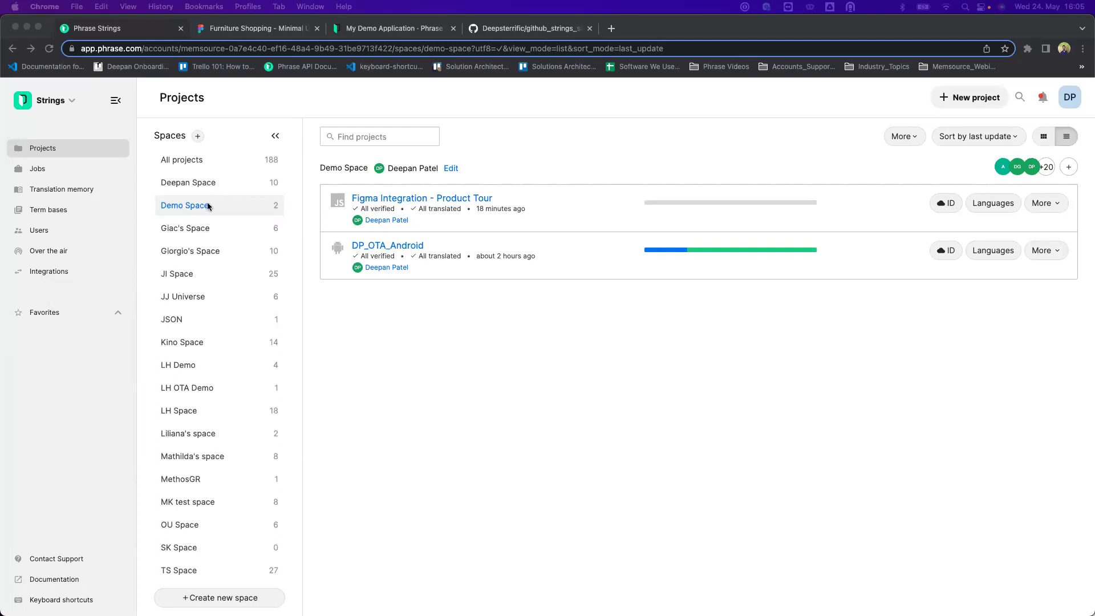
# Create the project 'Product Tour - May 2023' with Simple JSON (.json) format and JavaScript technology.
pyautogui.click(962, 98)
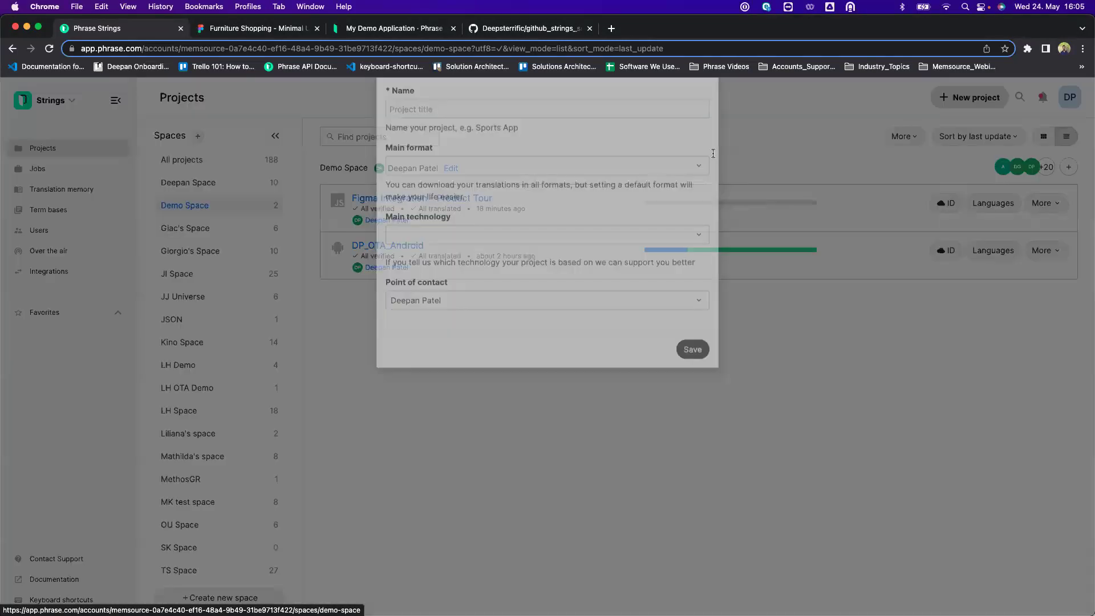
pyautogui.click(432, 164)
pyautogui.write('Product Tour - May 2023')
pyautogui.click(430, 227)
pyautogui.write('simple')
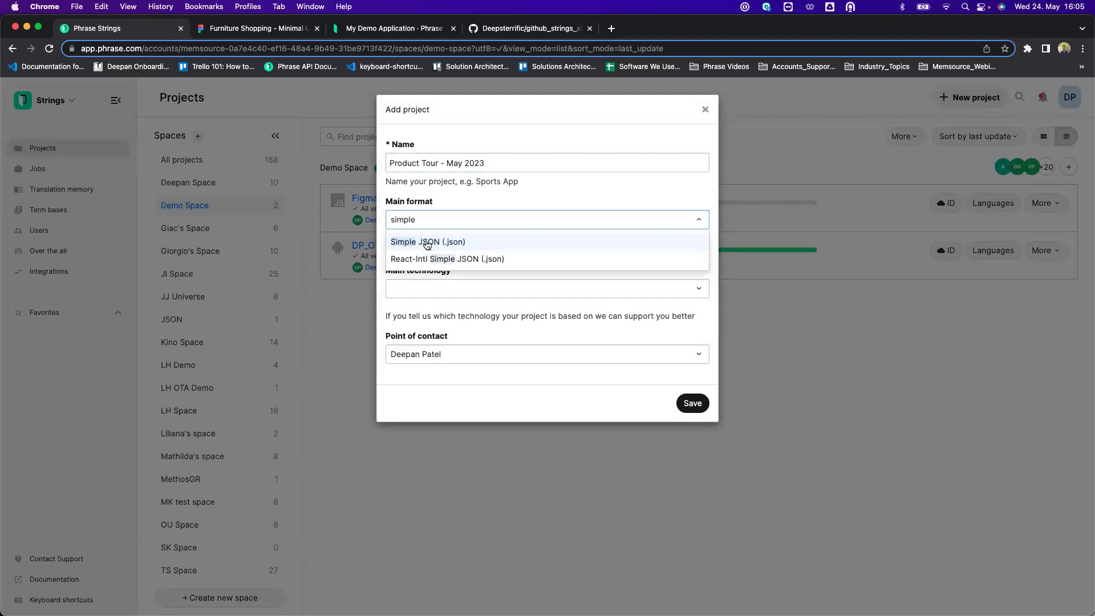
pyautogui.click(427, 242)
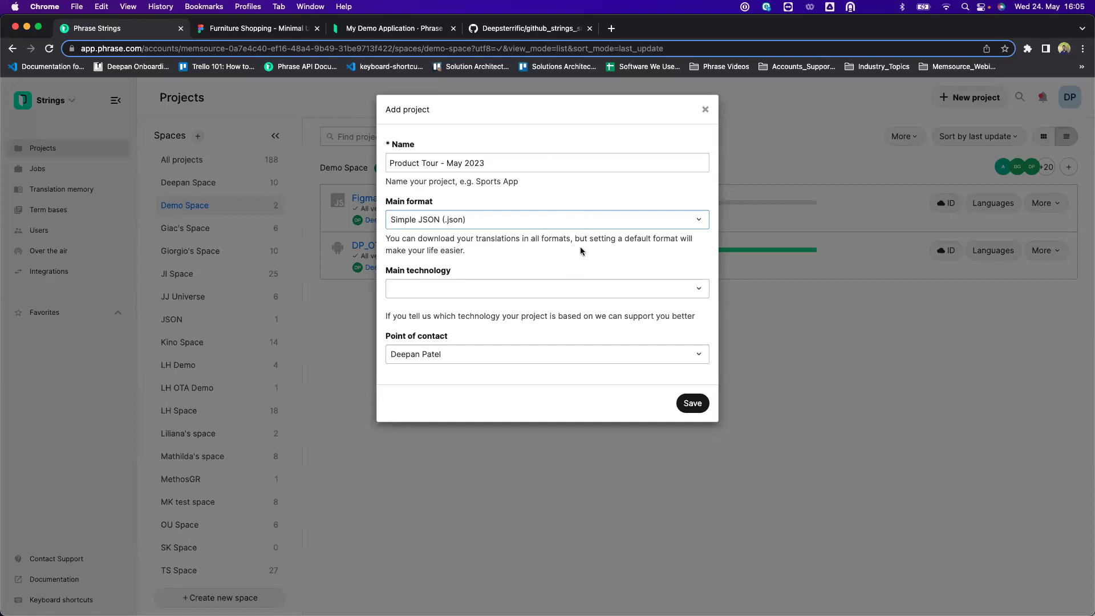
pyautogui.click(670, 288)
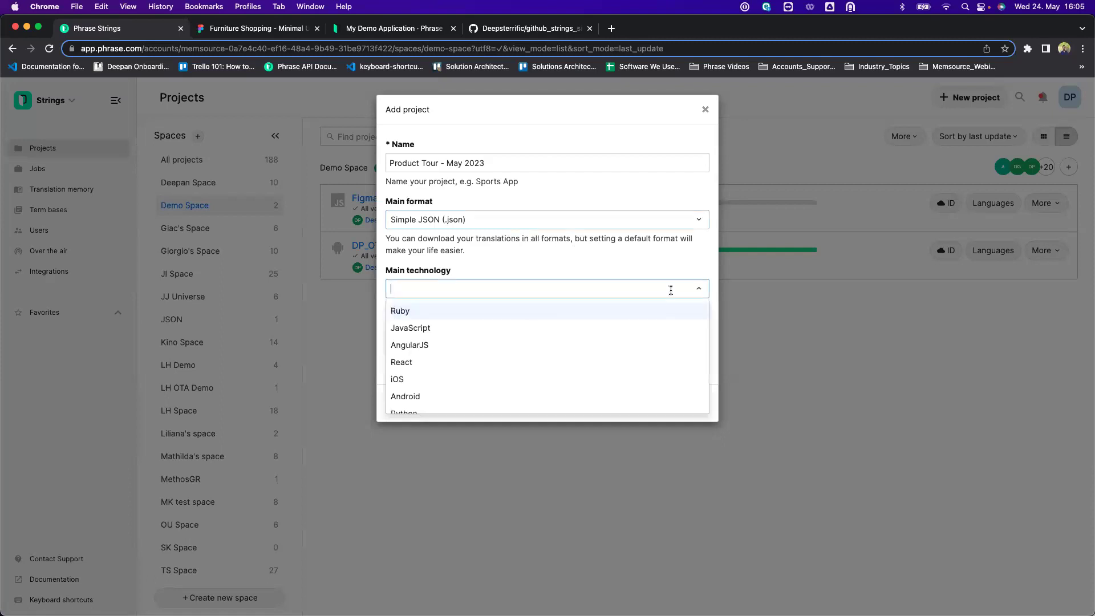
pyautogui.click(578, 328)
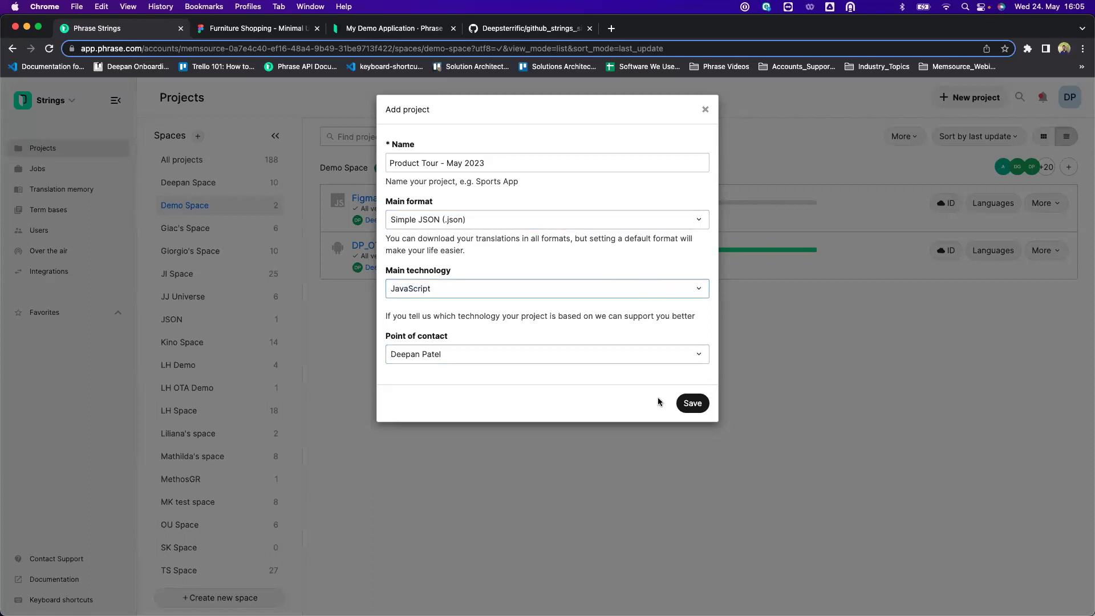
pyautogui.click(693, 405)
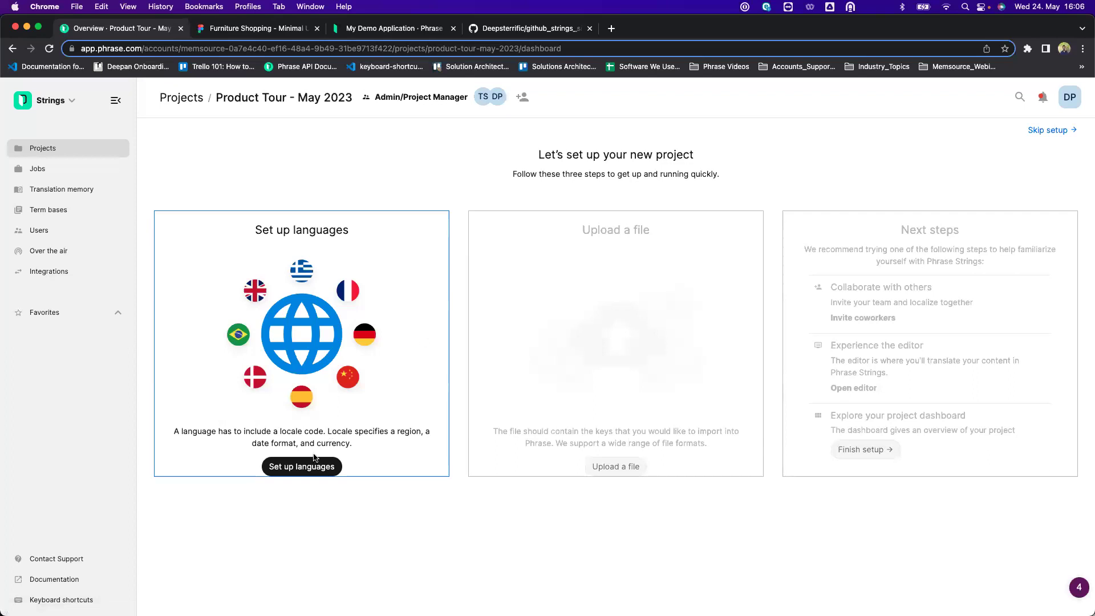
# Set English, United States (en-US) as the project's default locale.
pyautogui.click(307, 469)
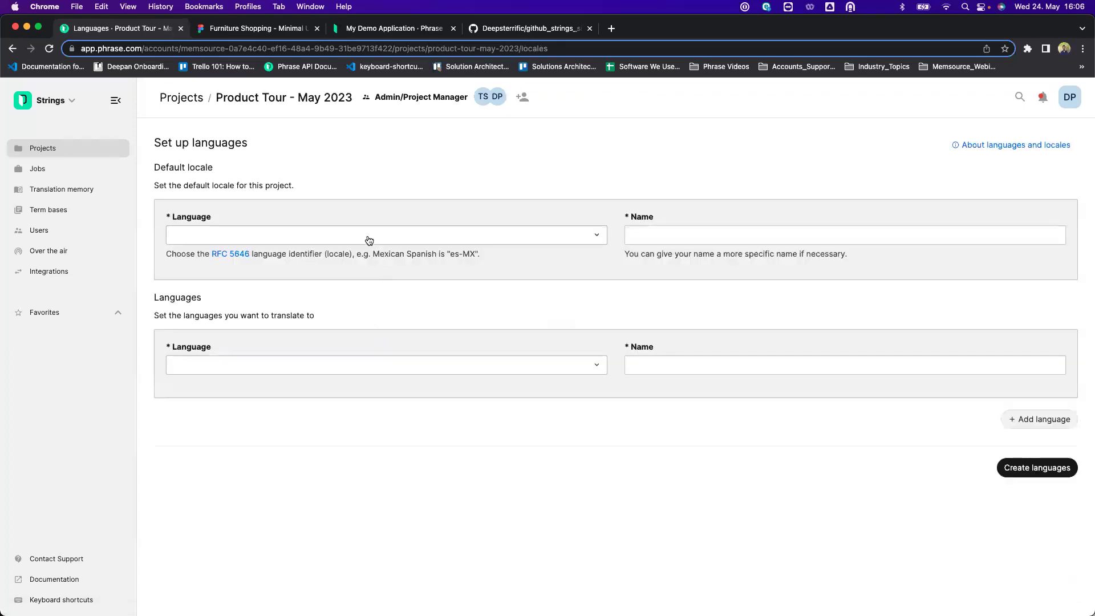
pyautogui.click(367, 235)
pyautogui.write('en-US')
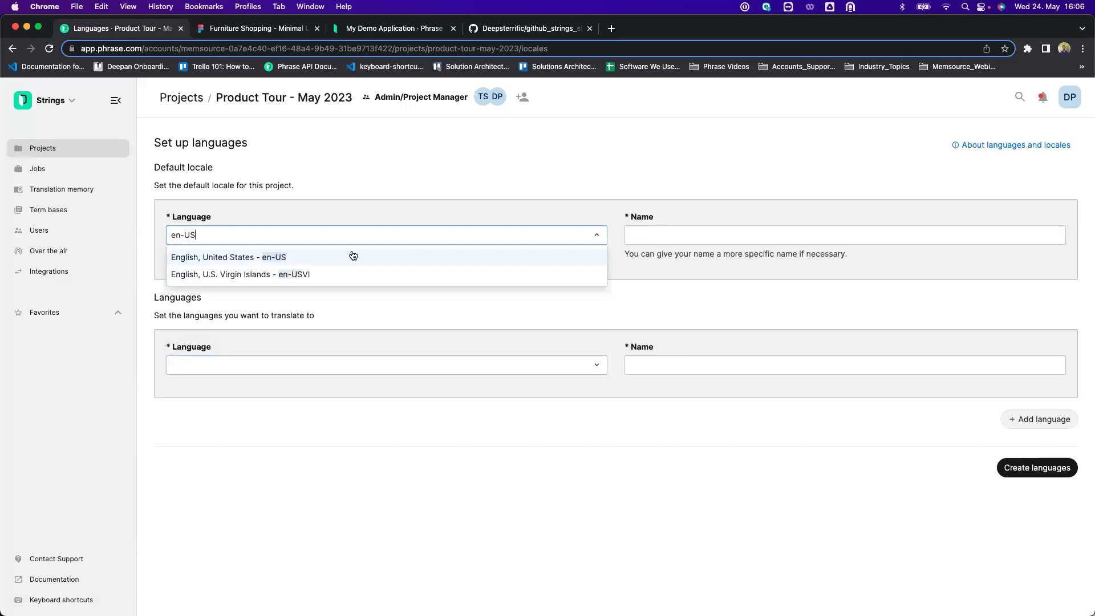
pyautogui.click(351, 255)
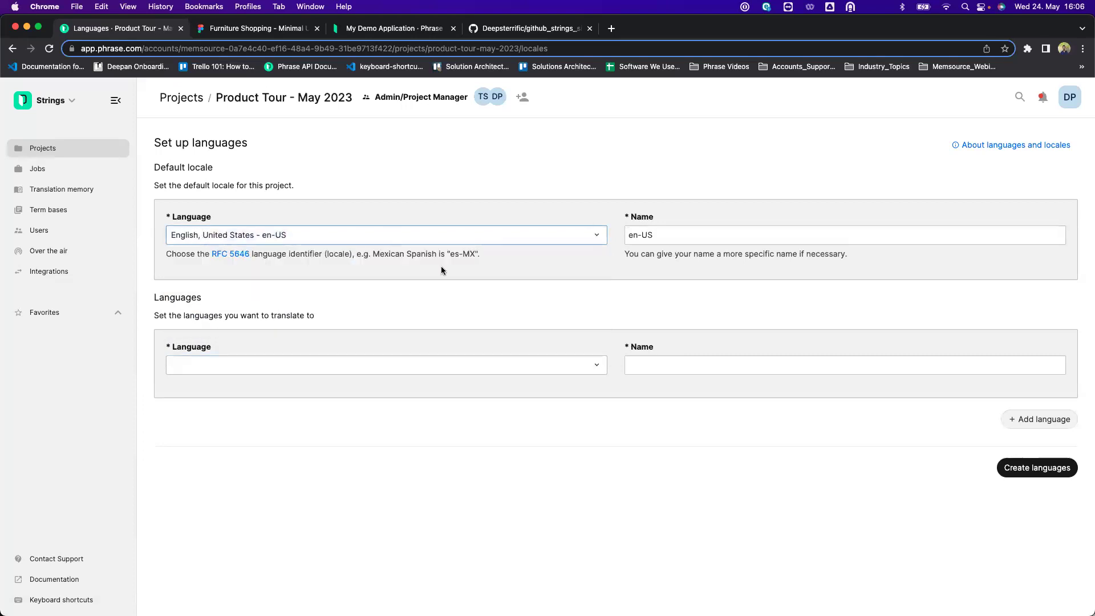
# Add German de-DE and French fr-FR as target languages and create the languages.
pyautogui.click(251, 364)
pyautogui.write('German')
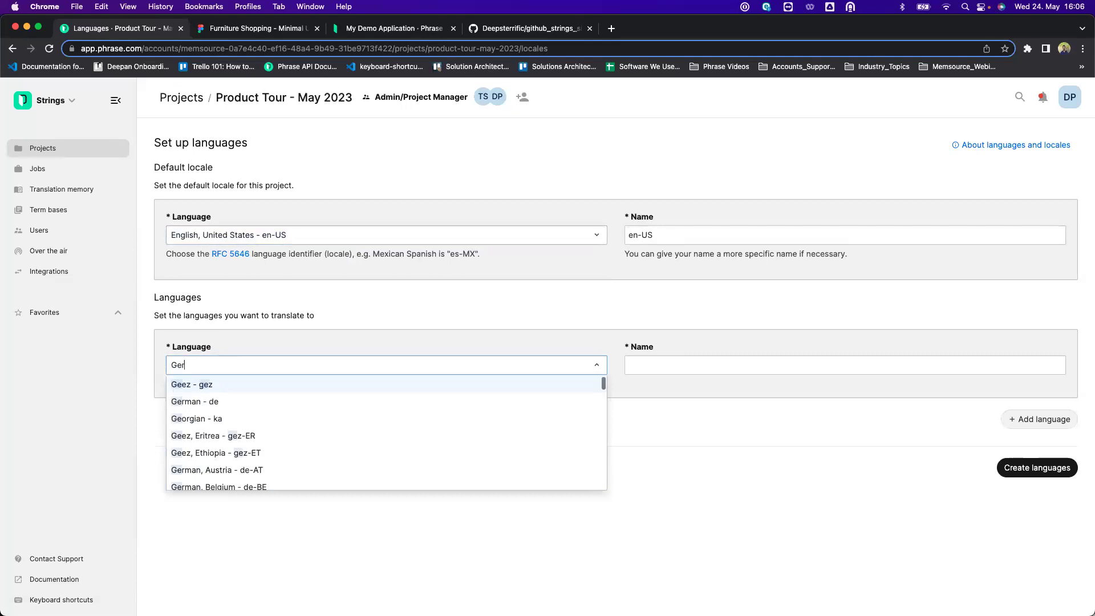
pyautogui.scroll(-1, 250, 435)
pyautogui.scroll(-1, 250, 435)
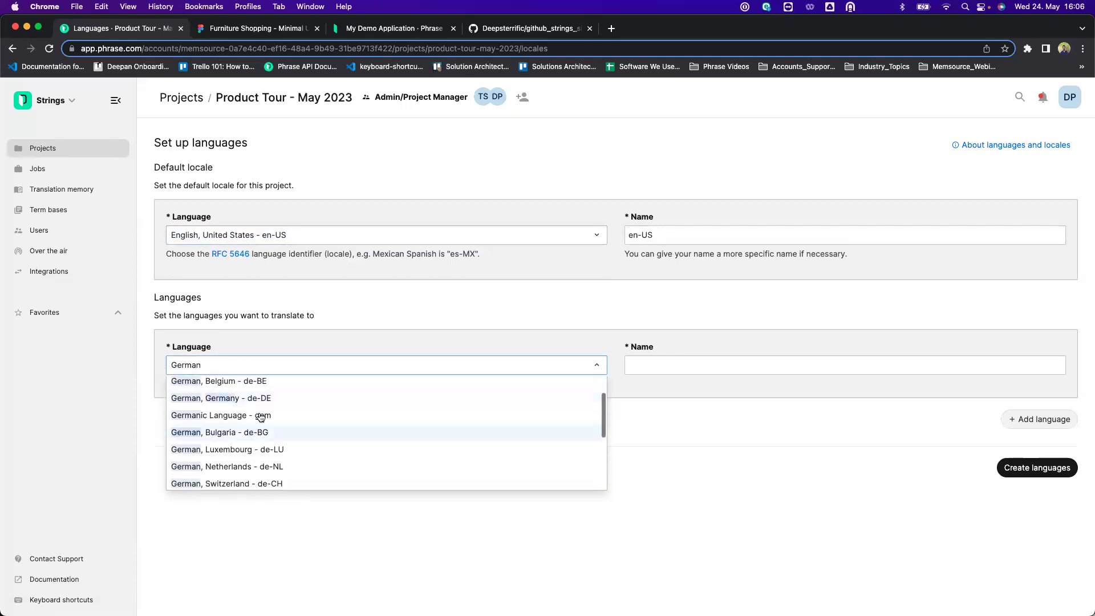
pyautogui.click(277, 402)
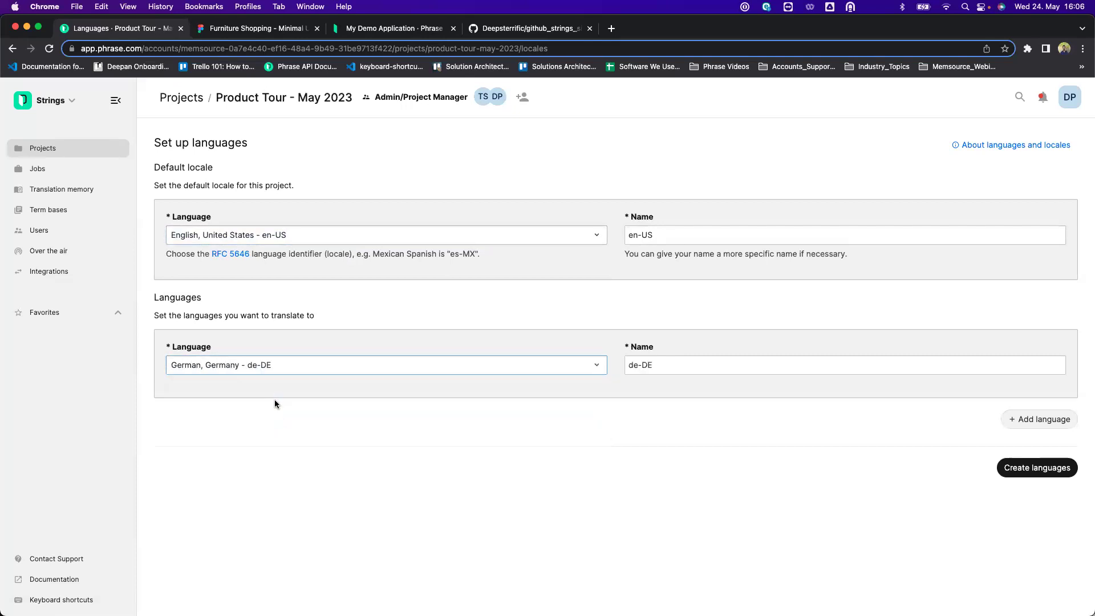
pyautogui.click(1010, 422)
pyautogui.write('French')
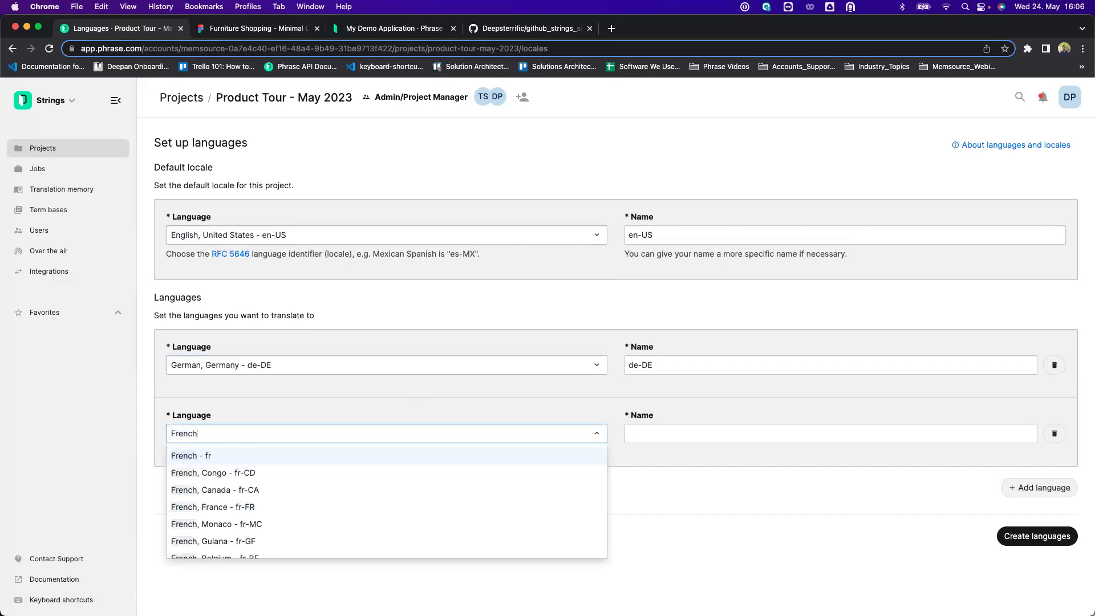
pyautogui.scroll(-2, 384, 496)
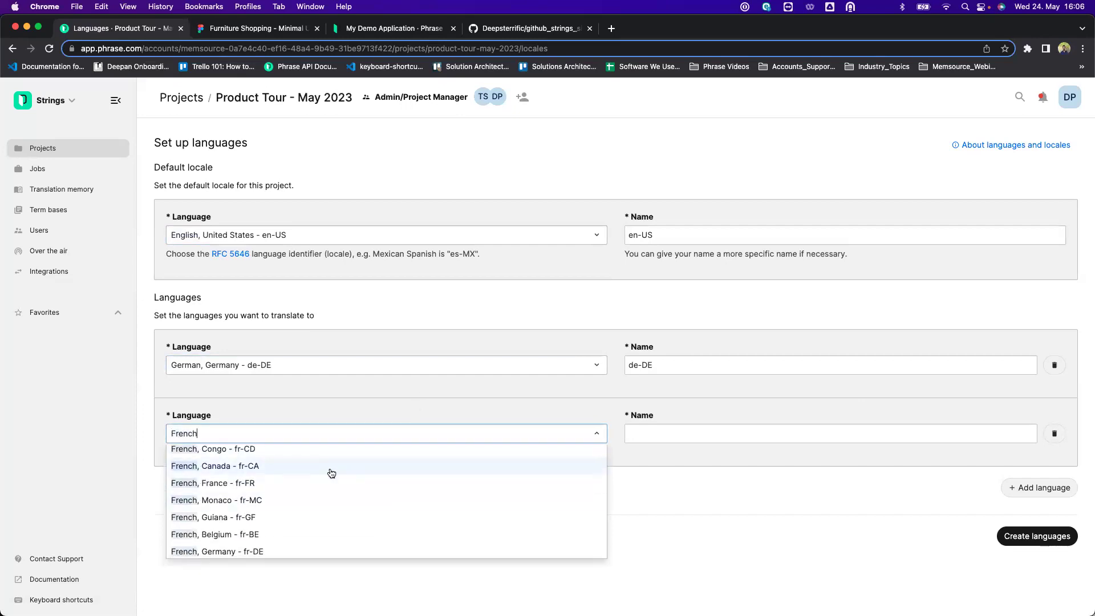
pyautogui.scroll(1, 331, 473)
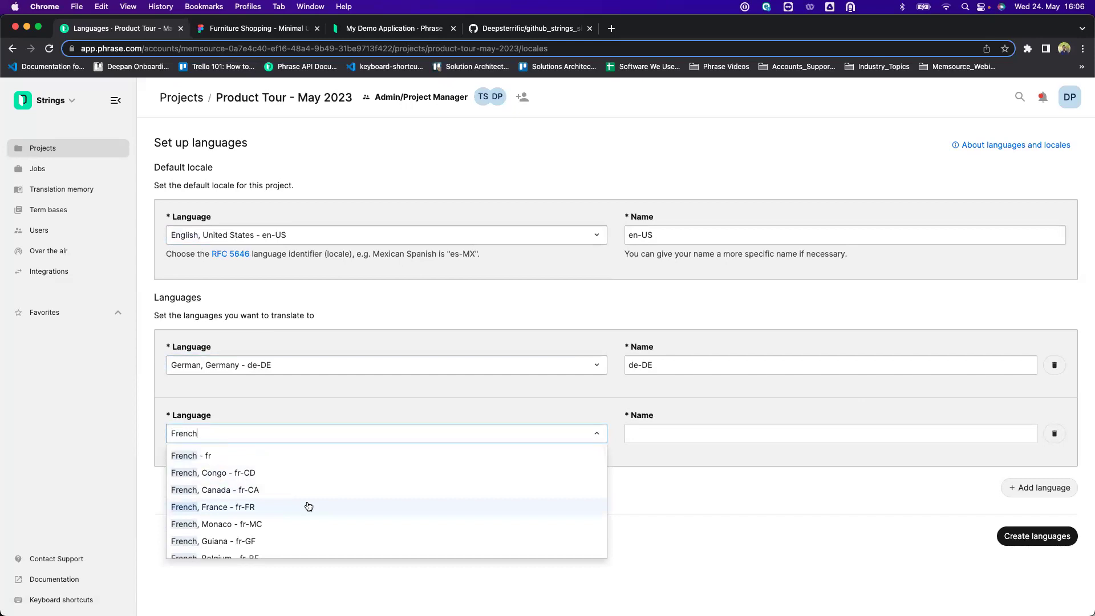
pyautogui.scroll(-1, 308, 506)
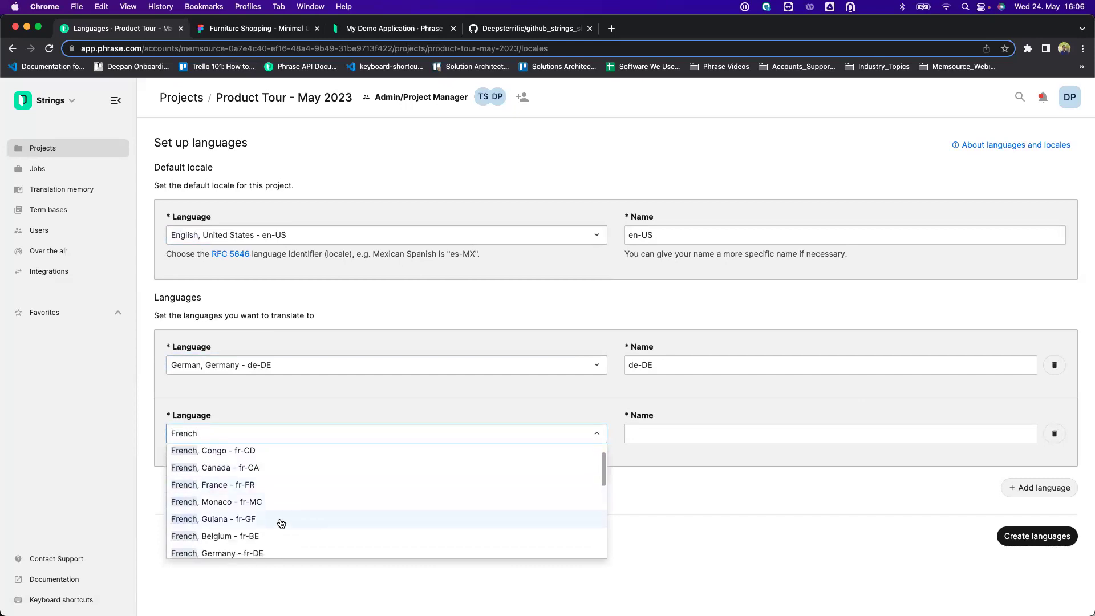
pyautogui.click(279, 486)
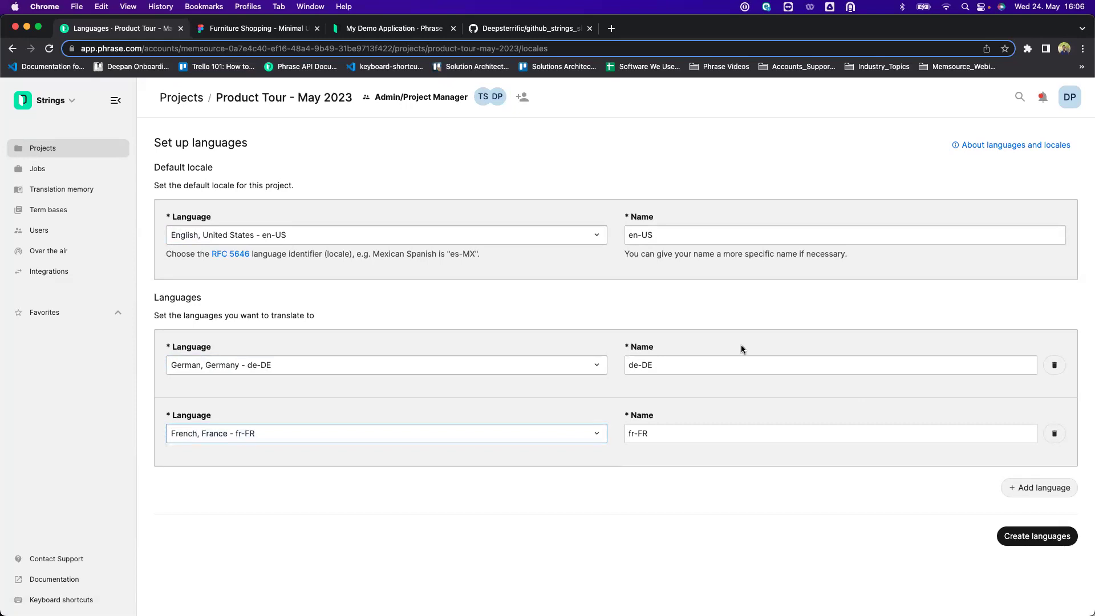
pyautogui.click(1009, 546)
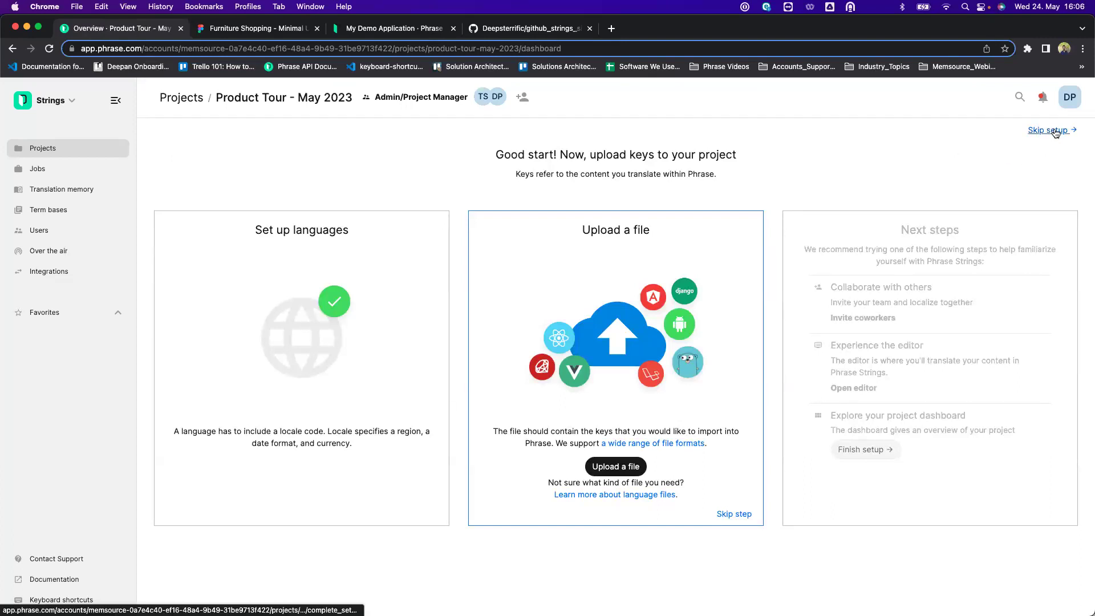
# Skip setup and enable pre-translation with translation memory and machine translation in project settings.
pyautogui.click(1054, 132)
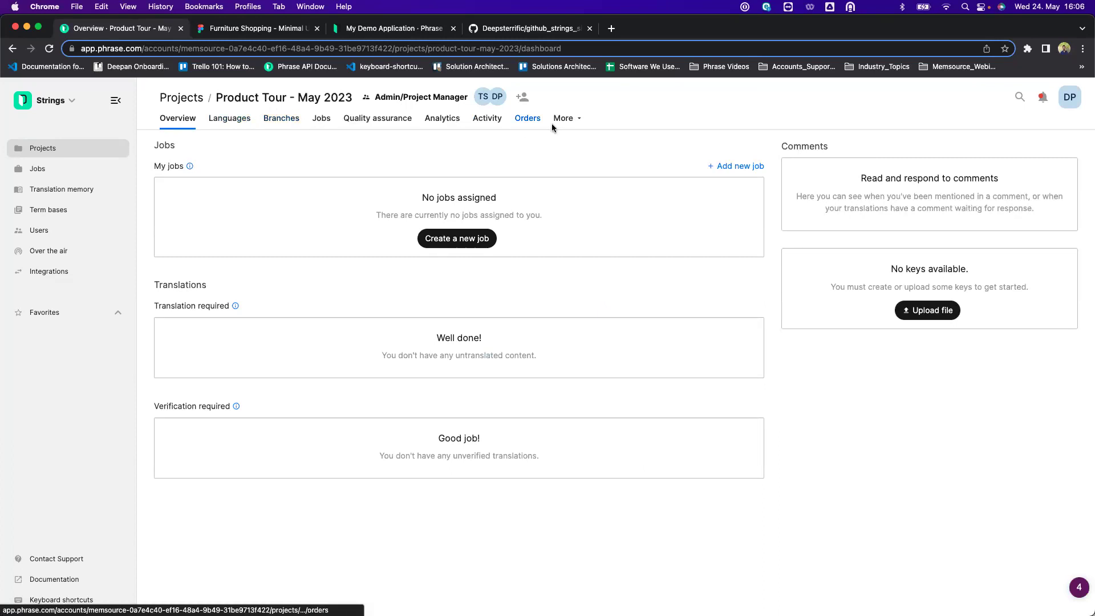
pyautogui.click(570, 119)
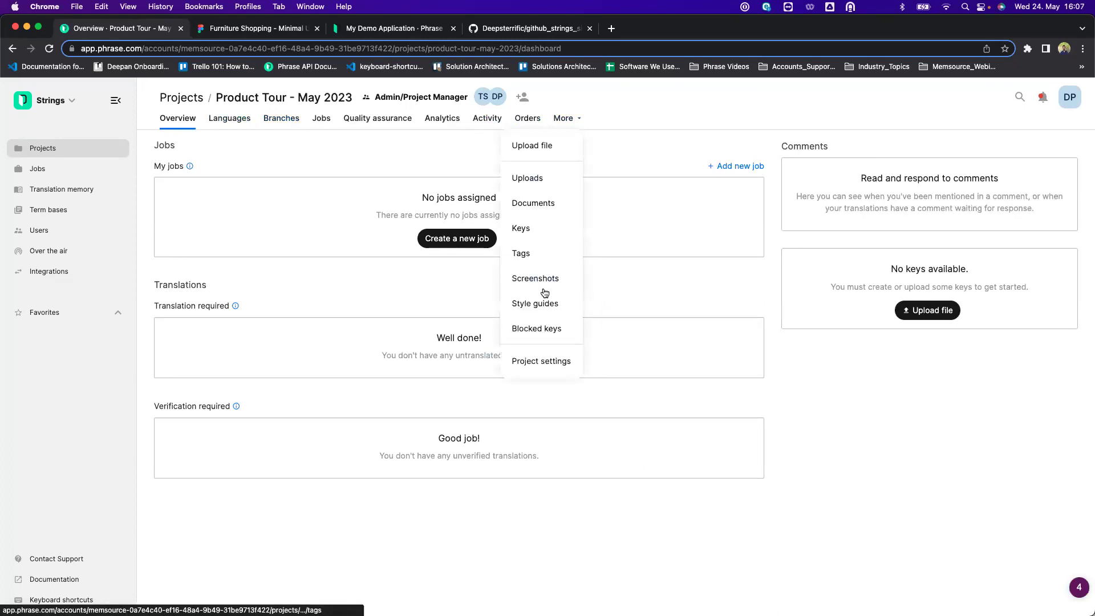
pyautogui.click(528, 365)
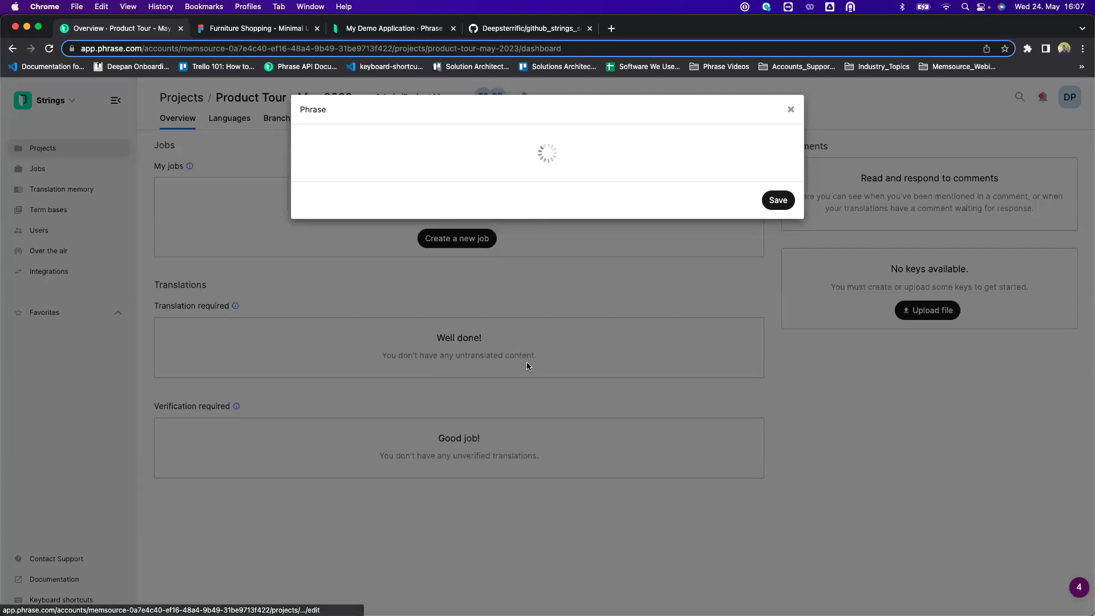
pyautogui.click(329, 388)
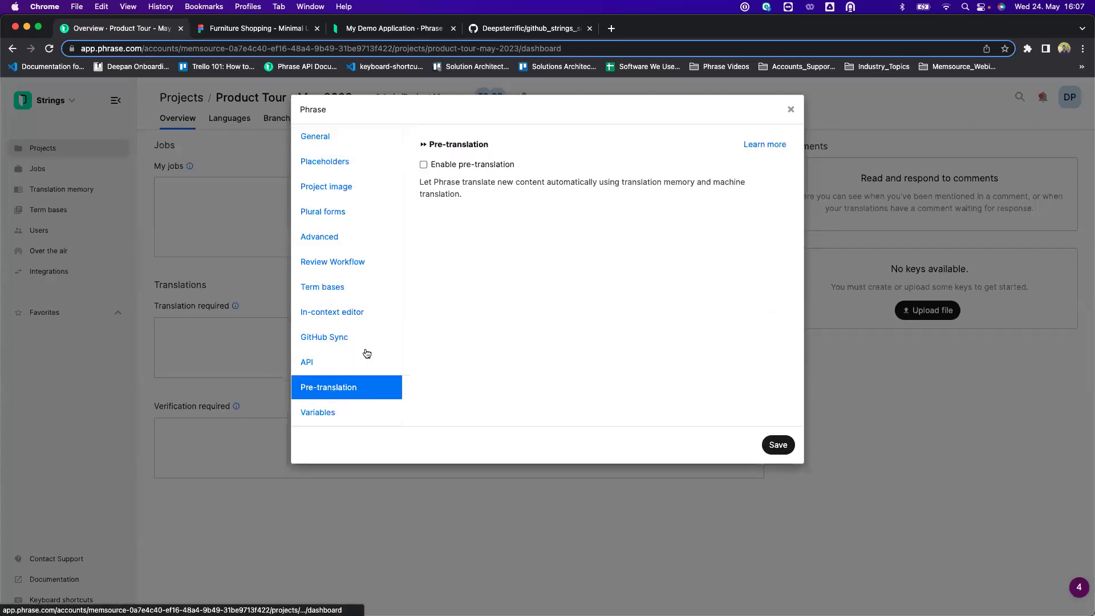
pyautogui.click(423, 164)
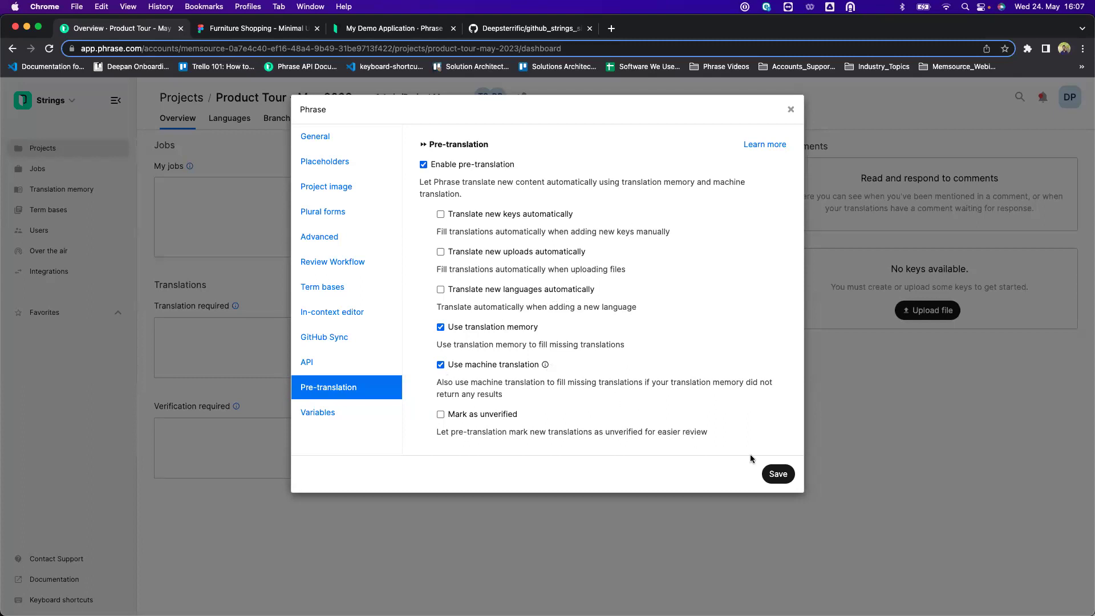
pyautogui.click(776, 475)
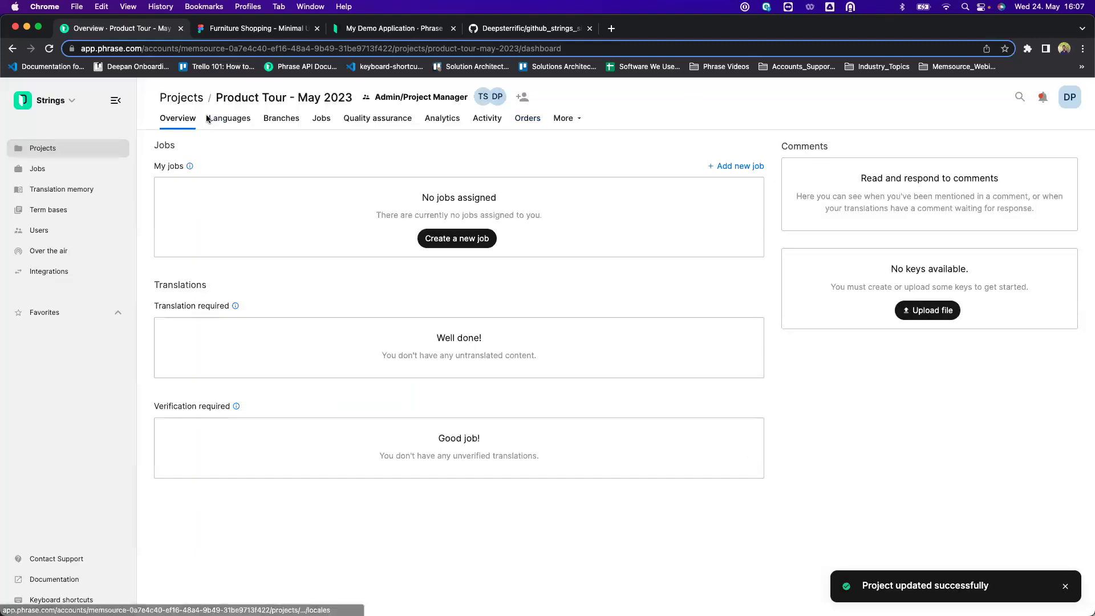
pyautogui.click(228, 118)
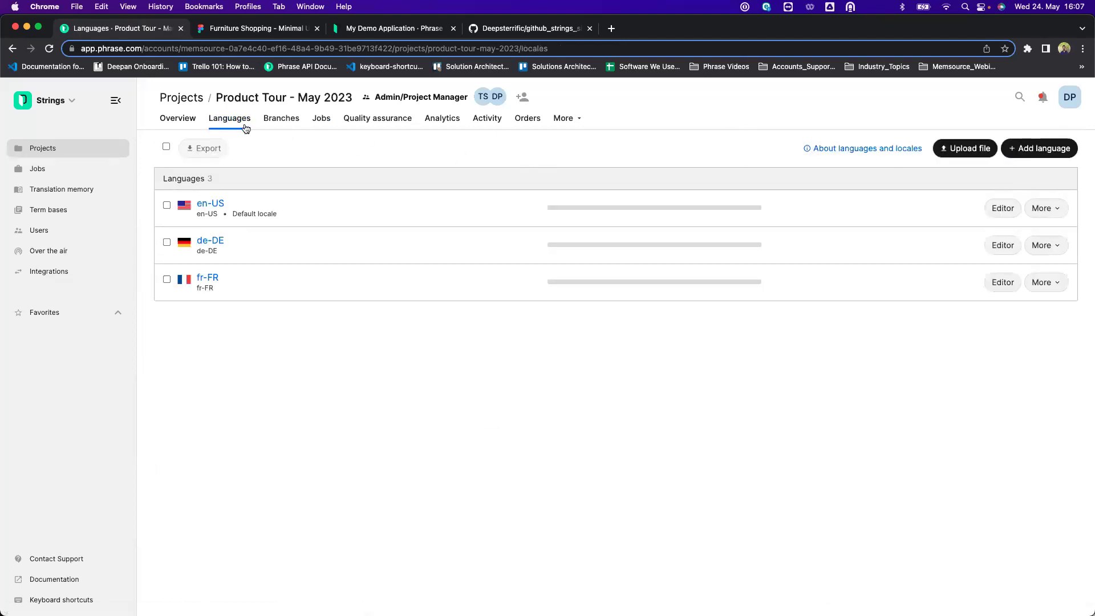
# Choose en.json as a Simple JSON file to upload.
pyautogui.click(970, 150)
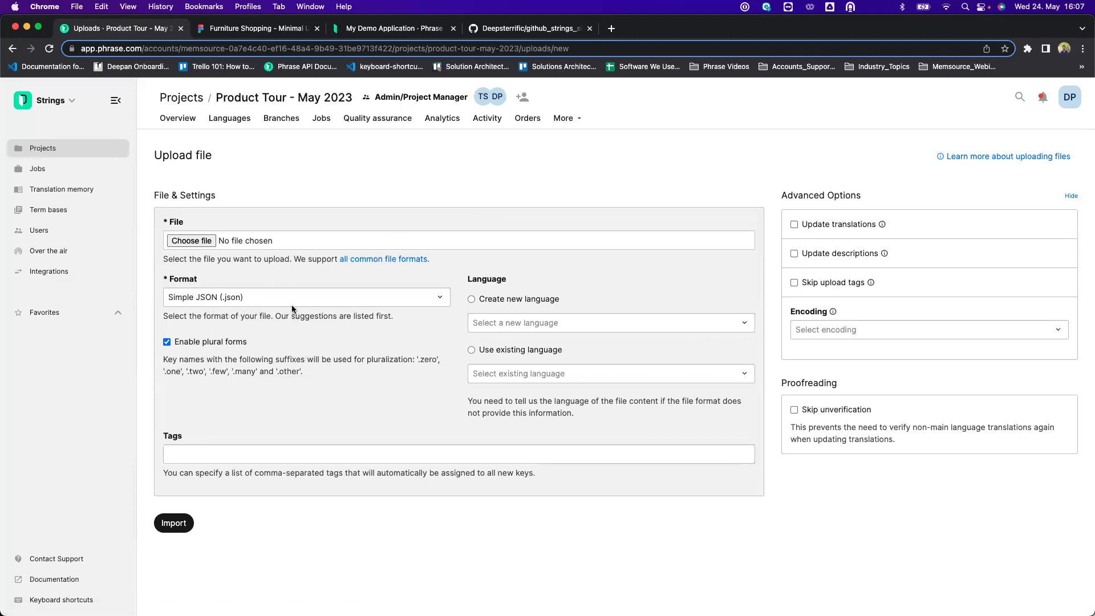
pyautogui.click(320, 298)
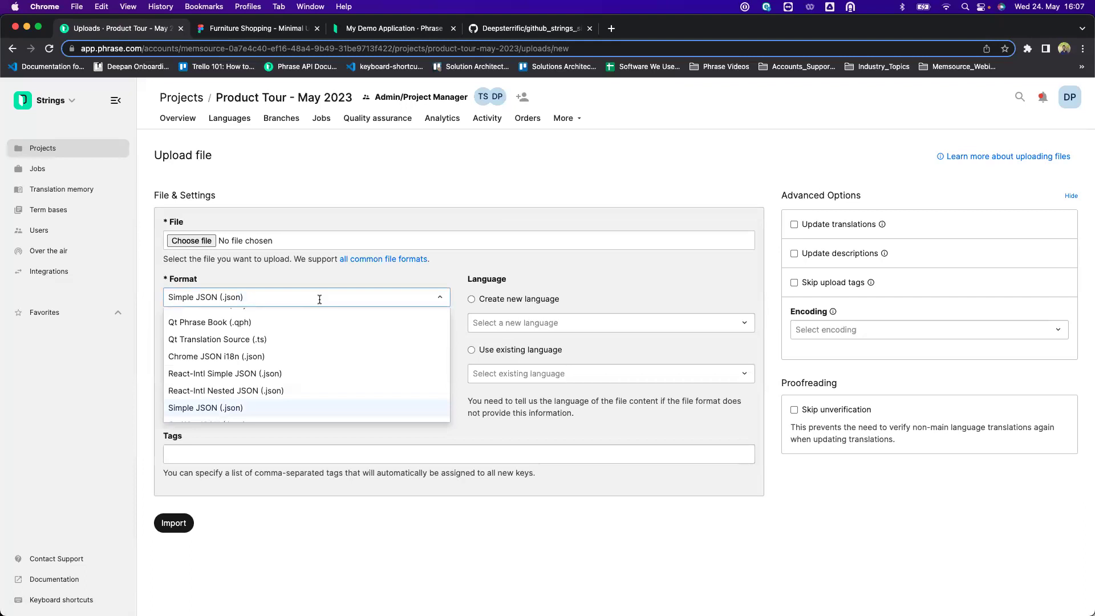
pyautogui.click(319, 297)
pyautogui.click(308, 293)
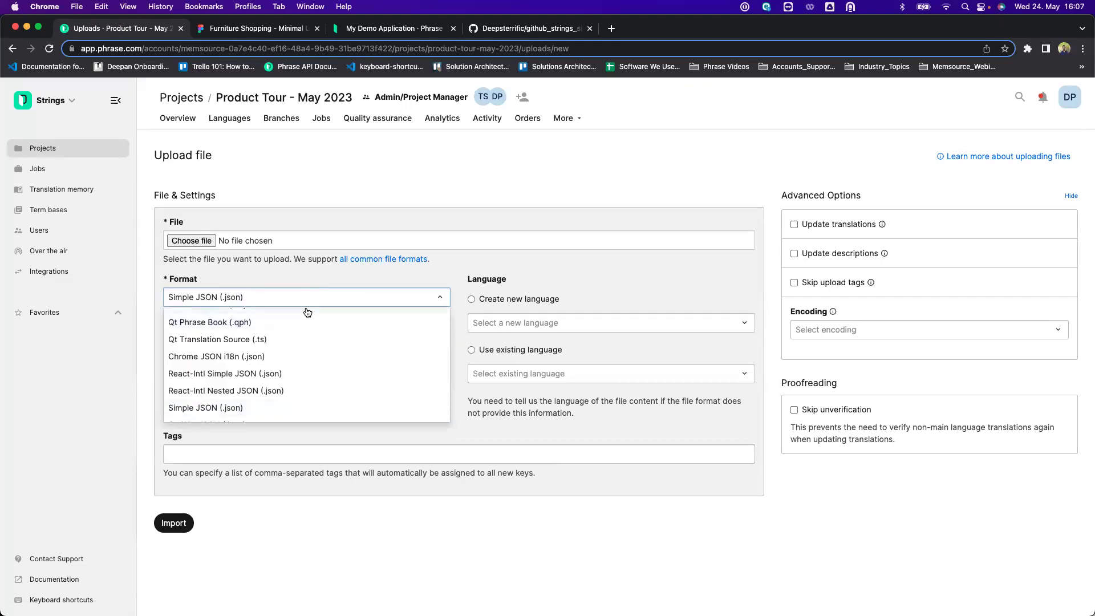
pyautogui.click(369, 283)
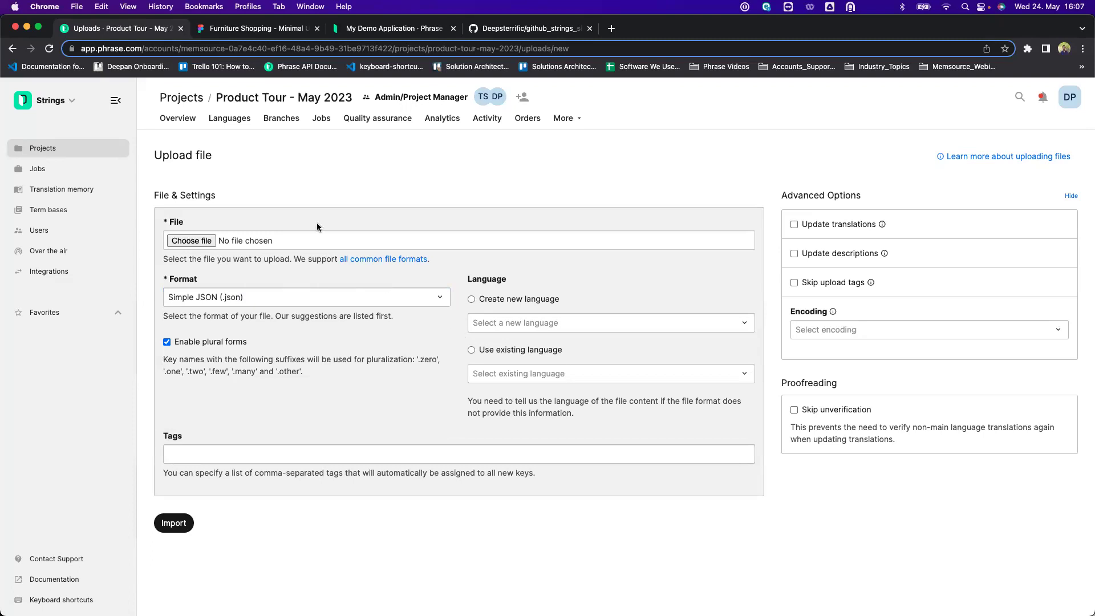
pyautogui.click(409, 236)
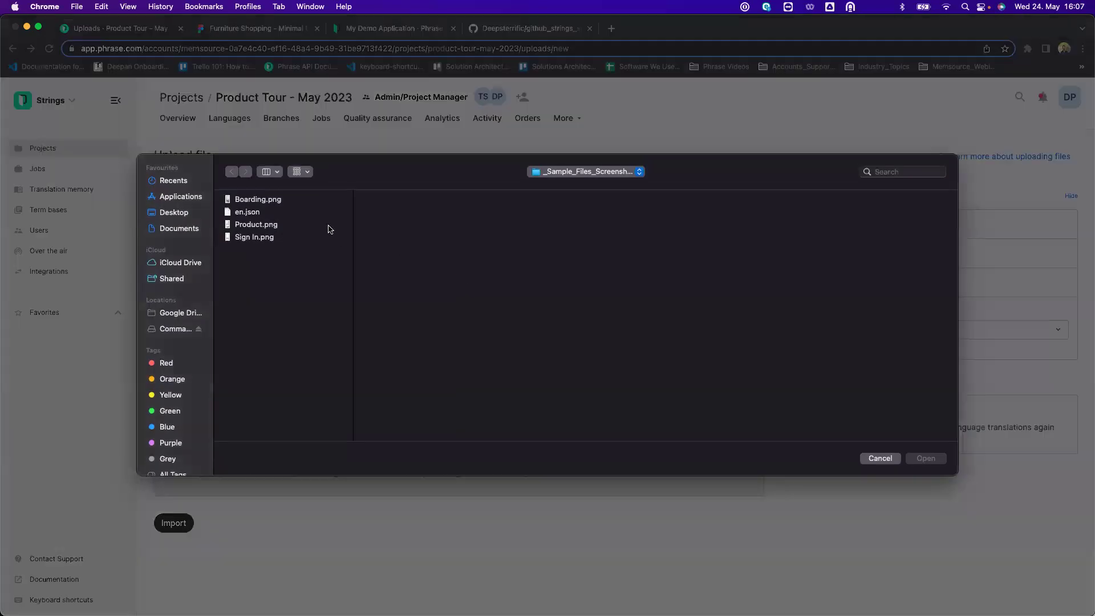
pyautogui.click(257, 212)
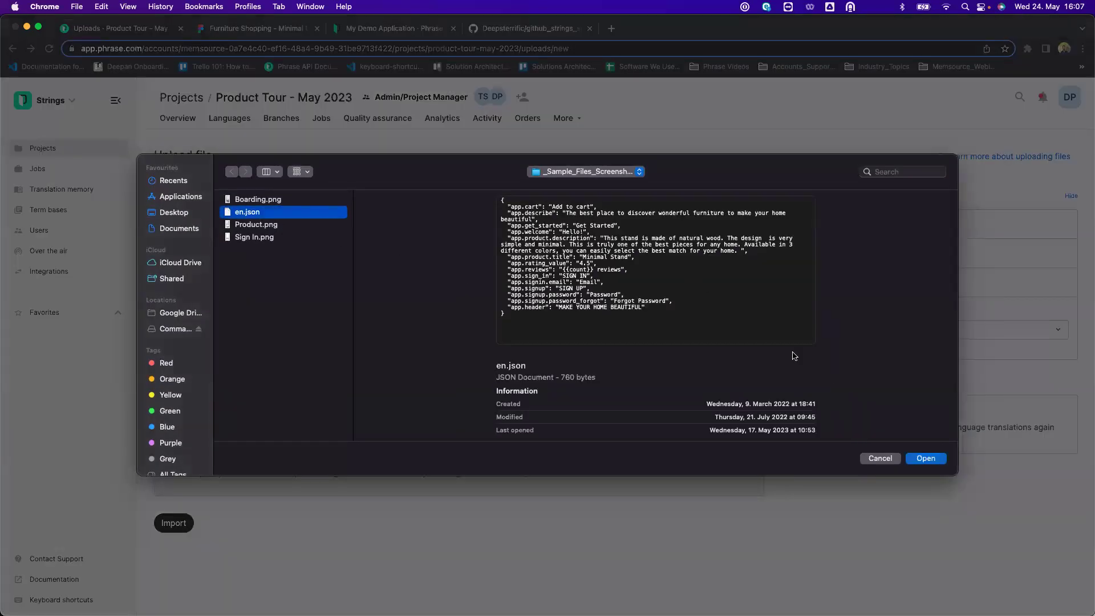
pyautogui.click(924, 458)
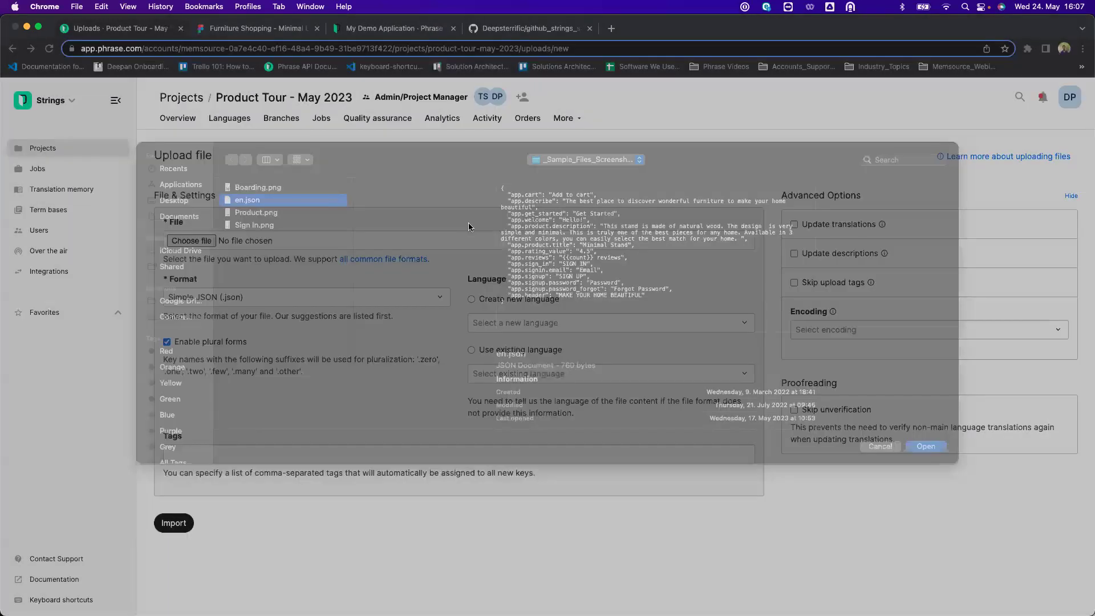
# Import en.json into the existing en-US language with the tag 'tags'.
pyautogui.click(470, 349)
pyautogui.click(506, 374)
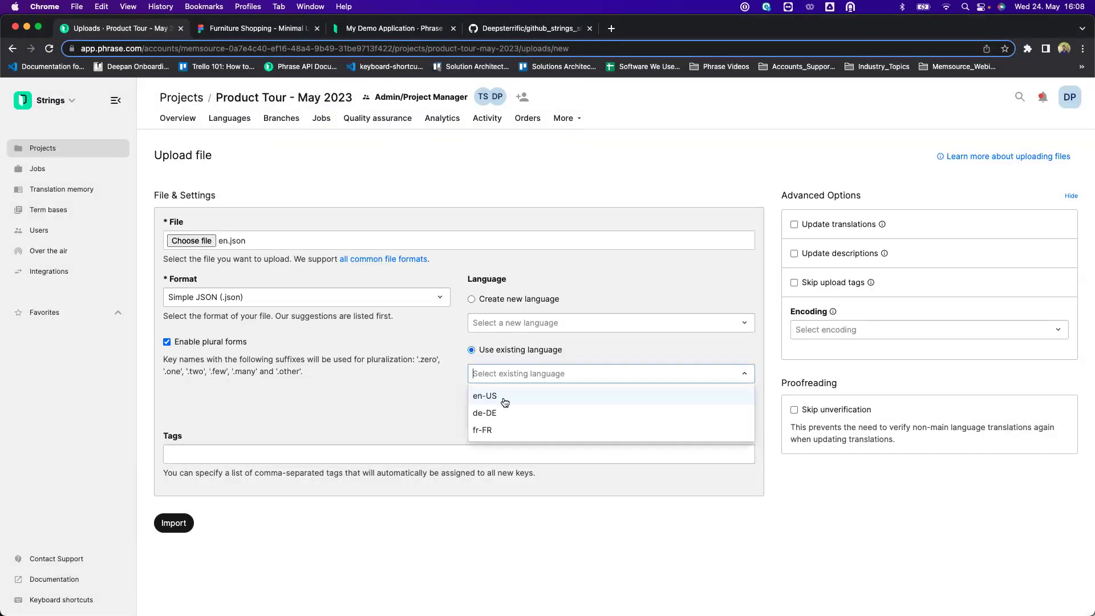
pyautogui.click(505, 397)
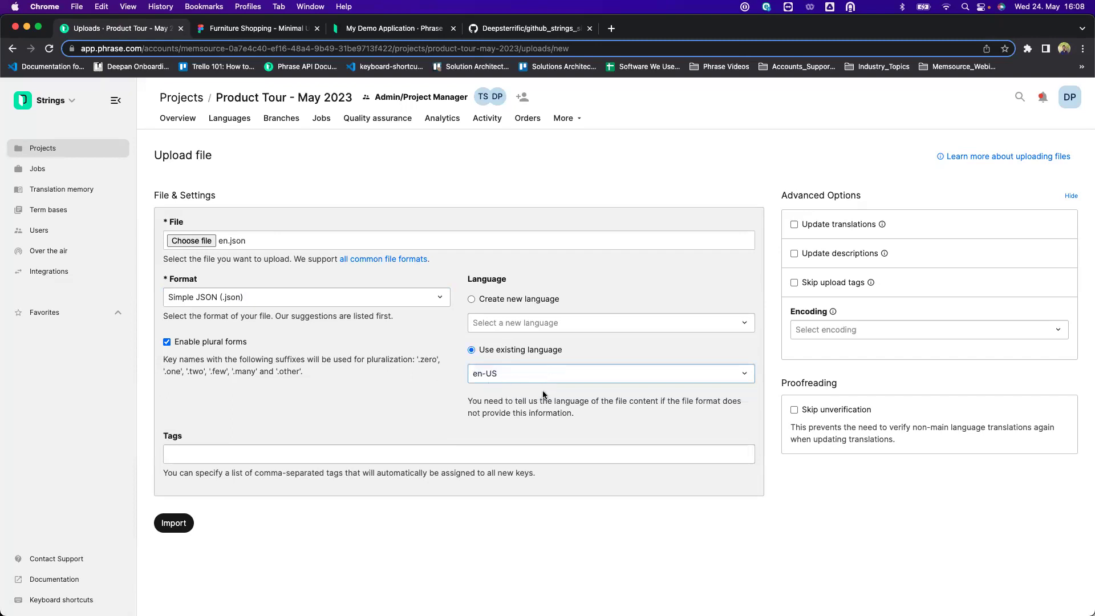
pyautogui.click(317, 453)
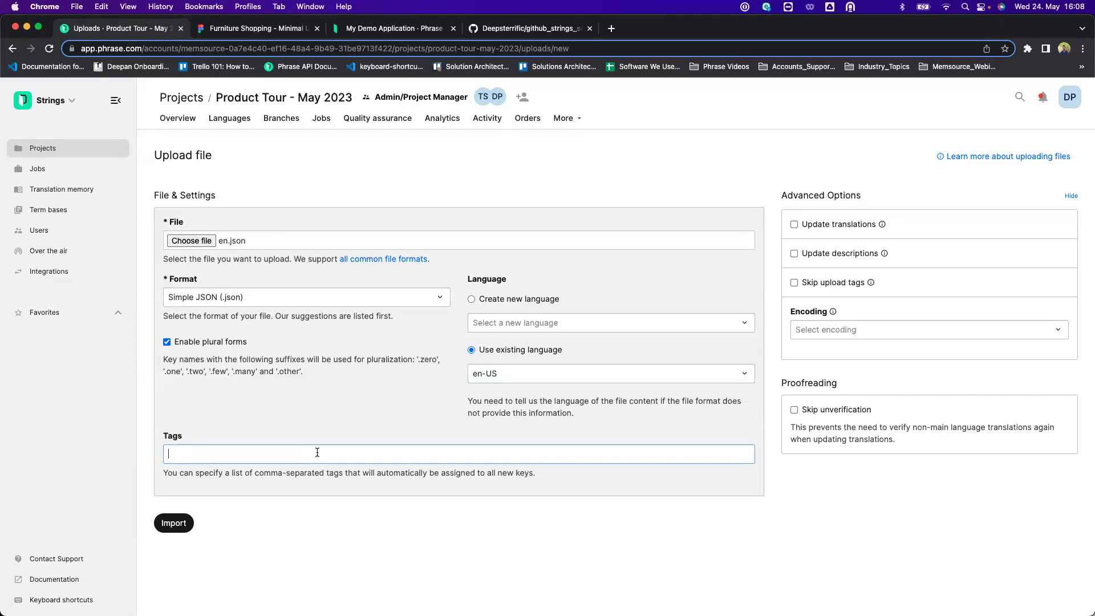
pyautogui.write('tags')
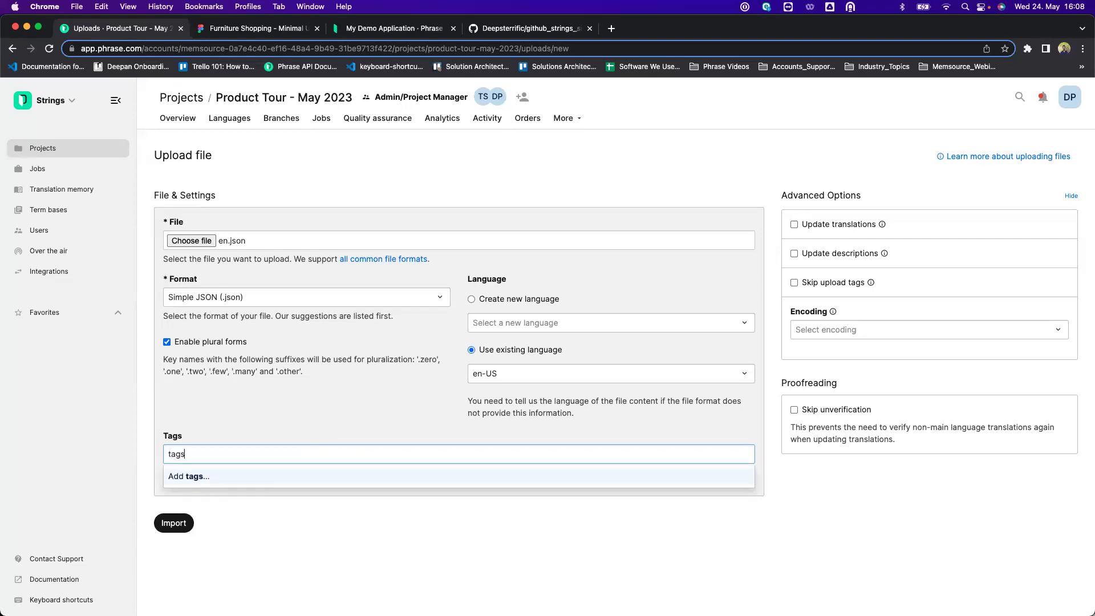
pyautogui.click(305, 482)
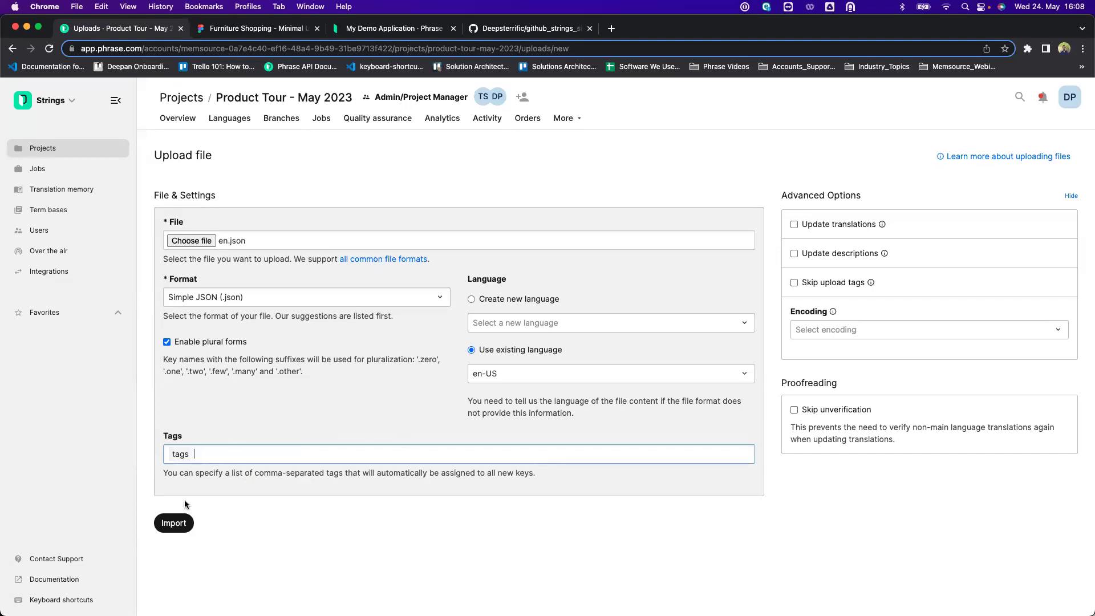
pyautogui.click(173, 523)
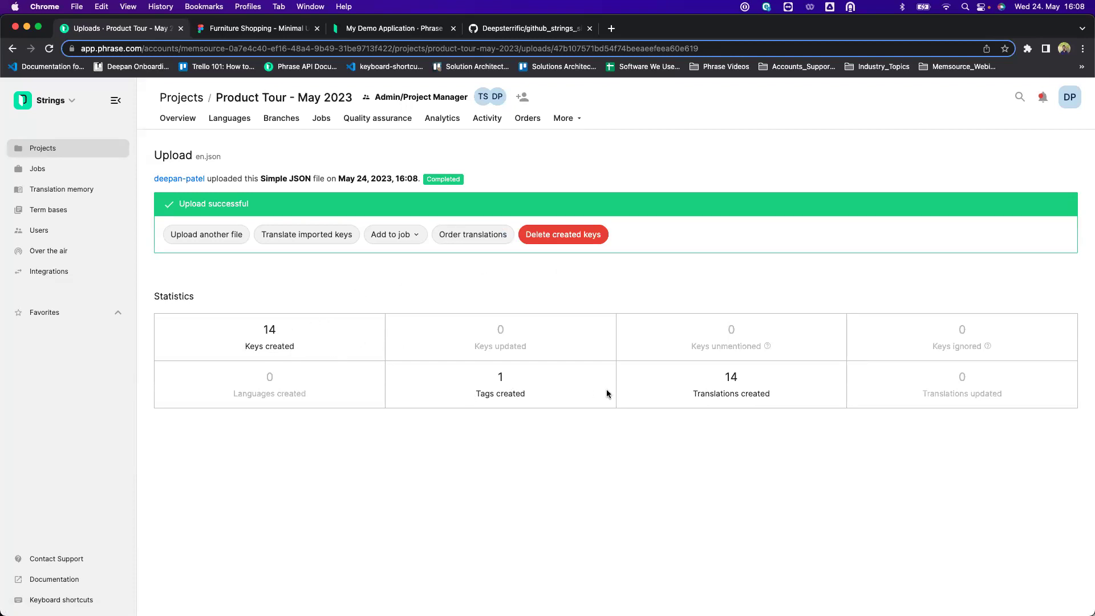
# Open the en-US locale from the Languages list in the editor.
pyautogui.click(230, 122)
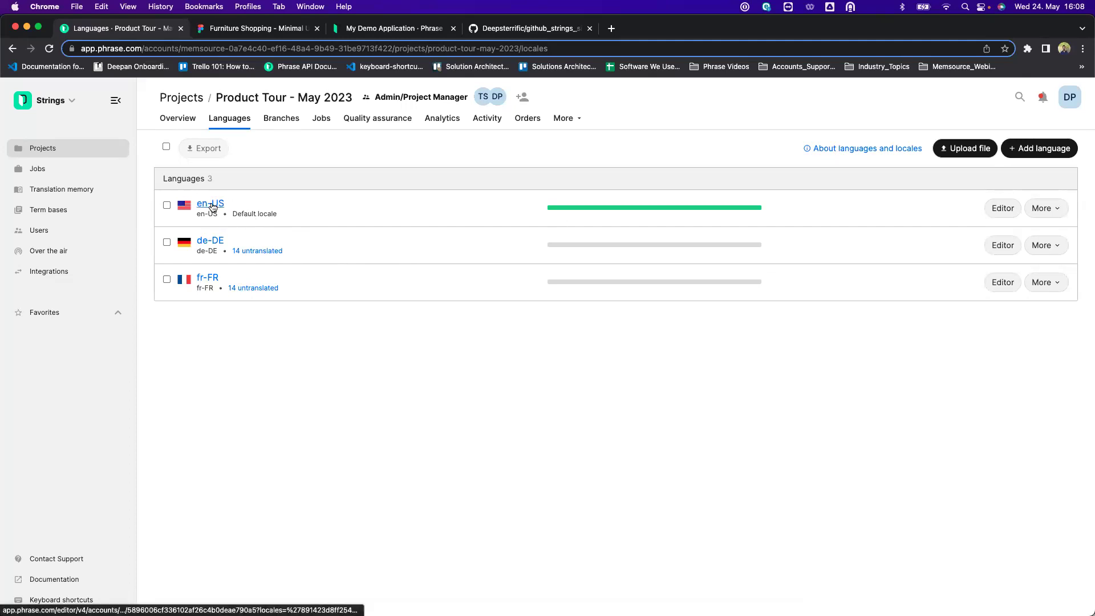
pyautogui.click(212, 207)
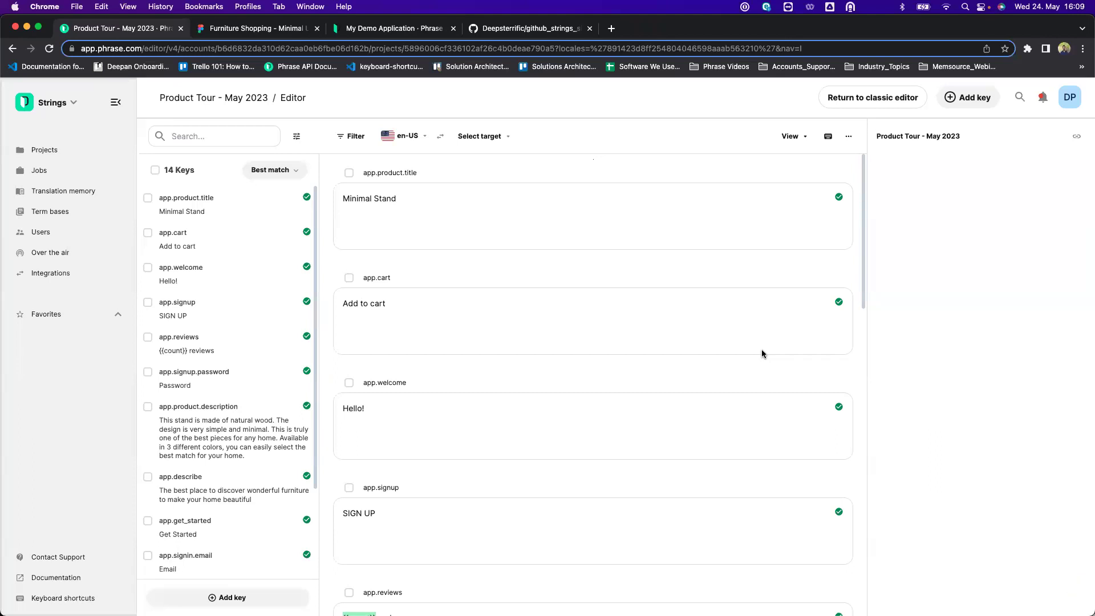
# Give the app.product.title key the description 'Adding a description'.
pyautogui.click(580, 226)
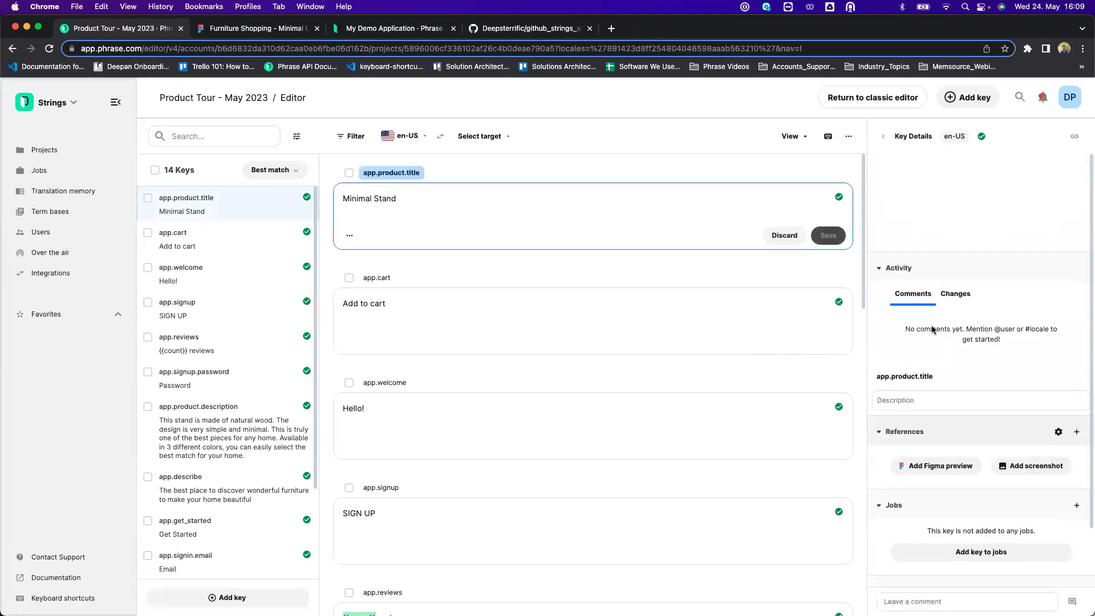
pyautogui.click(910, 402)
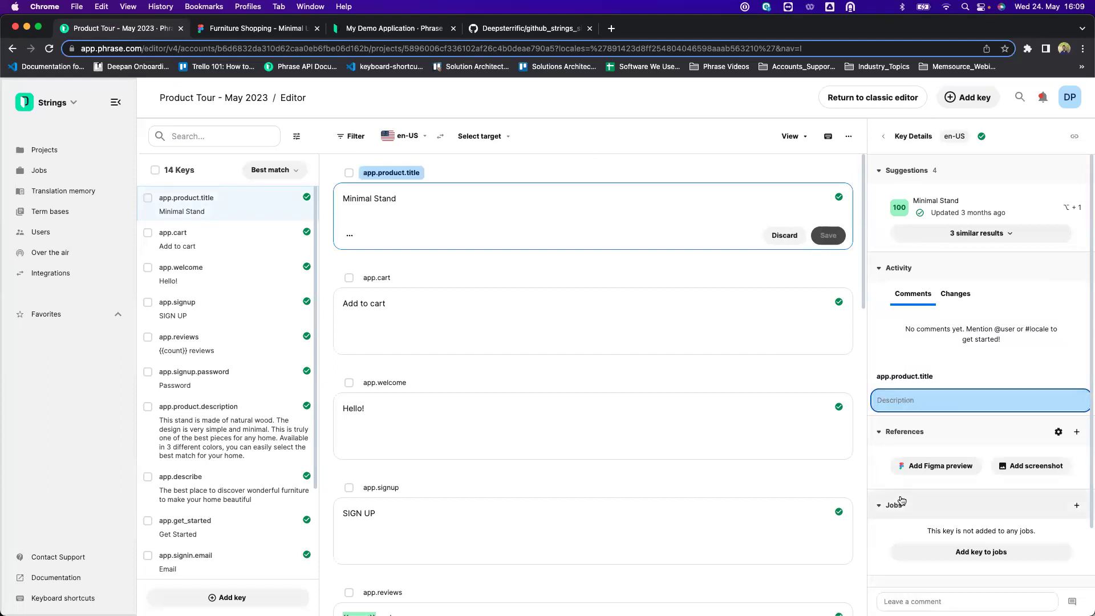
pyautogui.write('Ad')
pyautogui.click(968, 364)
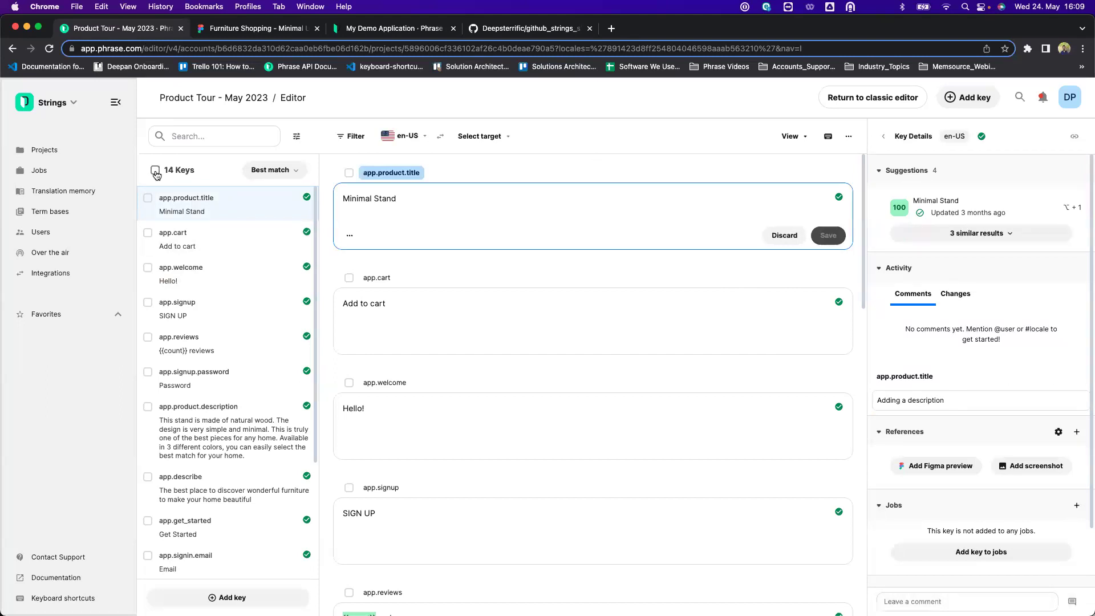
# Select all 14 keys to view bulk actions, then deselect them and select app.product.title.
pyautogui.click(154, 170)
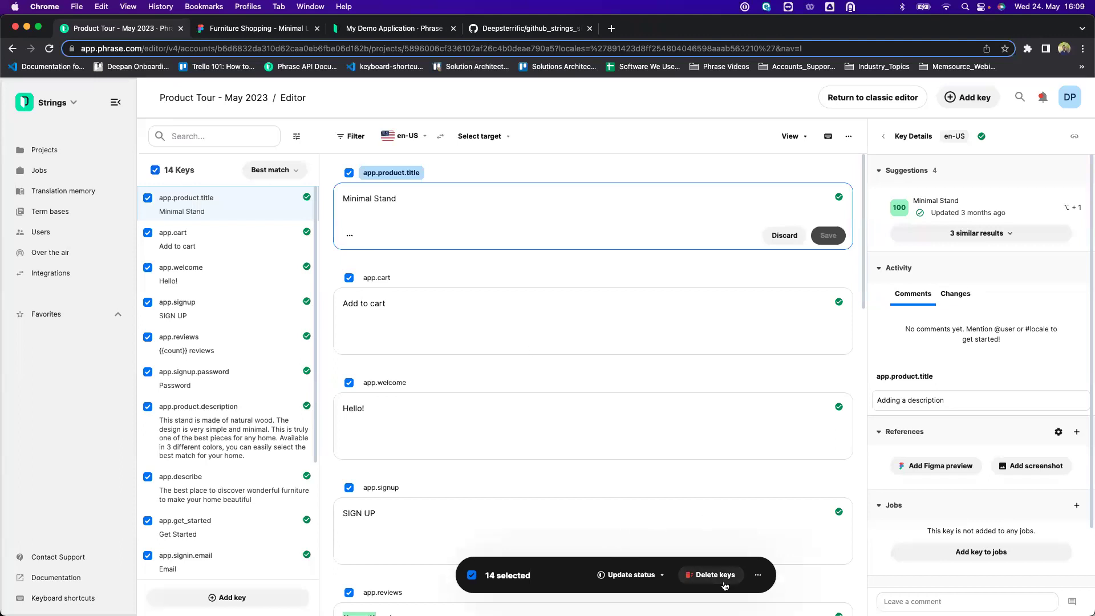
pyautogui.click(758, 577)
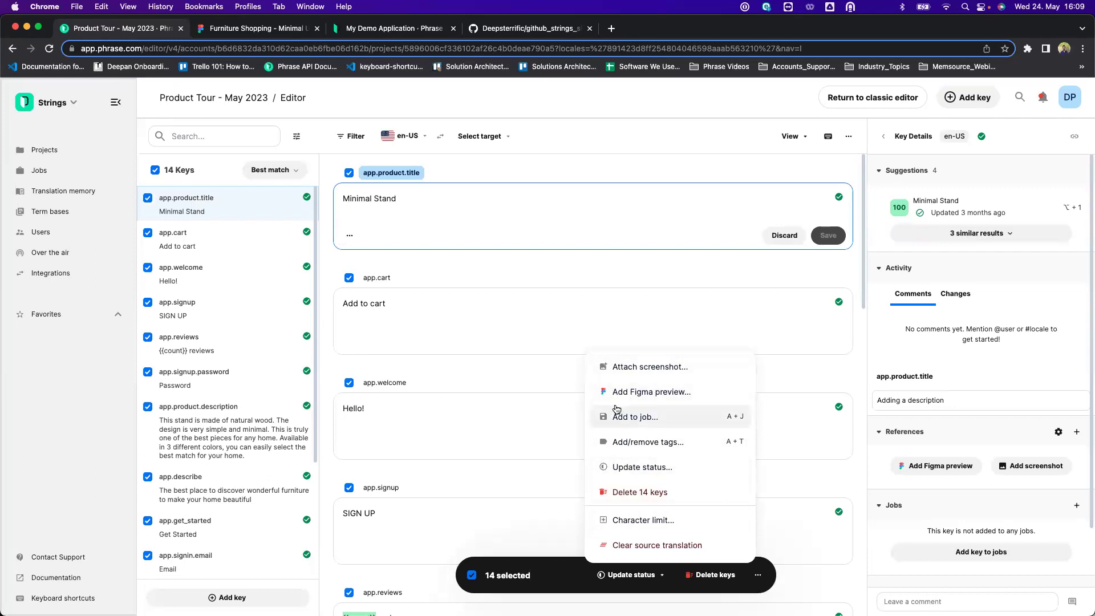
pyautogui.click(503, 499)
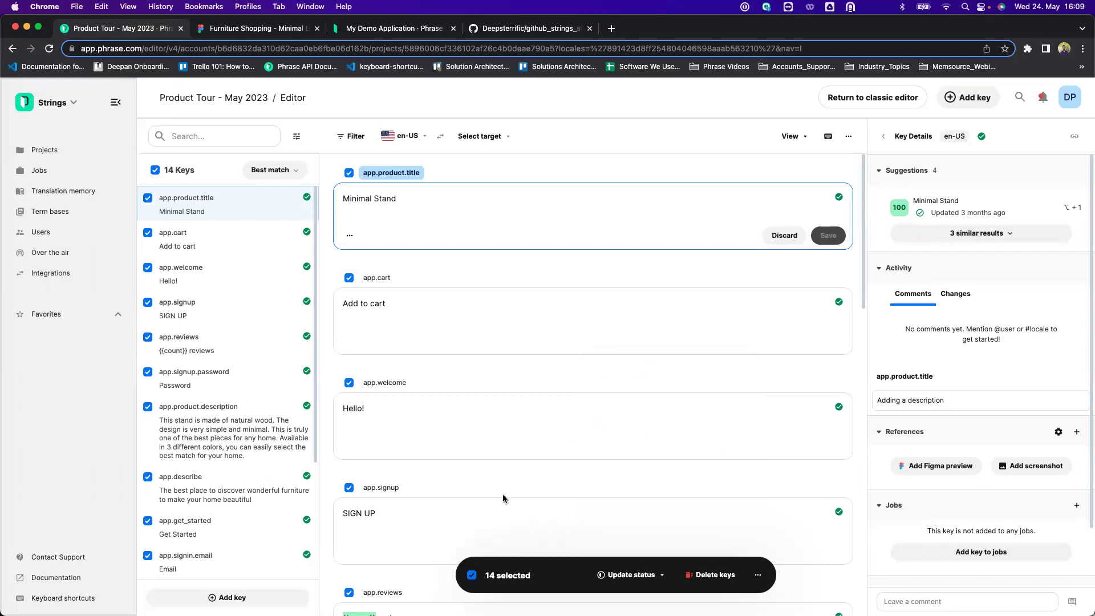
pyautogui.click(155, 170)
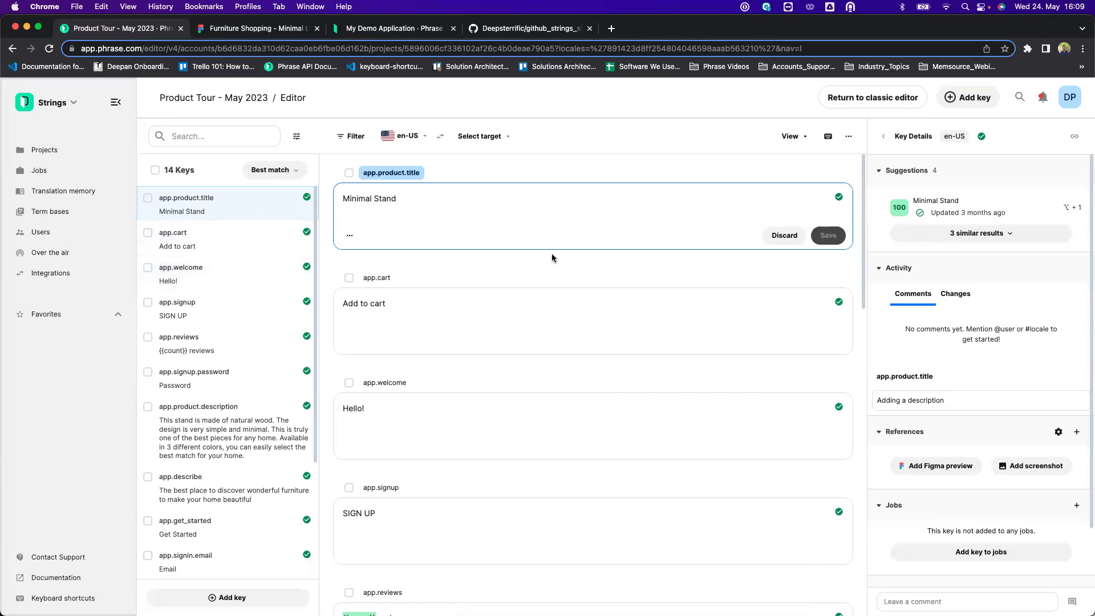
pyautogui.click(148, 196)
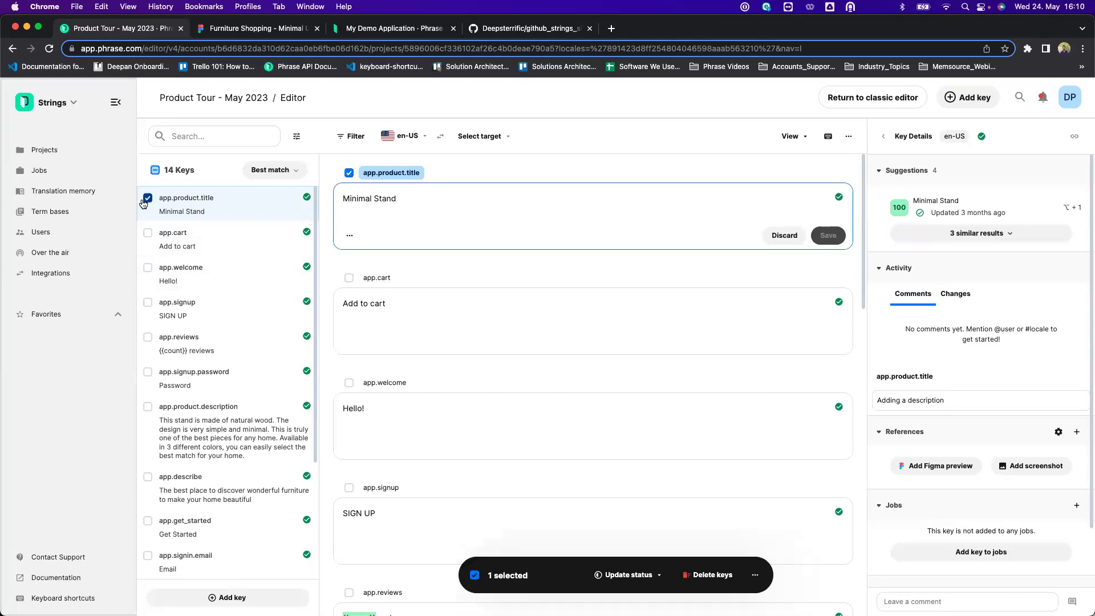
# Attach Product.png as a screenshot to app.product.title, app.cart and app.reviews.
pyautogui.click(147, 232)
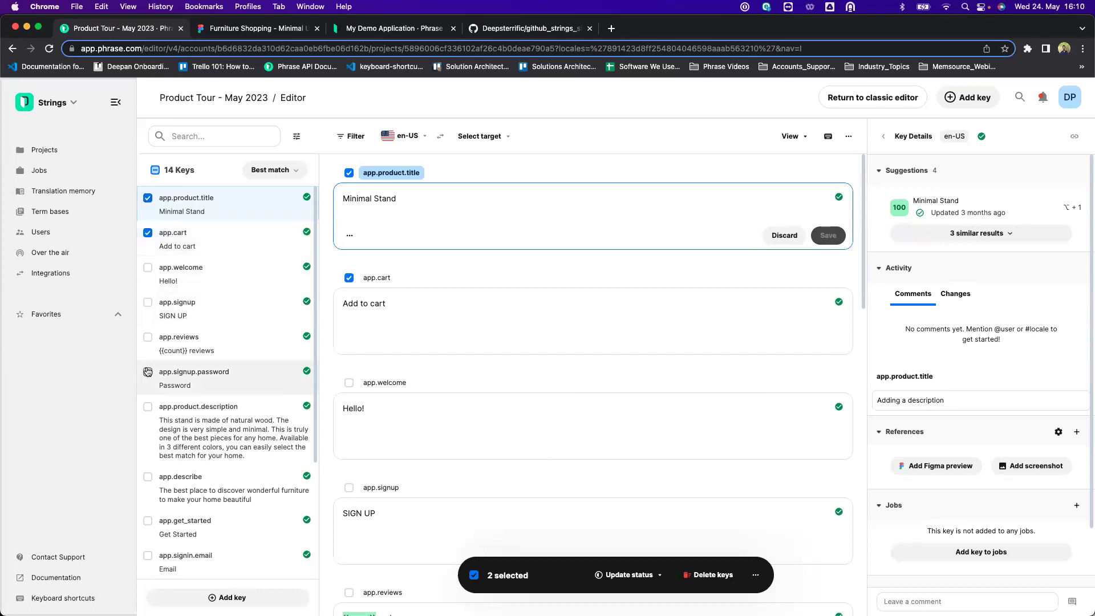
pyautogui.click(148, 337)
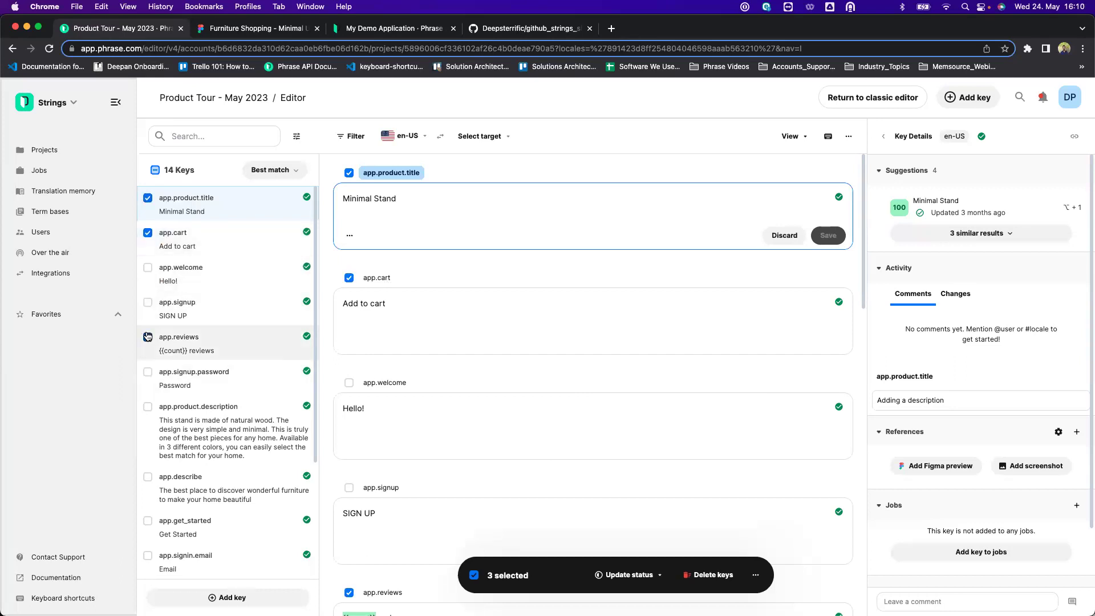
pyautogui.click(755, 575)
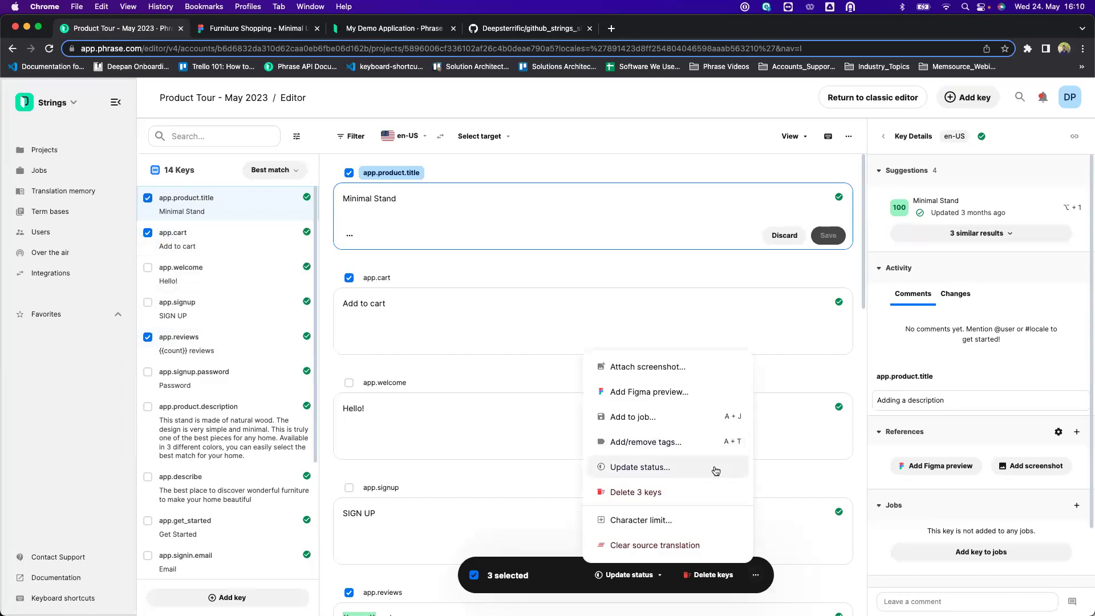
pyautogui.click(660, 365)
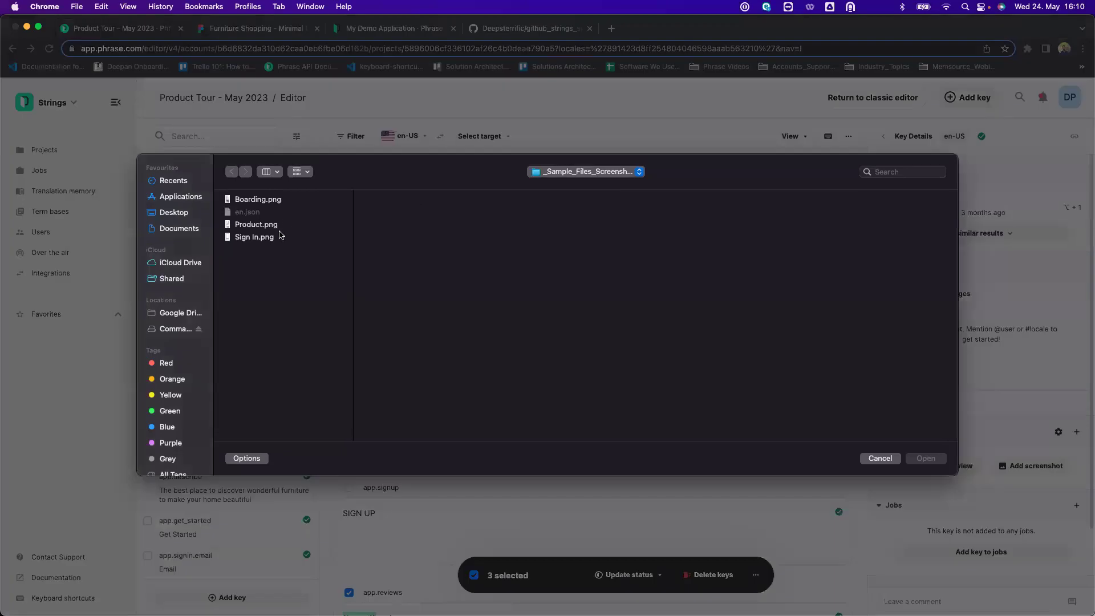
pyautogui.click(261, 227)
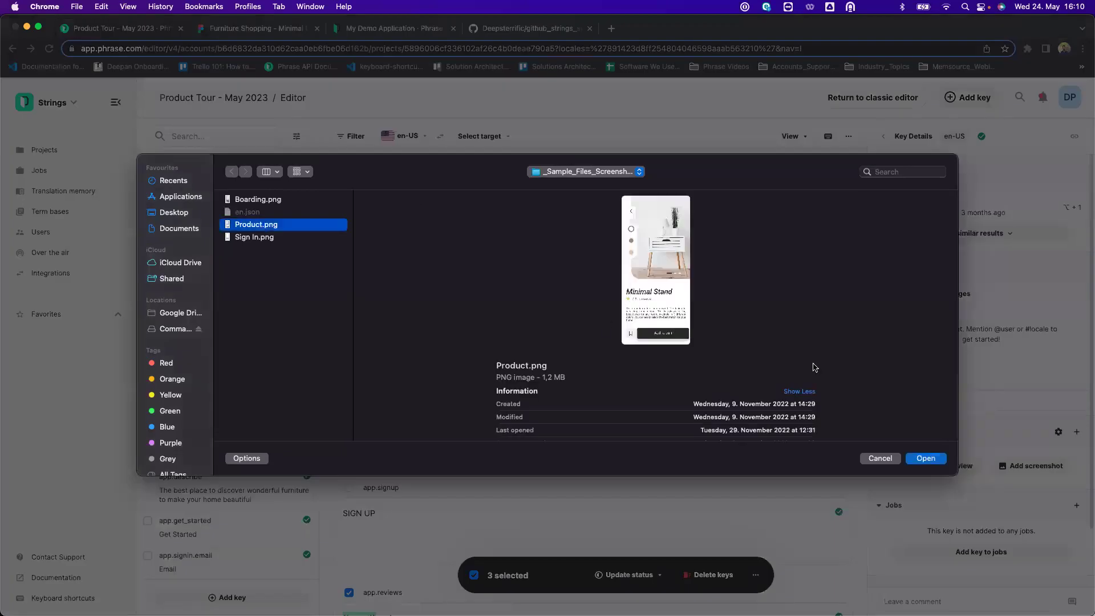
pyautogui.click(931, 459)
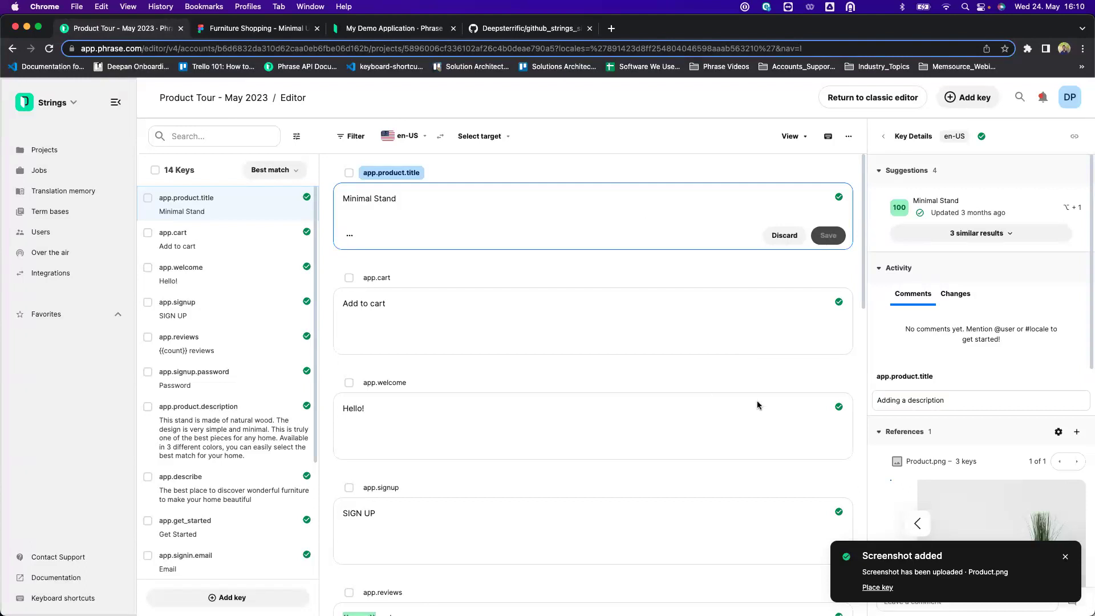
# Review the Product.png reference on app.cart and app.product.title, then add another reference.
pyautogui.click(652, 325)
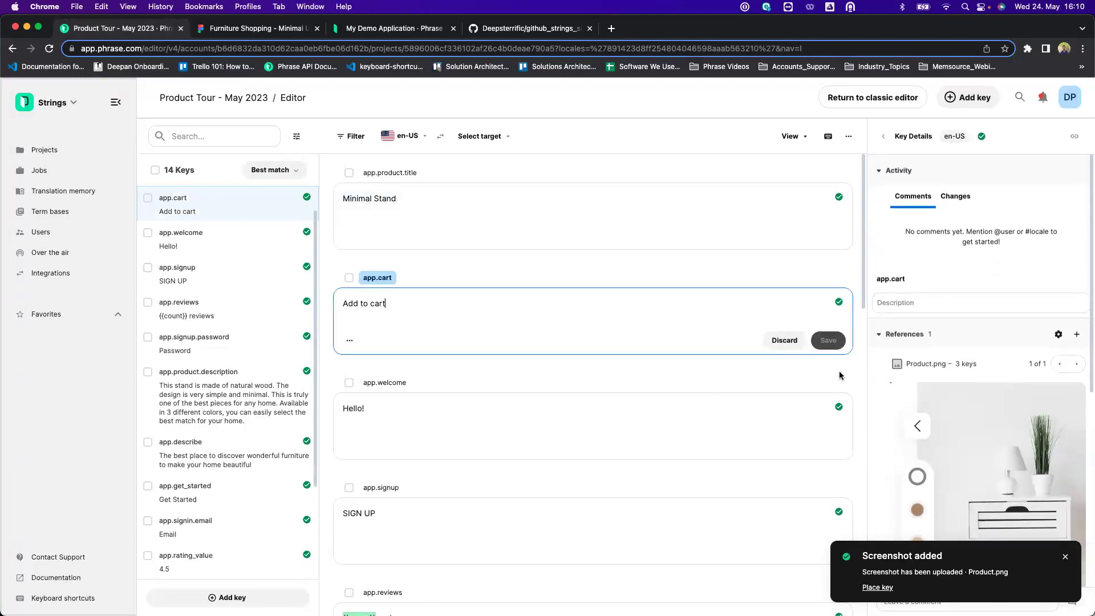
pyautogui.scroll(-5, 968, 450)
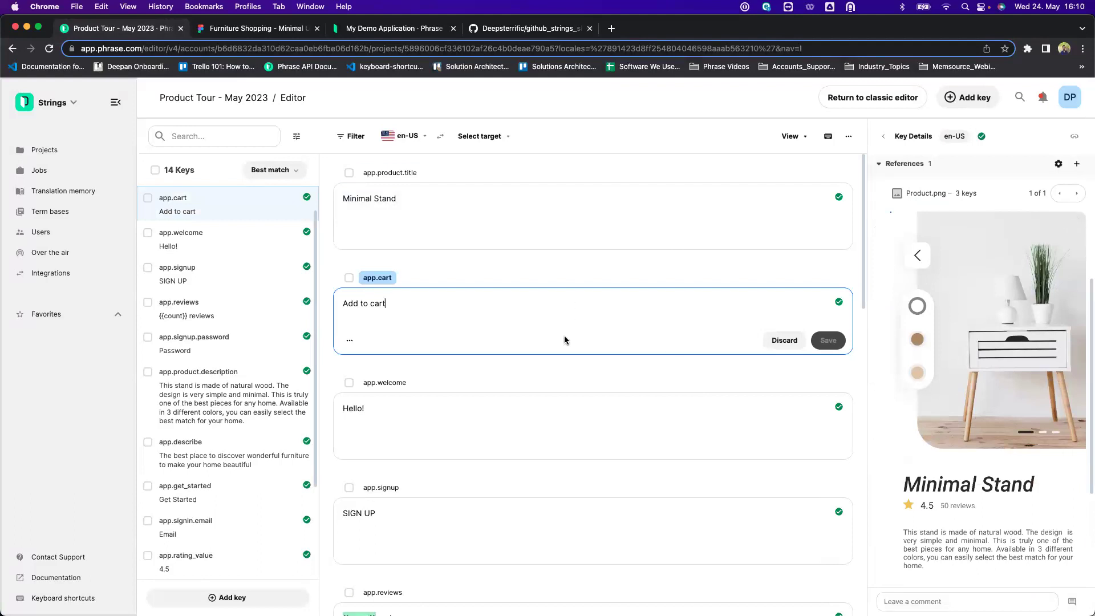
pyautogui.click(566, 209)
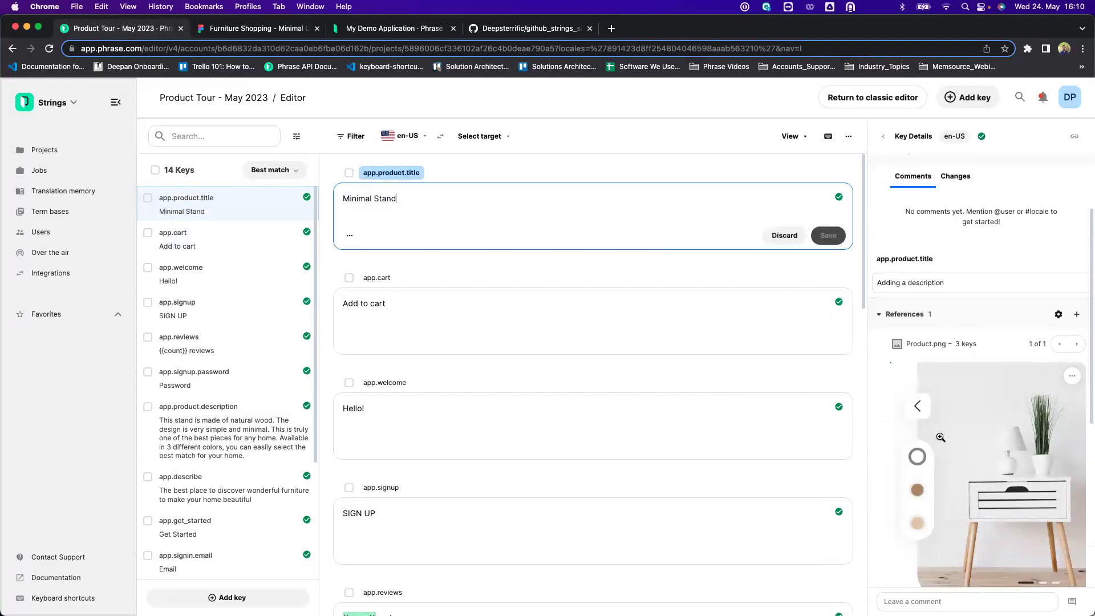
pyautogui.scroll(-4, 941, 437)
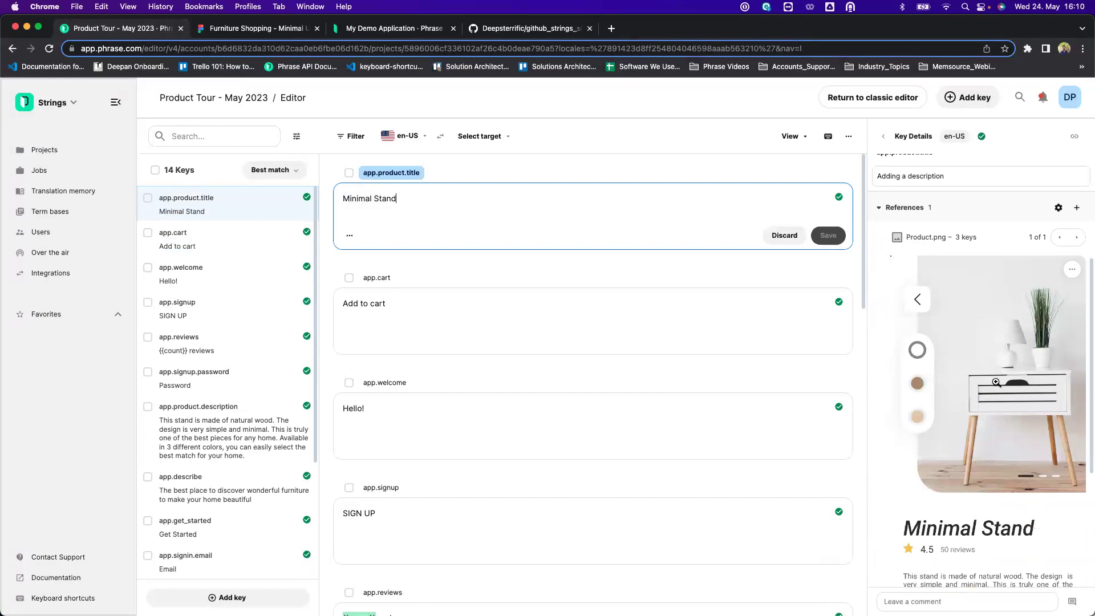
pyautogui.scroll(-2, 996, 382)
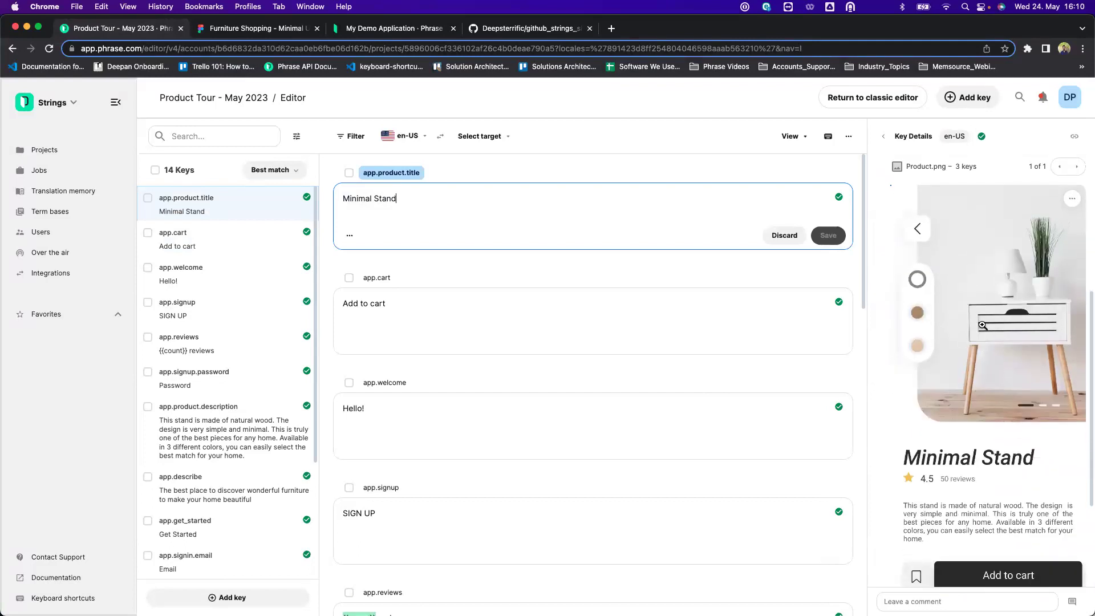
pyautogui.scroll(3, 958, 356)
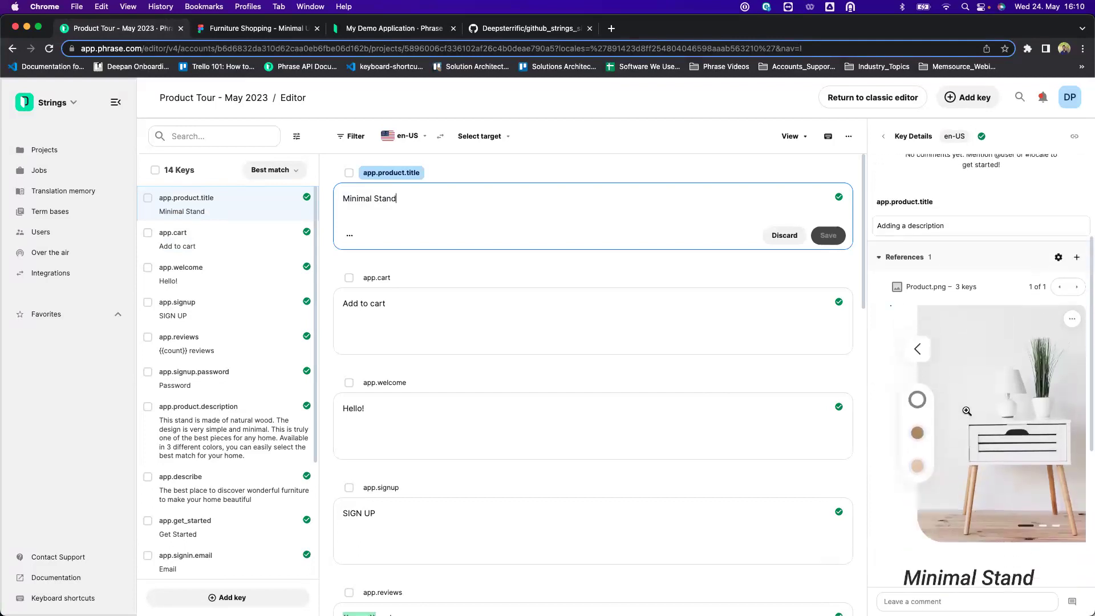
pyautogui.scroll(2, 966, 410)
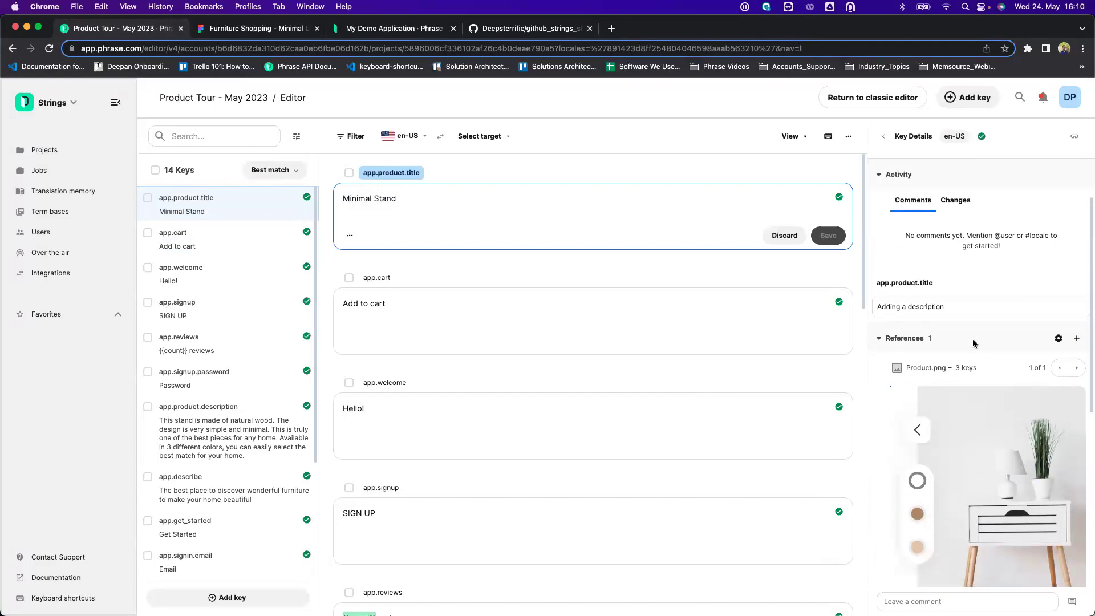
pyautogui.scroll(-2, 991, 328)
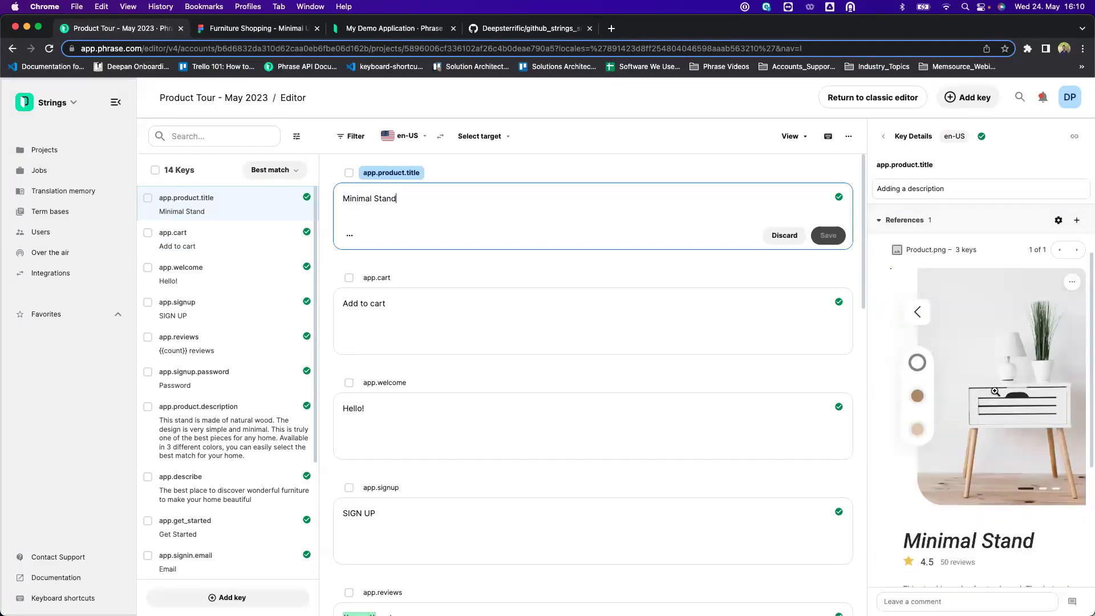
pyautogui.scroll(-3, 995, 391)
pyautogui.scroll(2, 1009, 321)
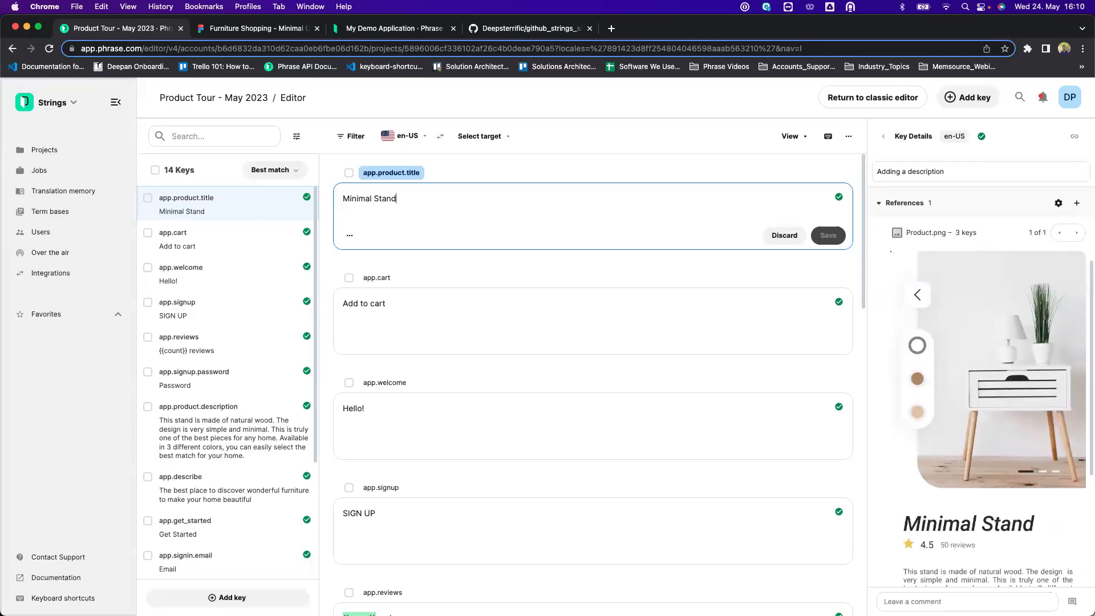
pyautogui.click(1076, 203)
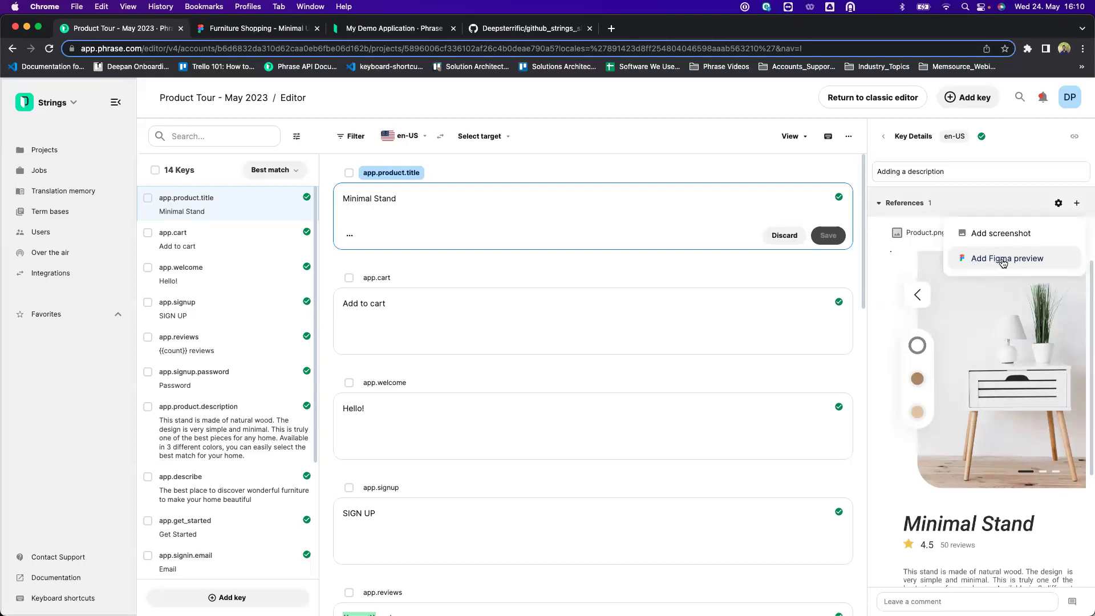
# Choose Add Figma preview for app.product.title, app.cart and app.reviews, then go to the Furniture Shopping design.
pyautogui.click(147, 200)
pyautogui.click(148, 234)
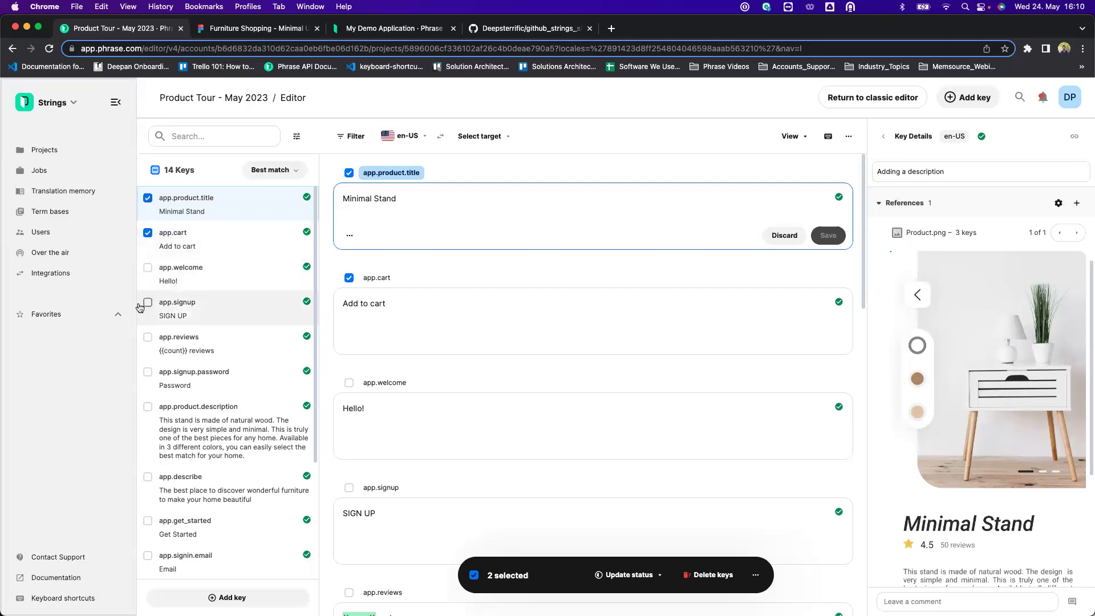
pyautogui.click(147, 337)
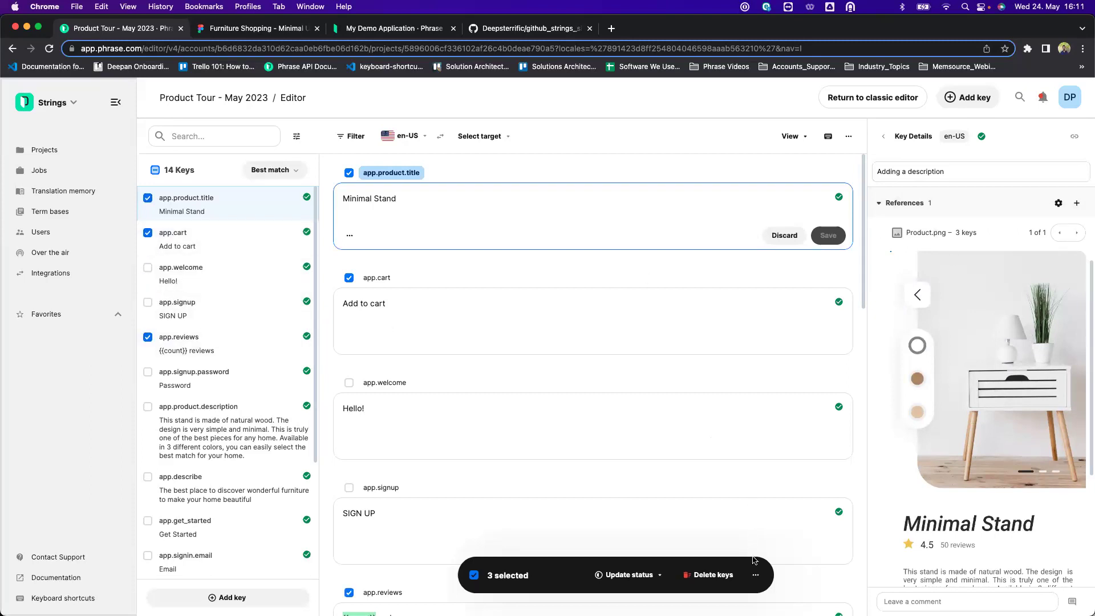
pyautogui.click(756, 574)
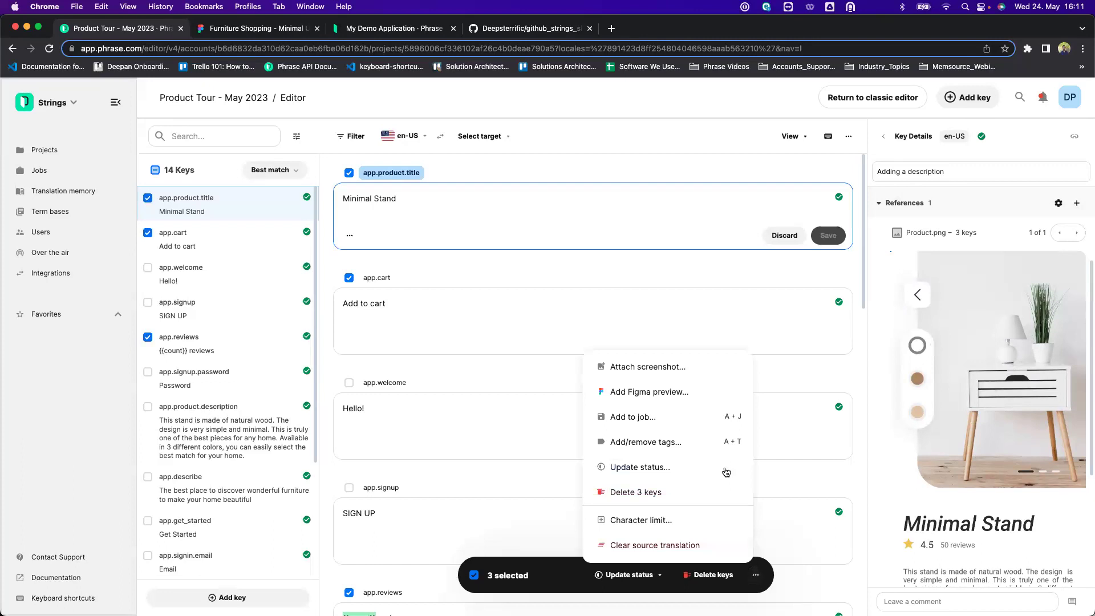
pyautogui.click(677, 393)
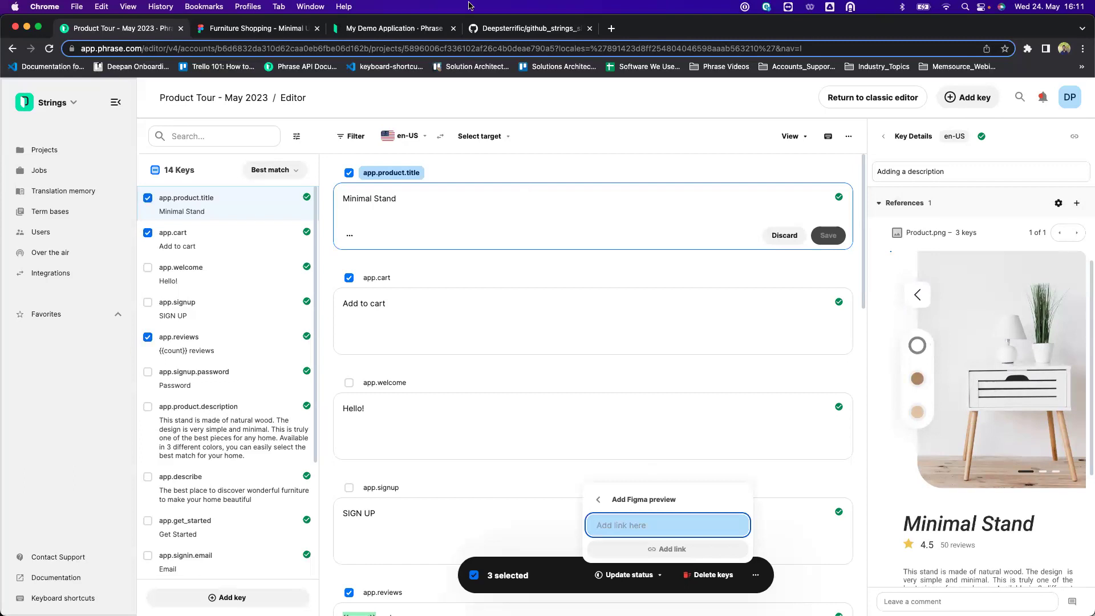
pyautogui.click(292, 29)
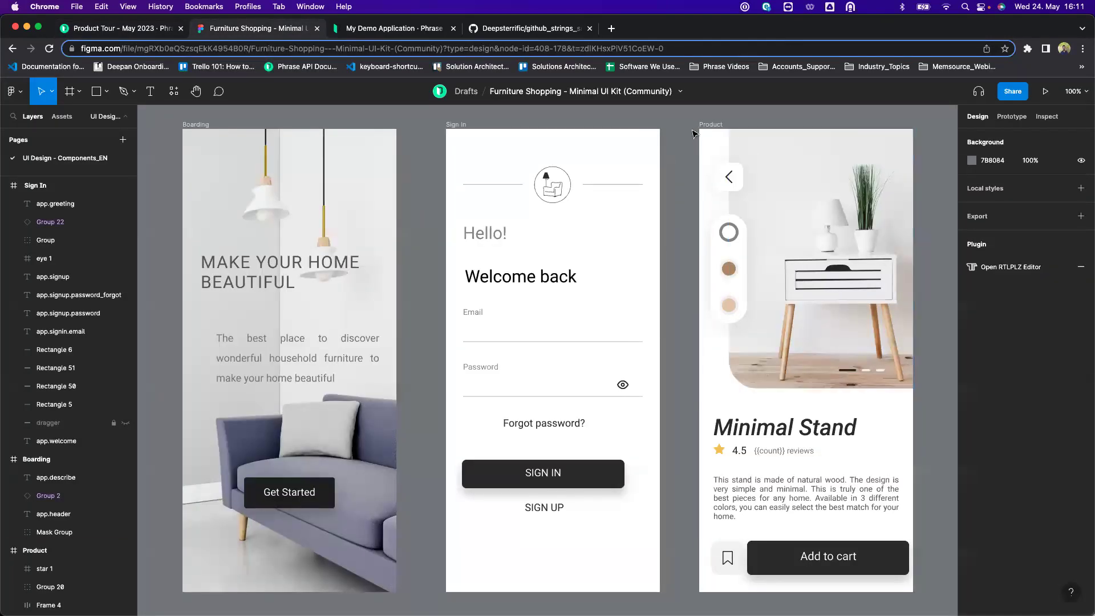
# Copy a link to the Figma Product frame and return to Phrase's Figma preview link field.
pyautogui.click(782, 150)
pyautogui.rightClick(798, 148)
pyautogui.moveTo(834, 199)
pyautogui.click(696, 123)
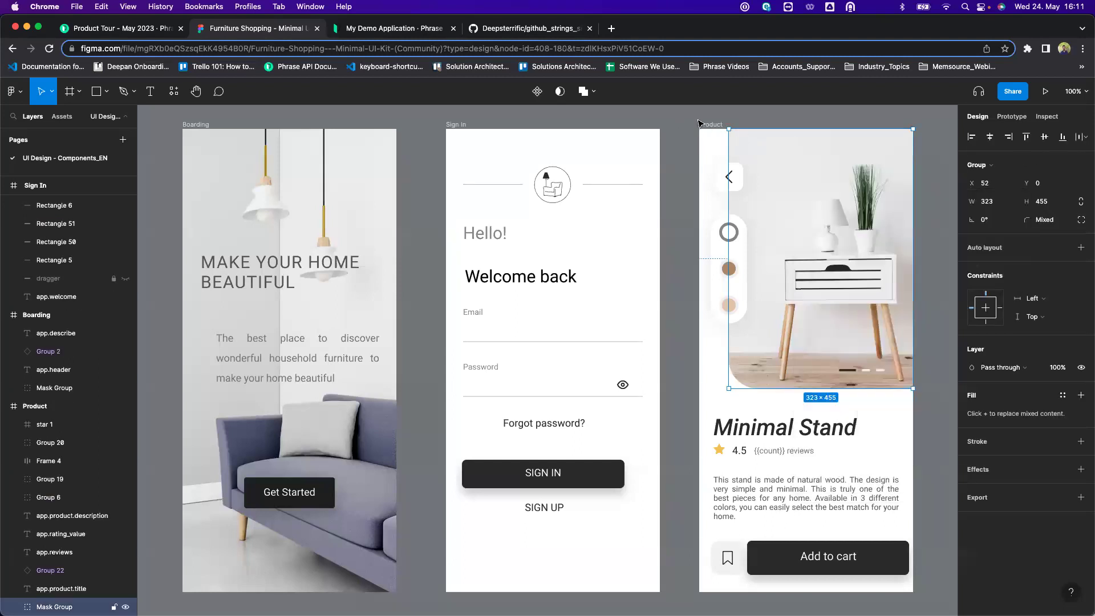
pyautogui.click(707, 124)
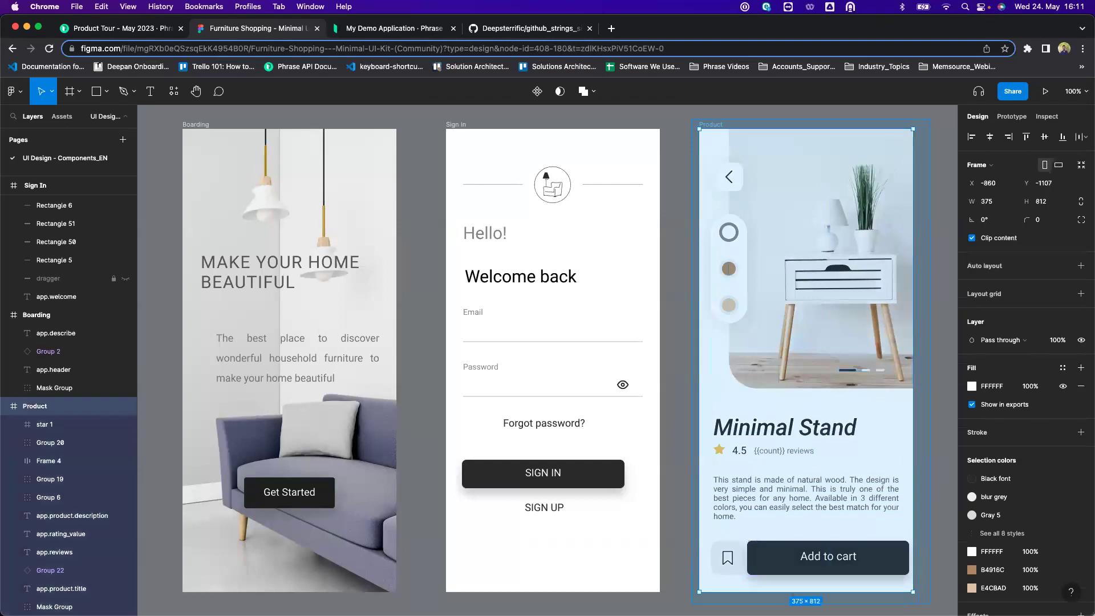
pyautogui.click(849, 256)
pyautogui.rightClick(842, 185)
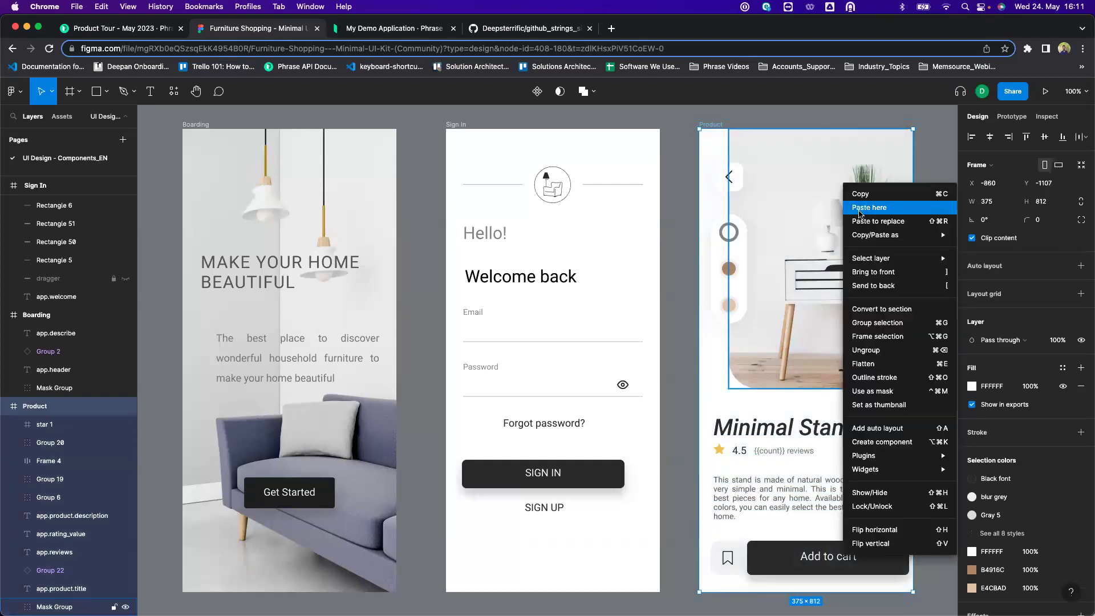
pyautogui.moveTo(869, 236)
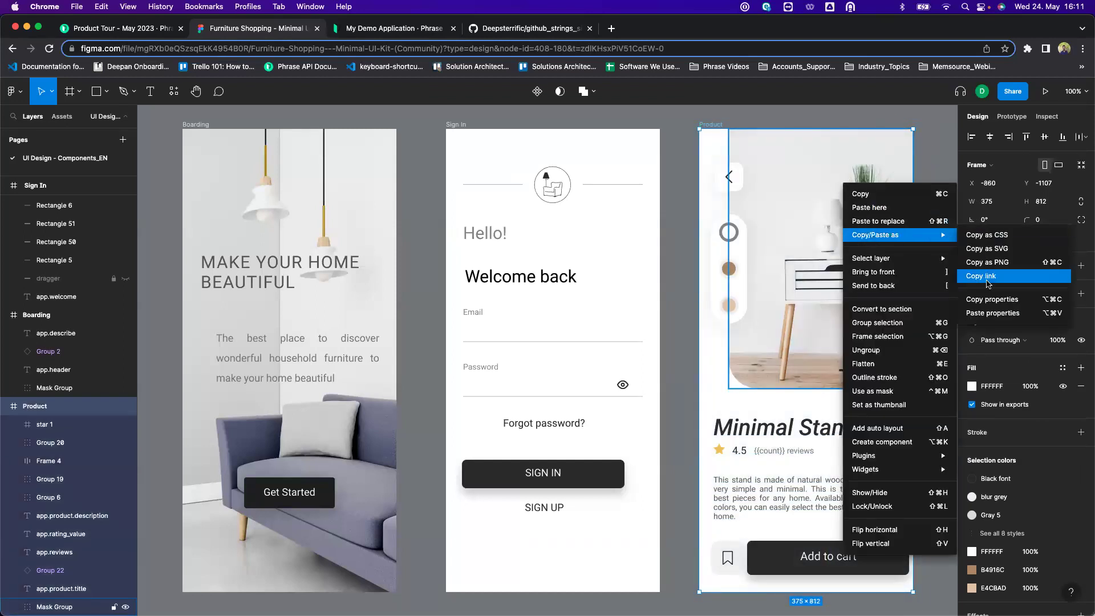
pyautogui.click(987, 276)
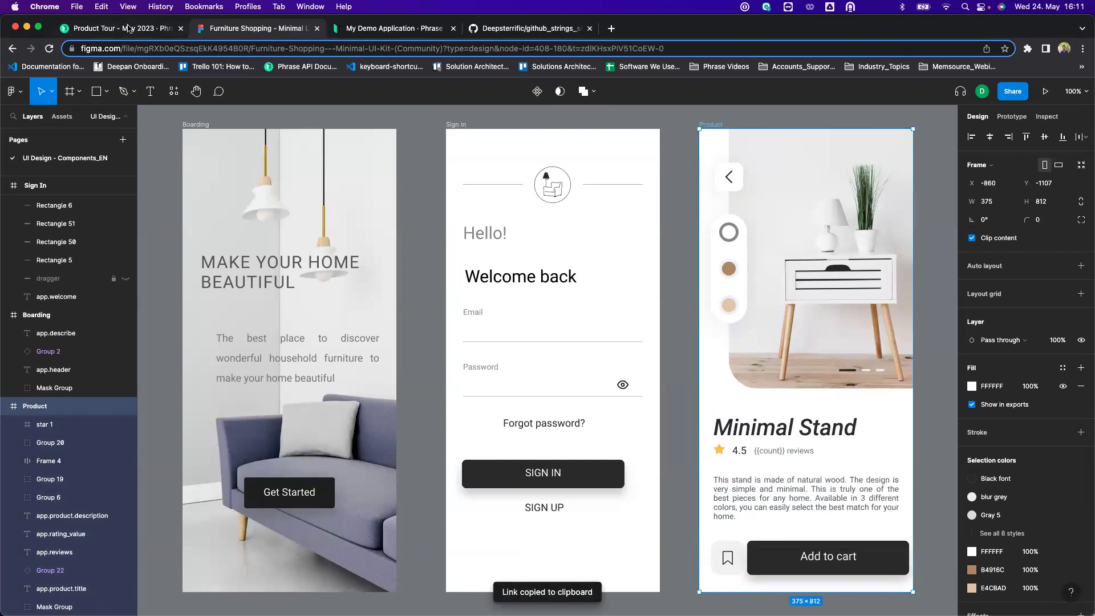
pyautogui.click(128, 28)
pyautogui.click(631, 524)
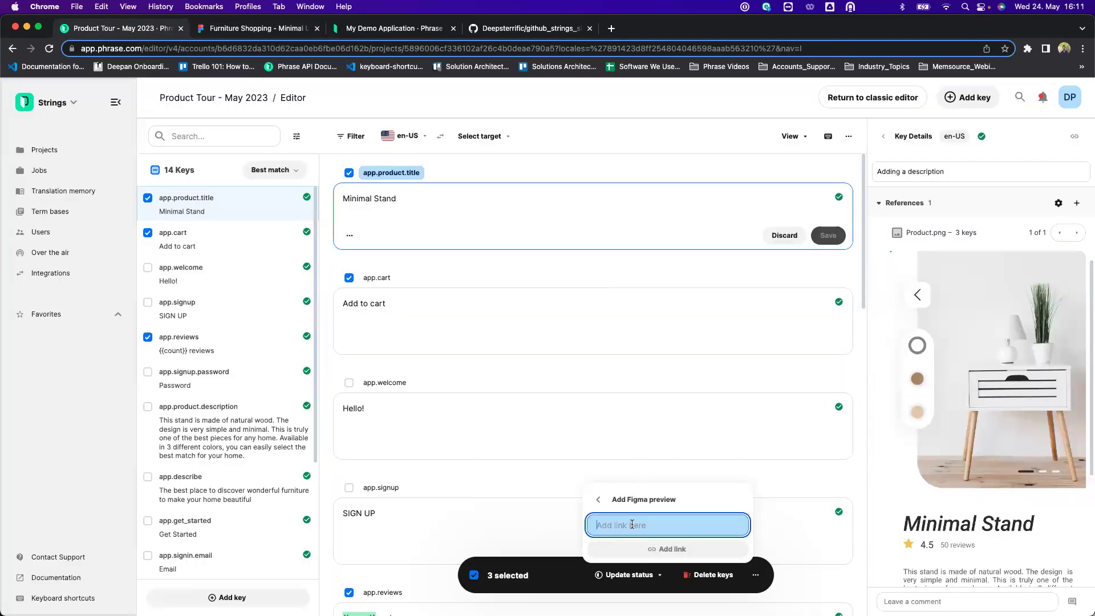
# Attach the Furniture Shopping Figma link to the keys and view the Minimal Stand preview full screen.
pyautogui.press('super+v')
pyautogui.click(667, 548)
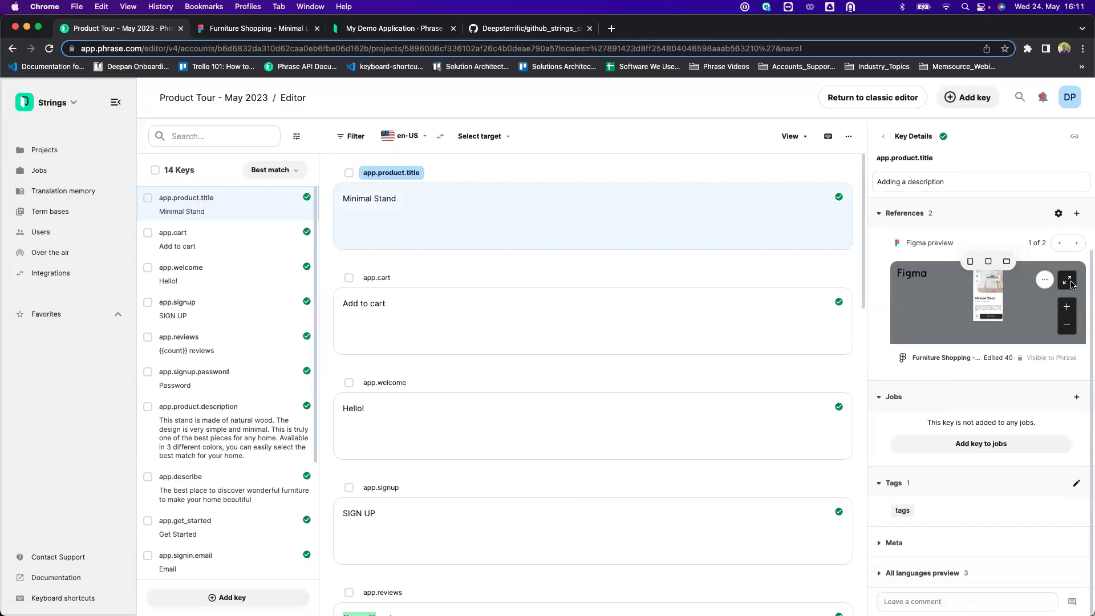
pyautogui.click(1068, 282)
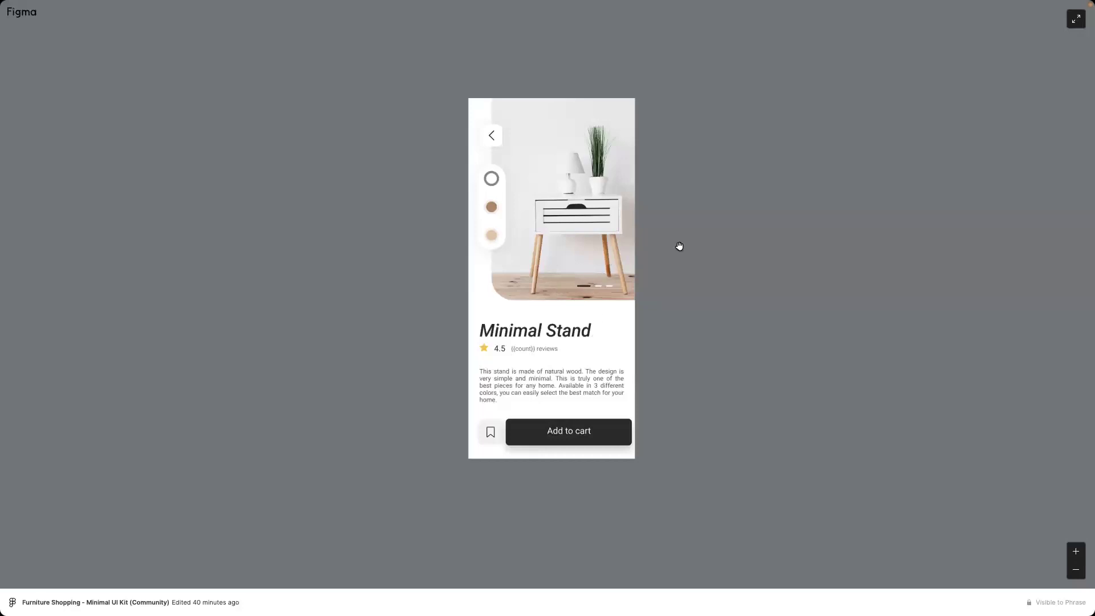
pyautogui.click(1073, 25)
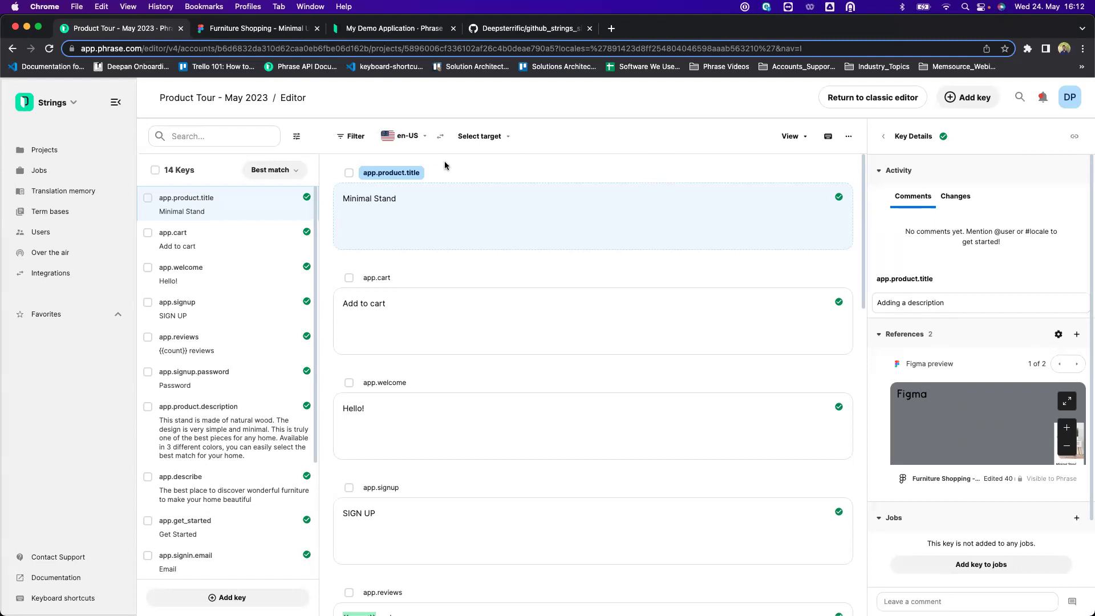
# Go from the Product Tour - May 2023 project to the account's Users page and begin a new user invite.
pyautogui.click(239, 98)
pyautogui.click(567, 103)
pyautogui.click(228, 101)
pyautogui.click(211, 170)
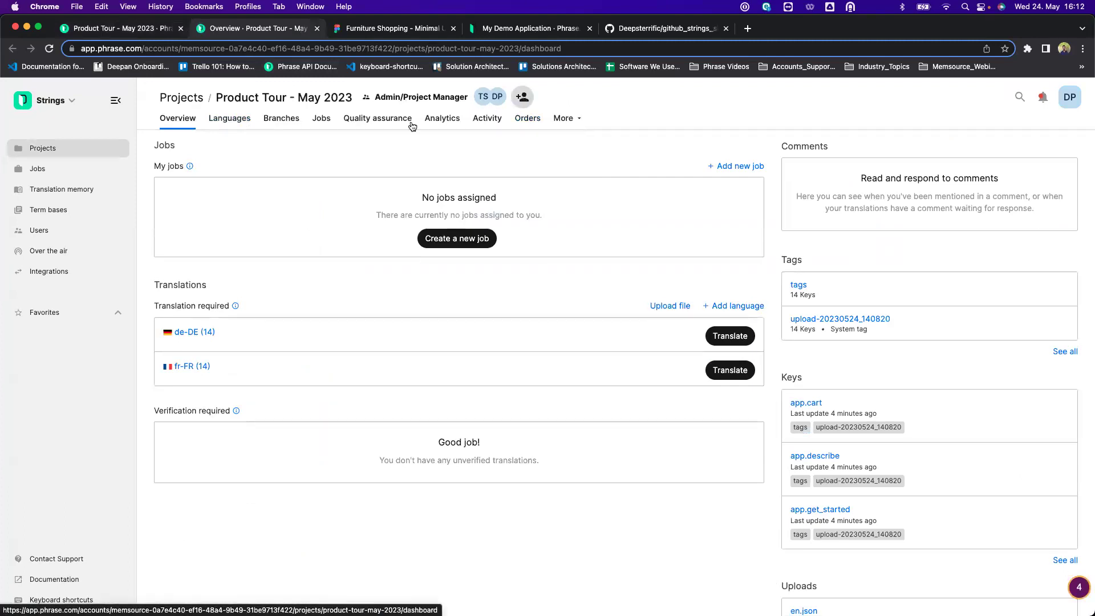
pyautogui.click(43, 233)
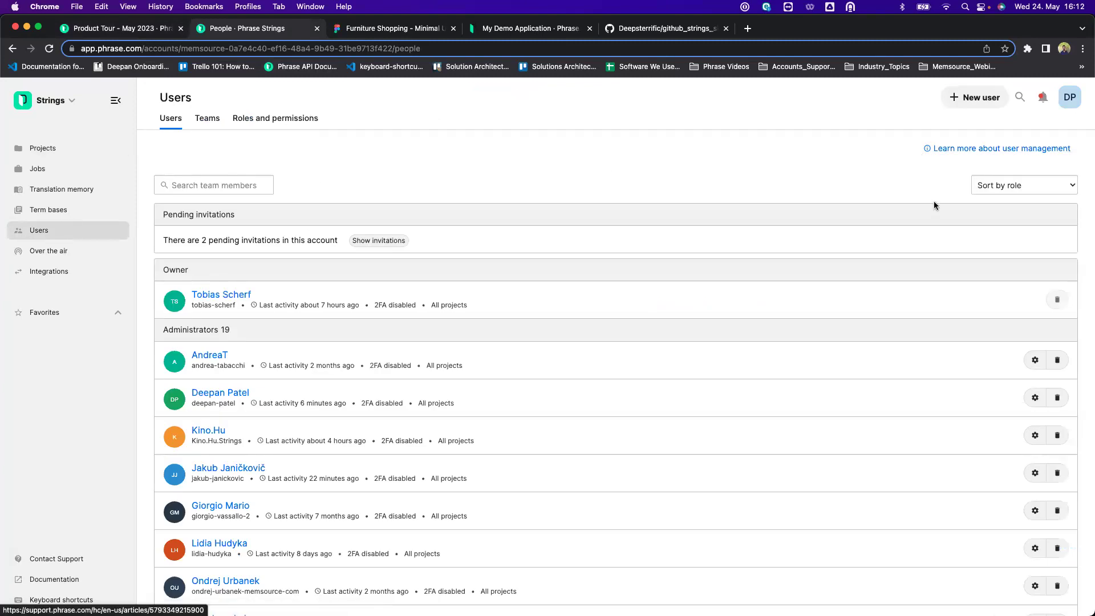
pyautogui.click(975, 98)
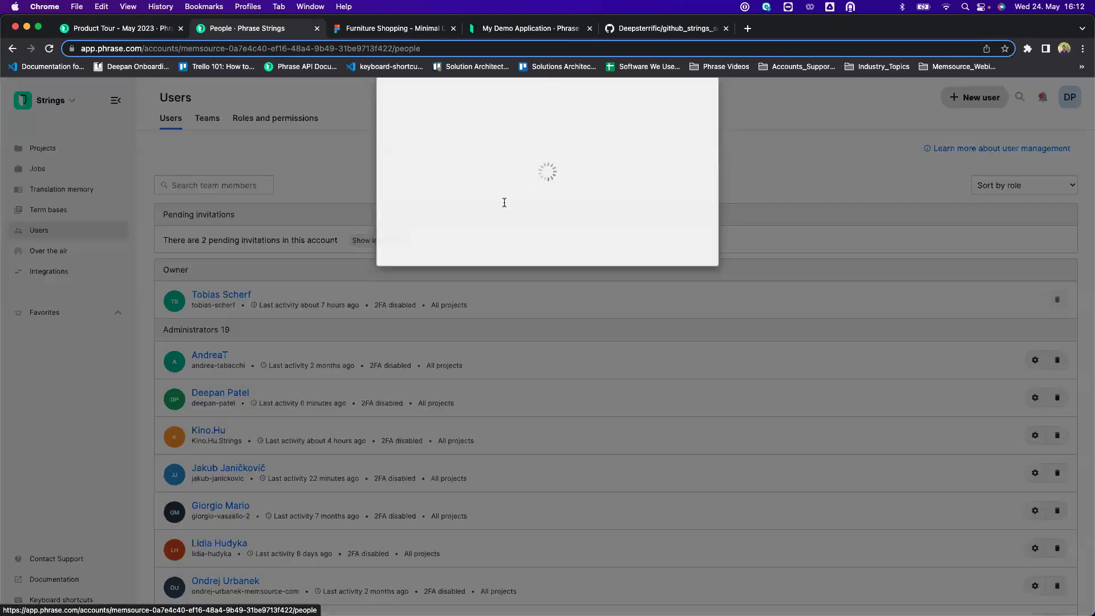
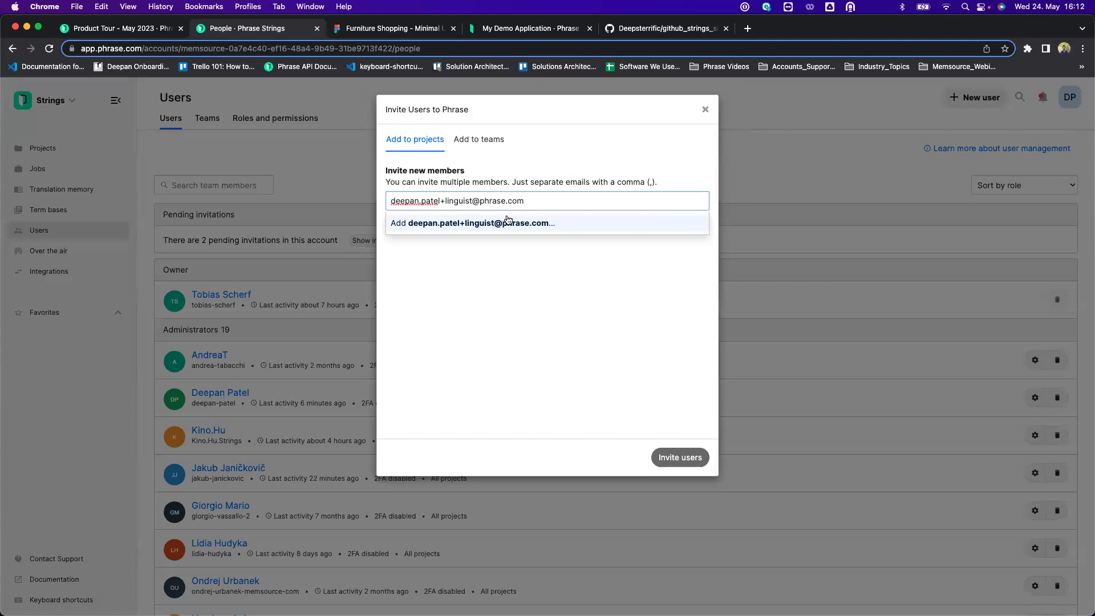
# Add the invitee's e-mail address and give them the Translator role.
pyautogui.click(506, 222)
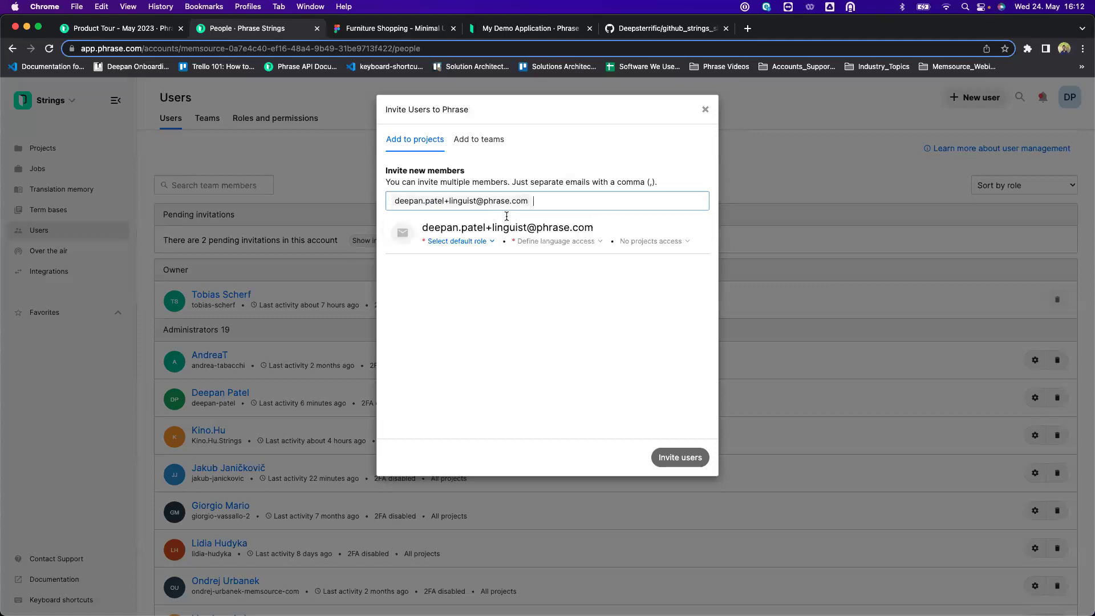
pyautogui.click(482, 241)
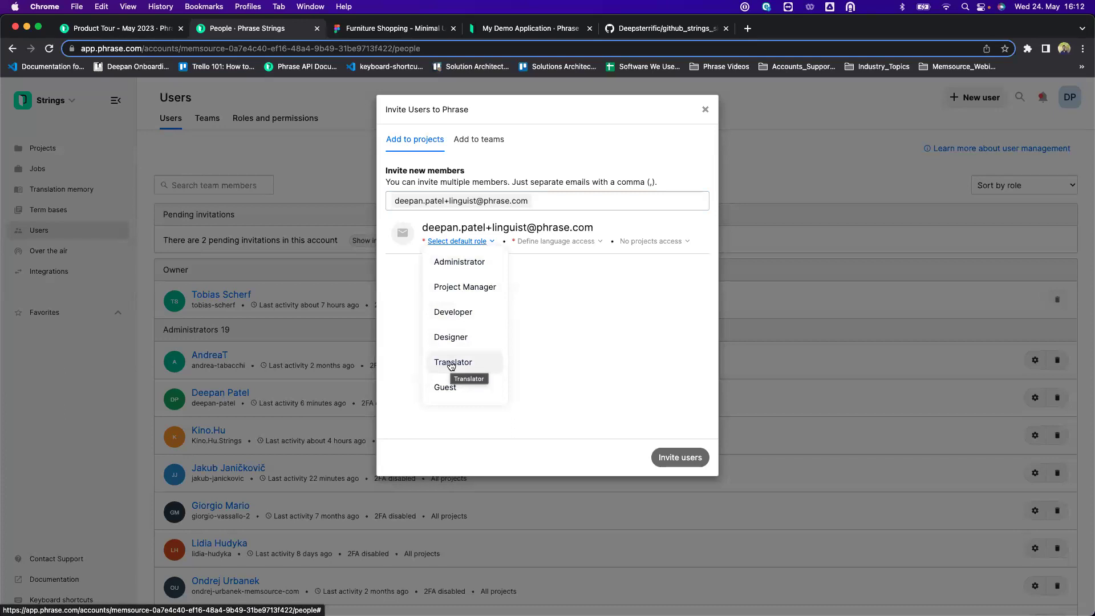
pyautogui.click(451, 363)
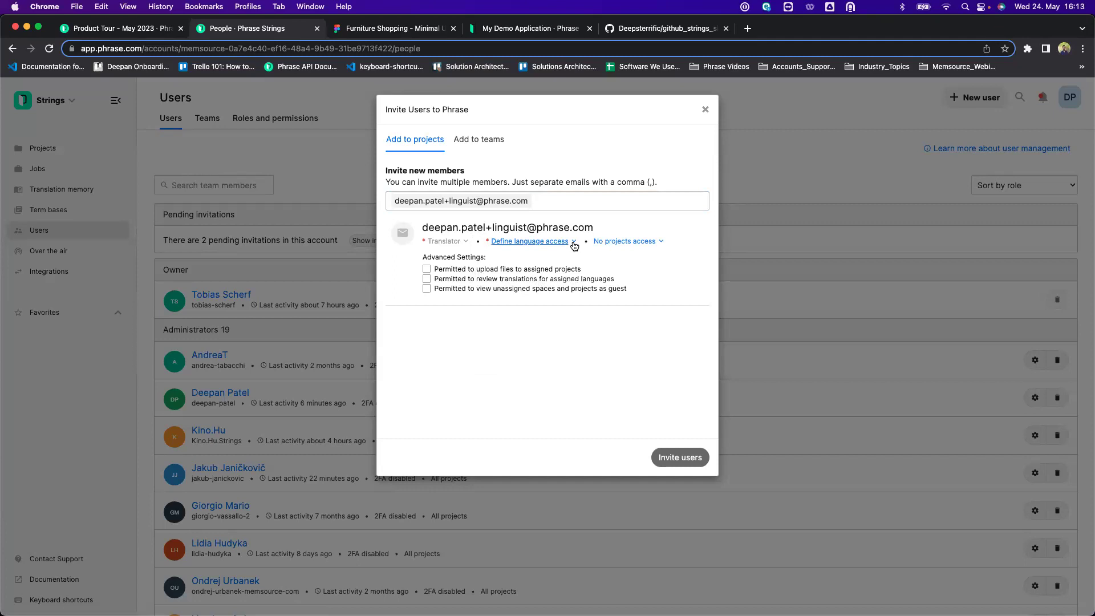
# Browse the language and project access lists and allow uploading files to assigned projects.
pyautogui.click(573, 244)
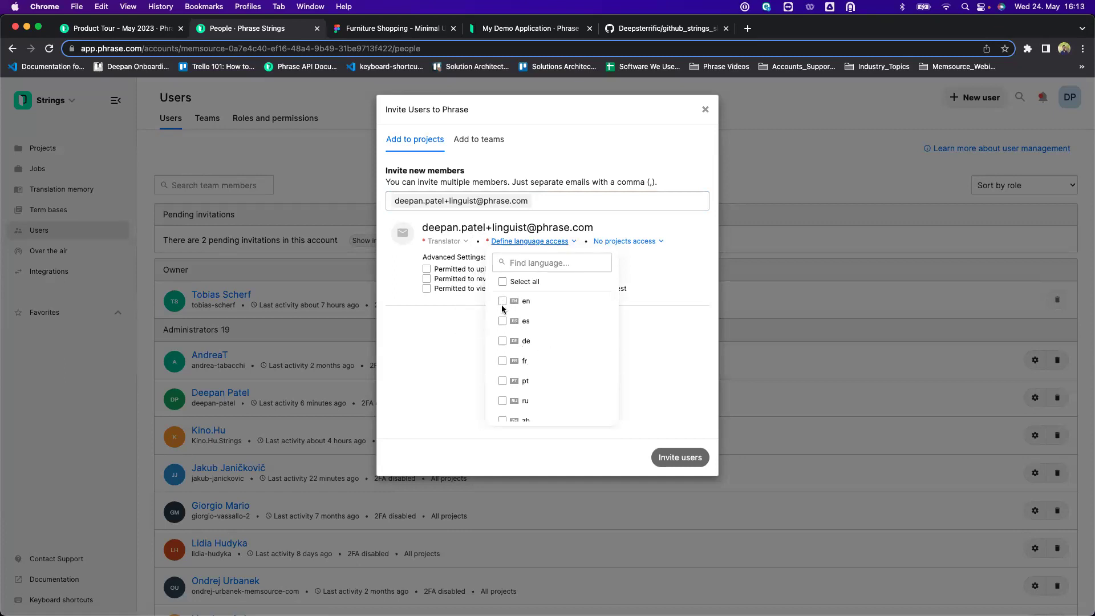
pyautogui.scroll(-3, 508, 325)
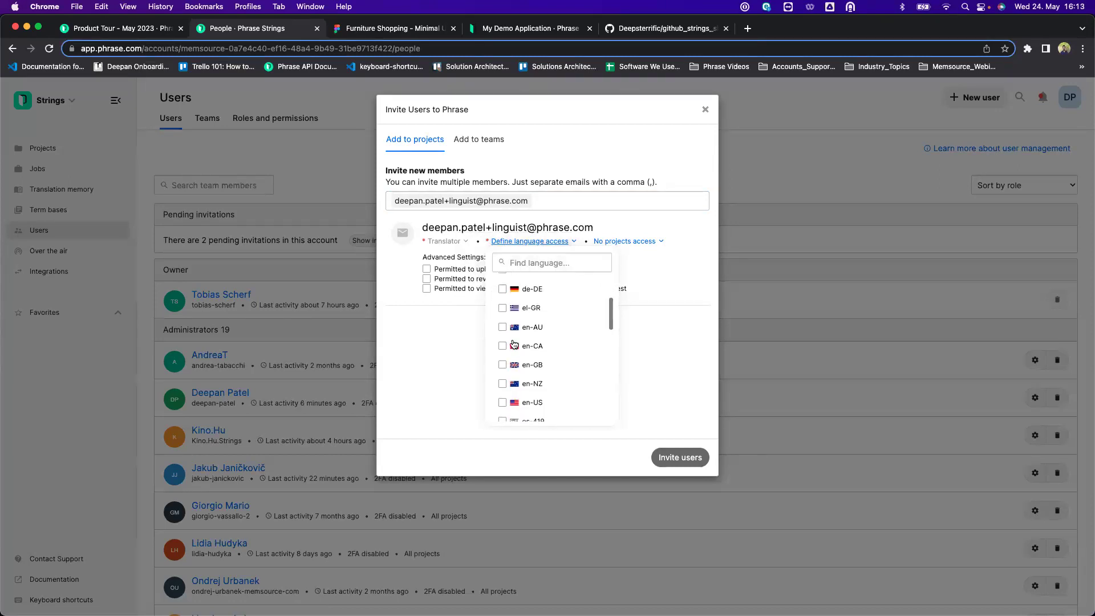
pyautogui.click(650, 284)
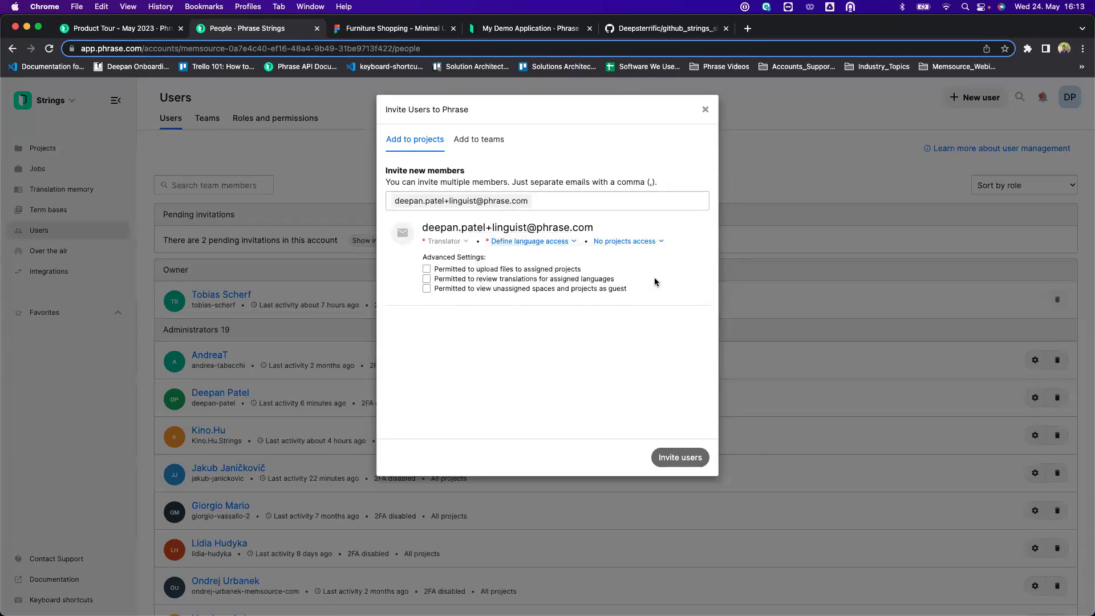
pyautogui.click(655, 243)
pyautogui.scroll(-2, 607, 306)
pyautogui.scroll(-8, 608, 306)
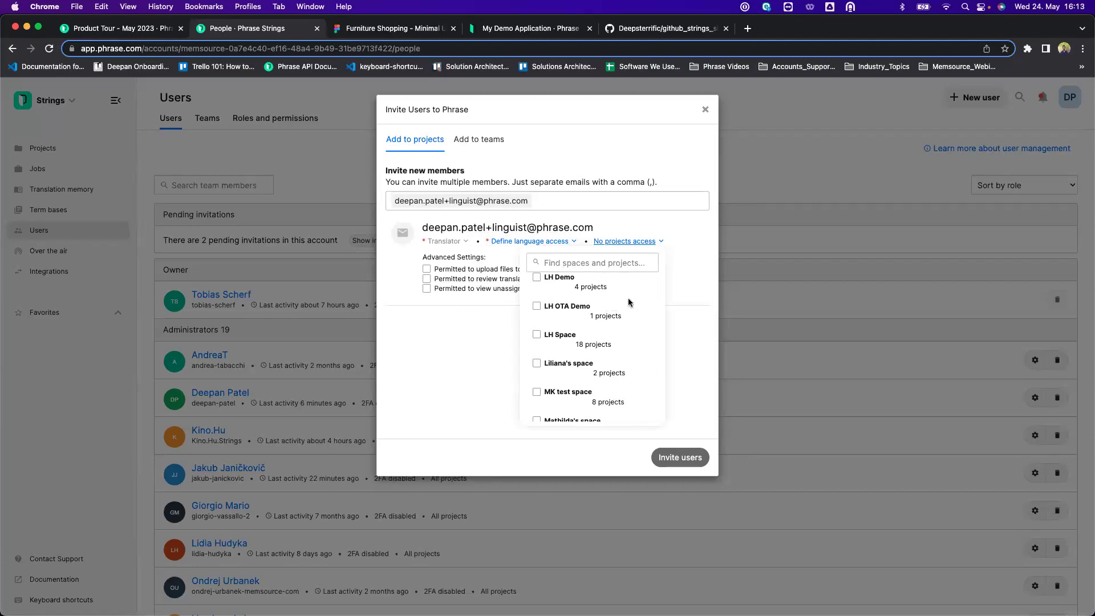
pyautogui.click(684, 280)
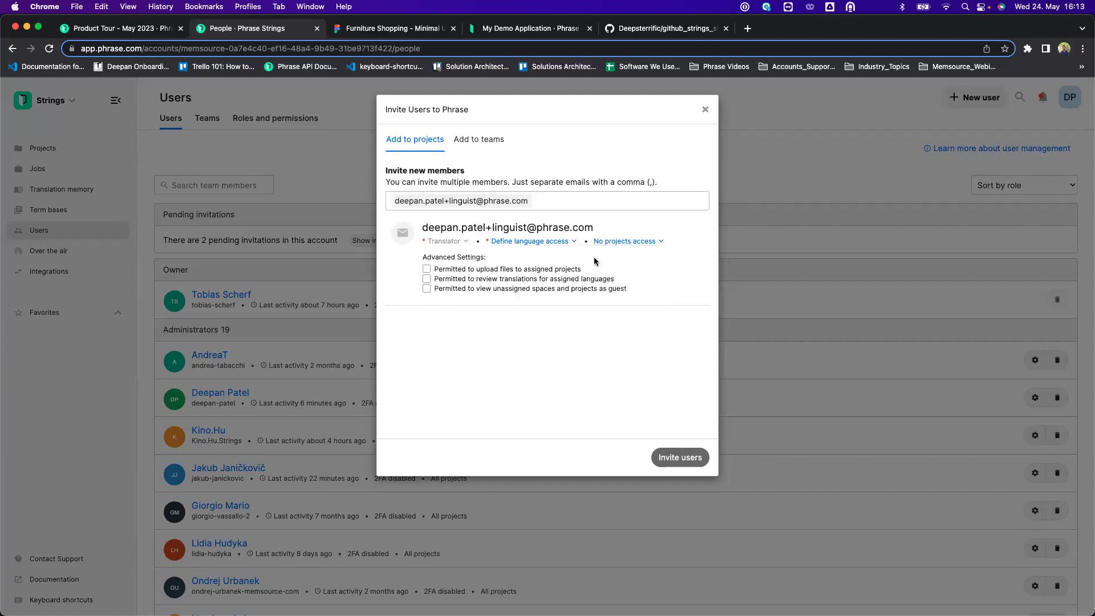
pyautogui.click(584, 196)
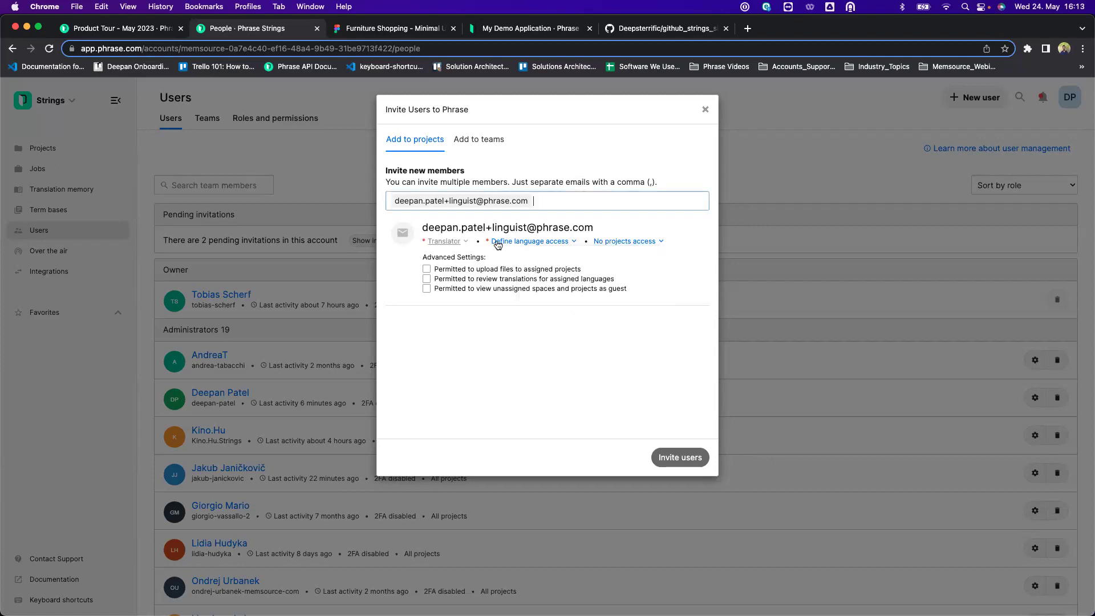
pyautogui.click(426, 269)
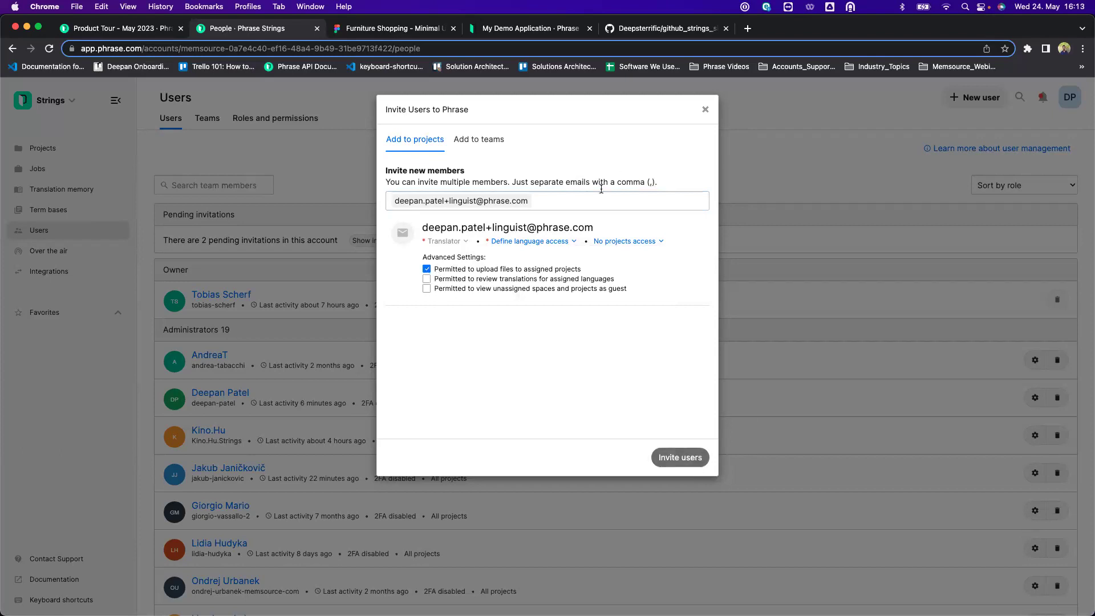
# Grant access to all languages and the Product Tour - May 2023 project, then send the invitation.
pyautogui.click(564, 242)
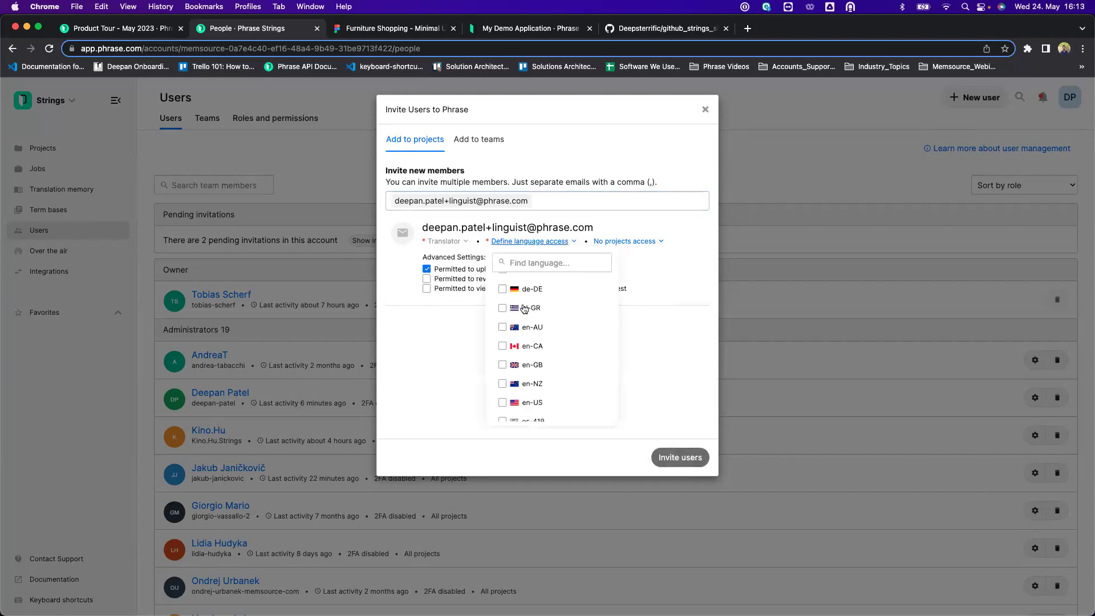
pyautogui.scroll(2, 506, 285)
pyautogui.click(503, 282)
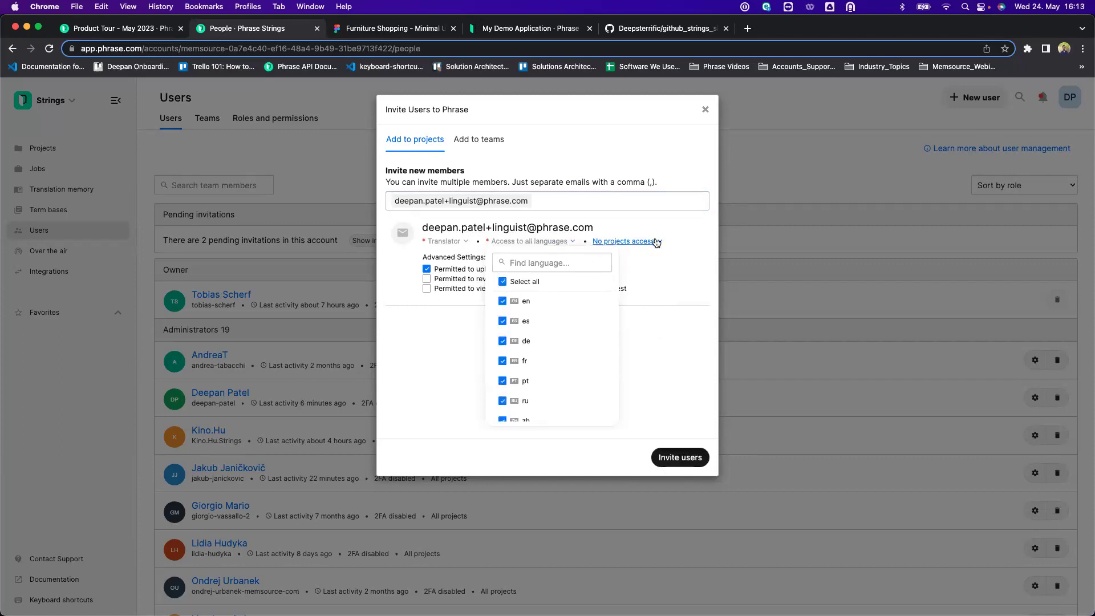
pyautogui.click(656, 242)
pyautogui.scroll(5, 619, 399)
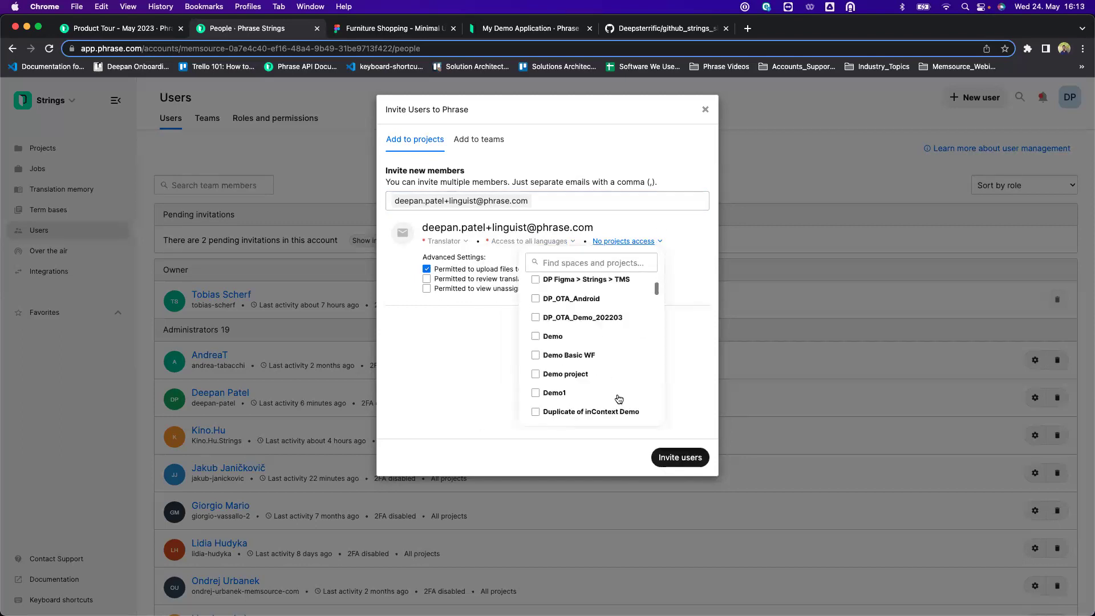
pyautogui.click(611, 261)
pyautogui.write('Produ')
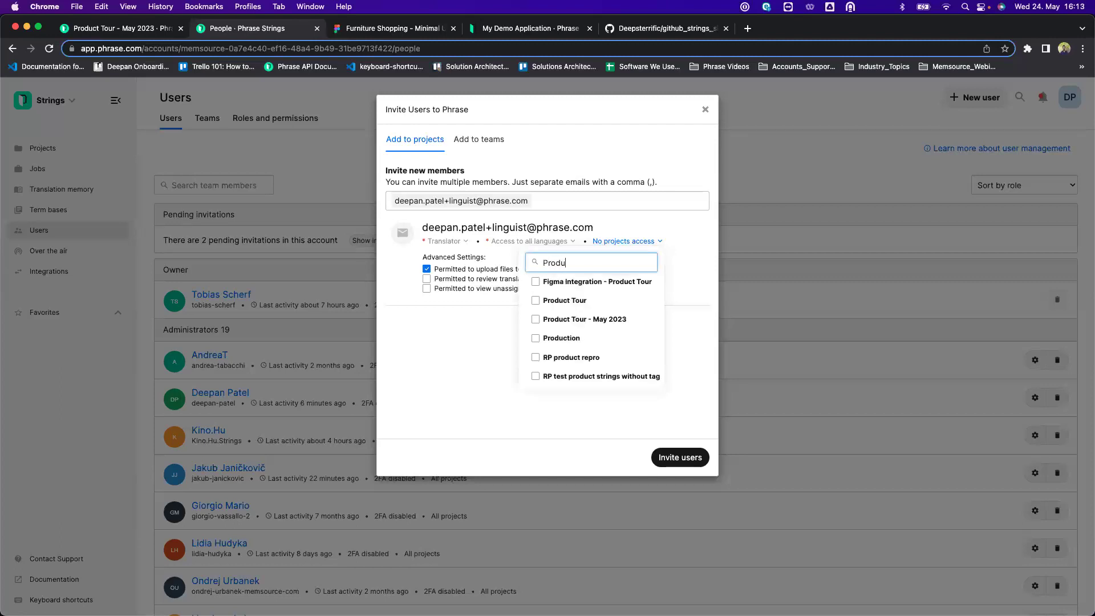
pyautogui.click(537, 320)
pyautogui.click(673, 458)
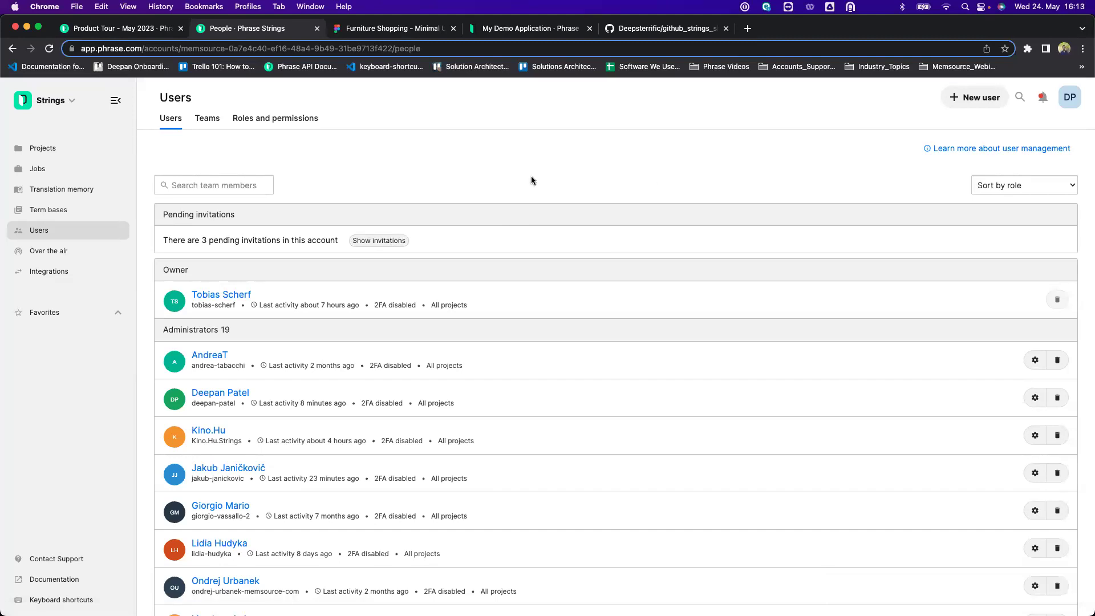
pyautogui.click(78, 156)
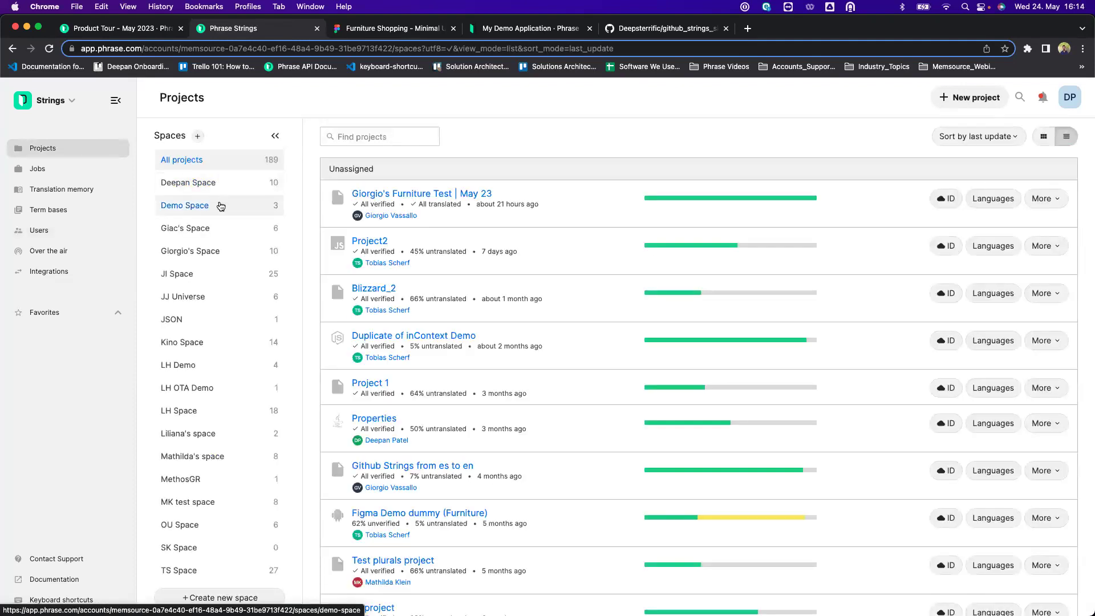
# Open Product Tour - May 2023 from Demo Space and search its members for the invited user.
pyautogui.click(220, 206)
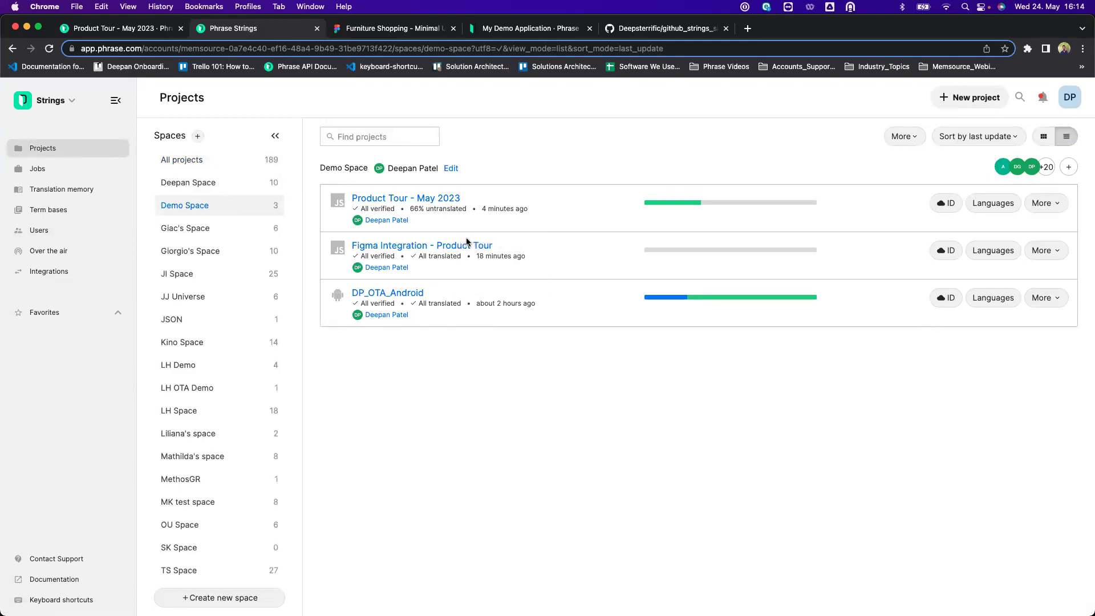
pyautogui.click(419, 200)
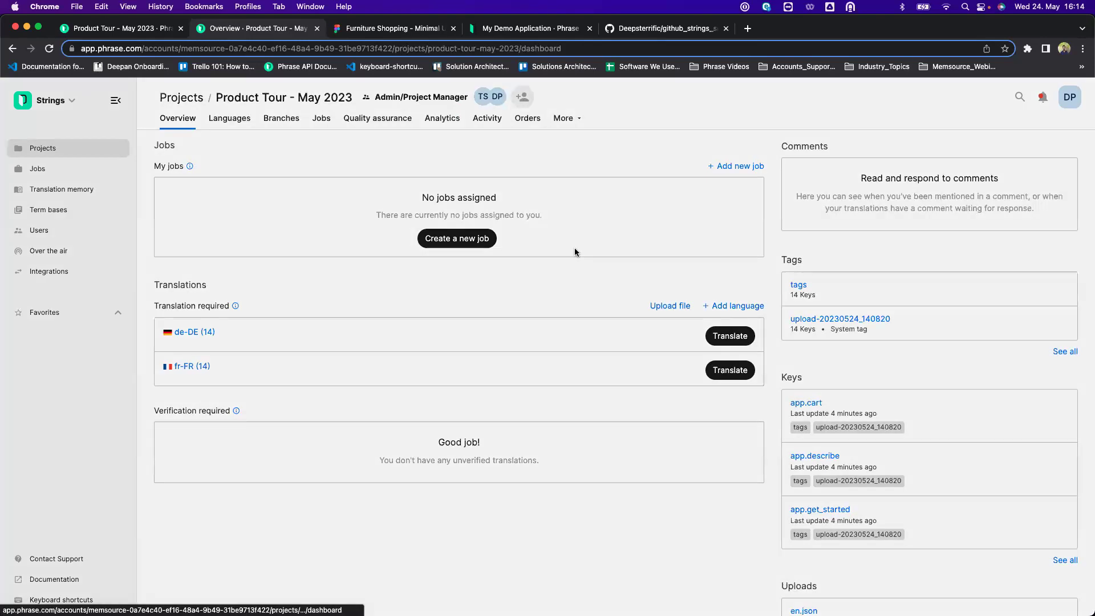
pyautogui.click(522, 97)
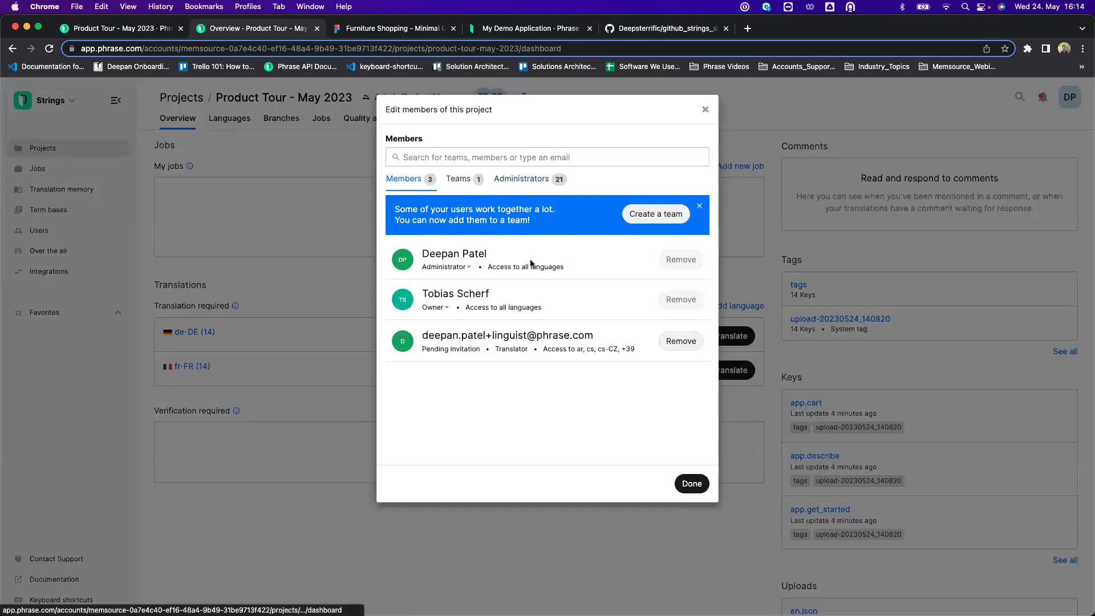
pyautogui.click(521, 162)
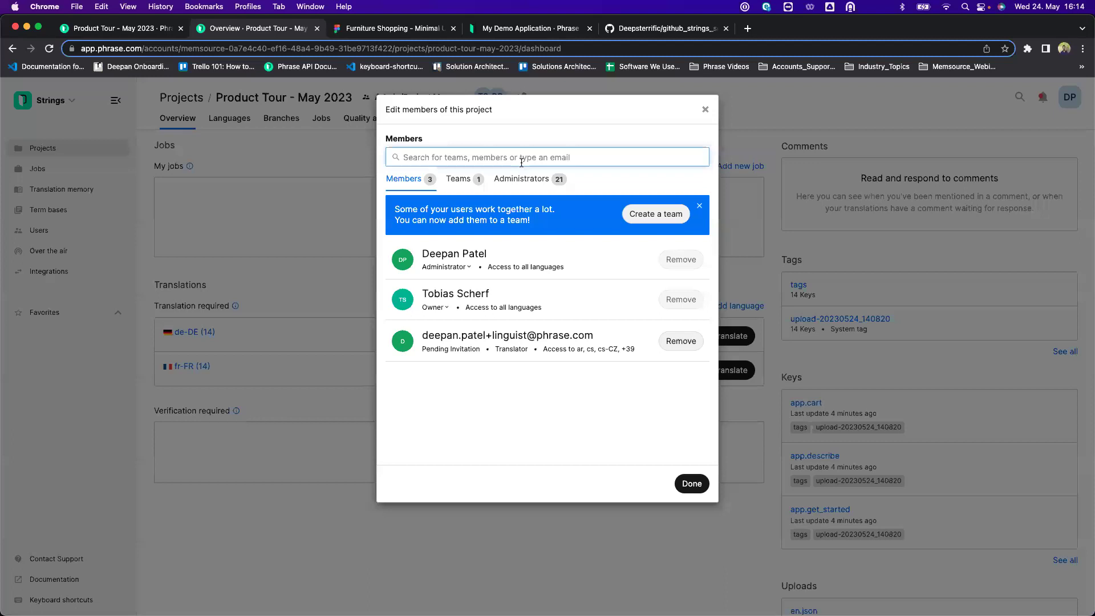
pyautogui.write('deepa')
pyautogui.press('BackSpace')
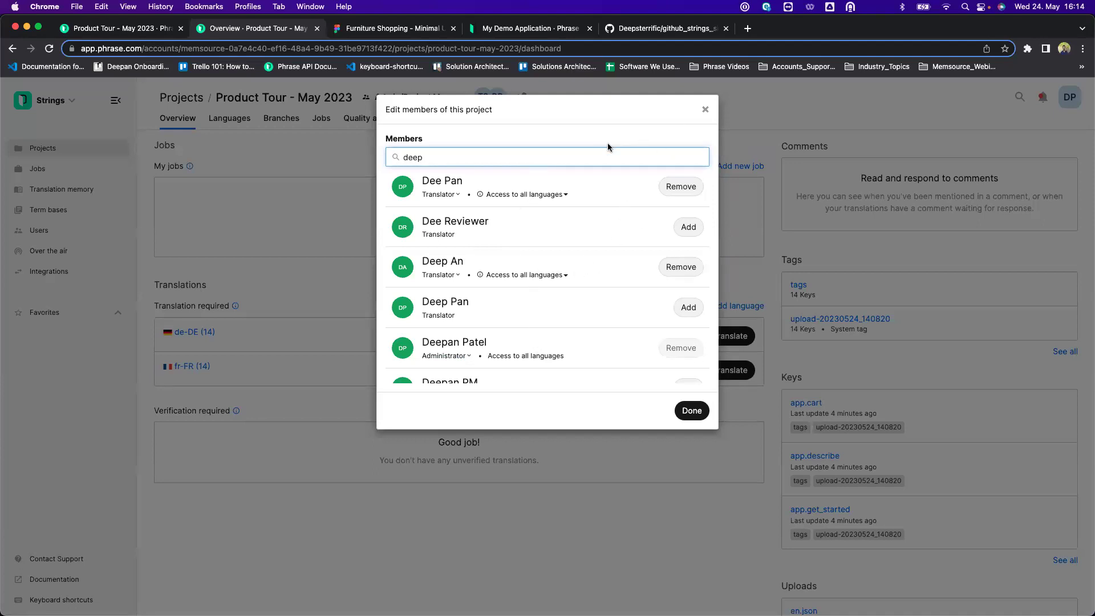
pyautogui.click(705, 111)
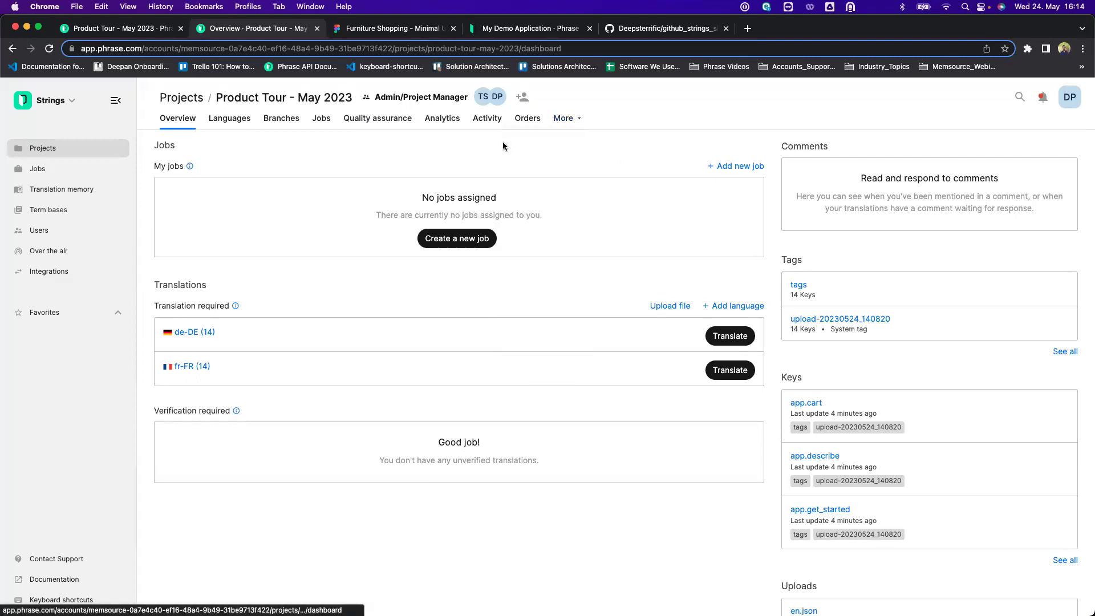
# Review the project's assigned teams, expanding the LB team, then switch to the Jobs tab.
pyautogui.click(524, 97)
pyautogui.click(459, 178)
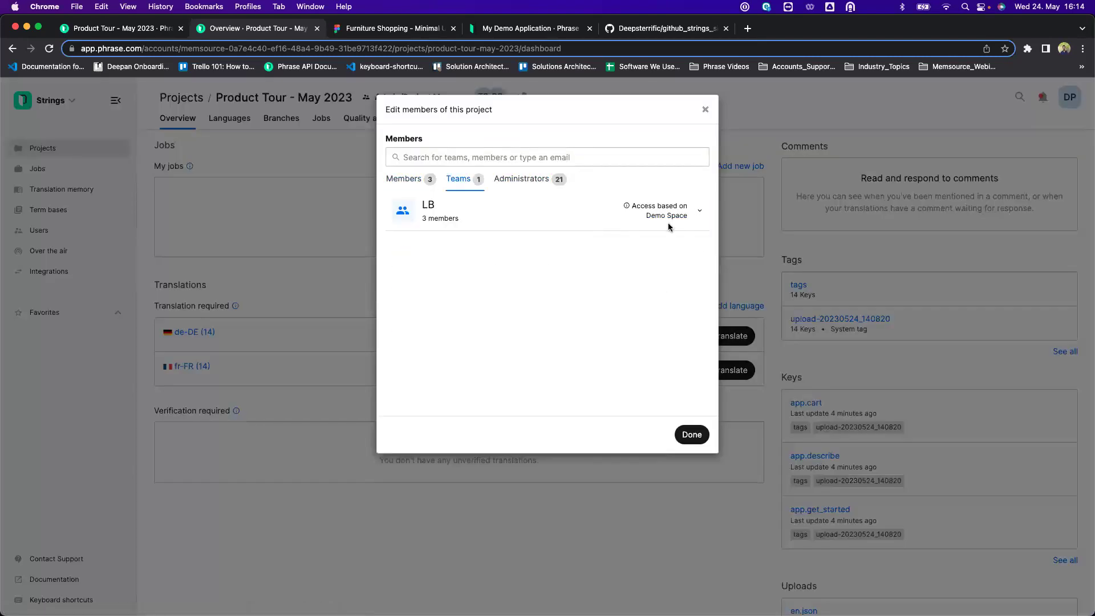
pyautogui.click(699, 212)
pyautogui.click(691, 432)
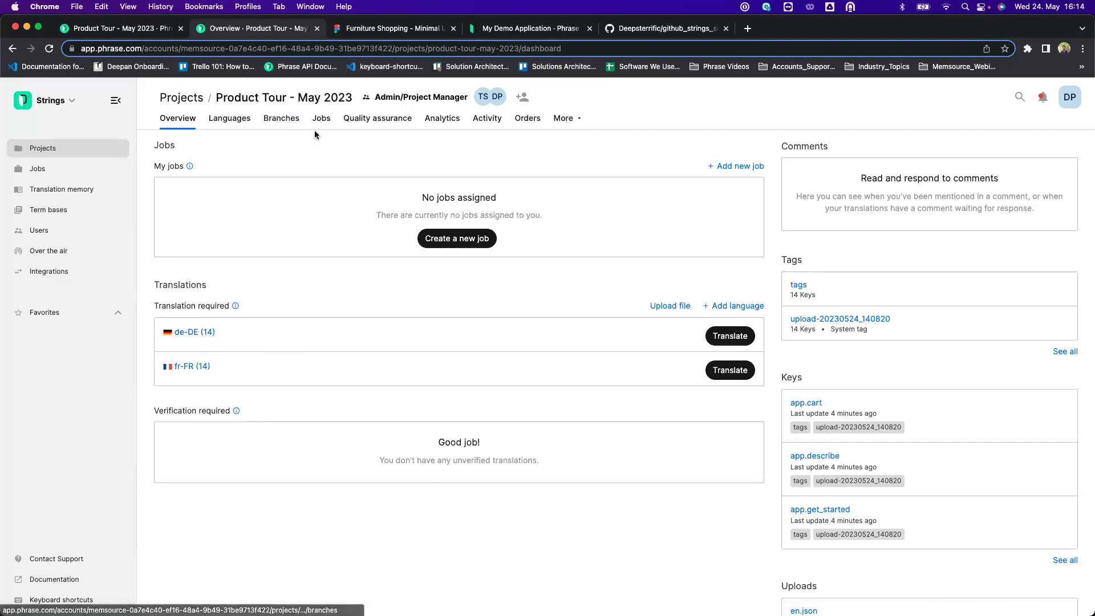
pyautogui.click(326, 122)
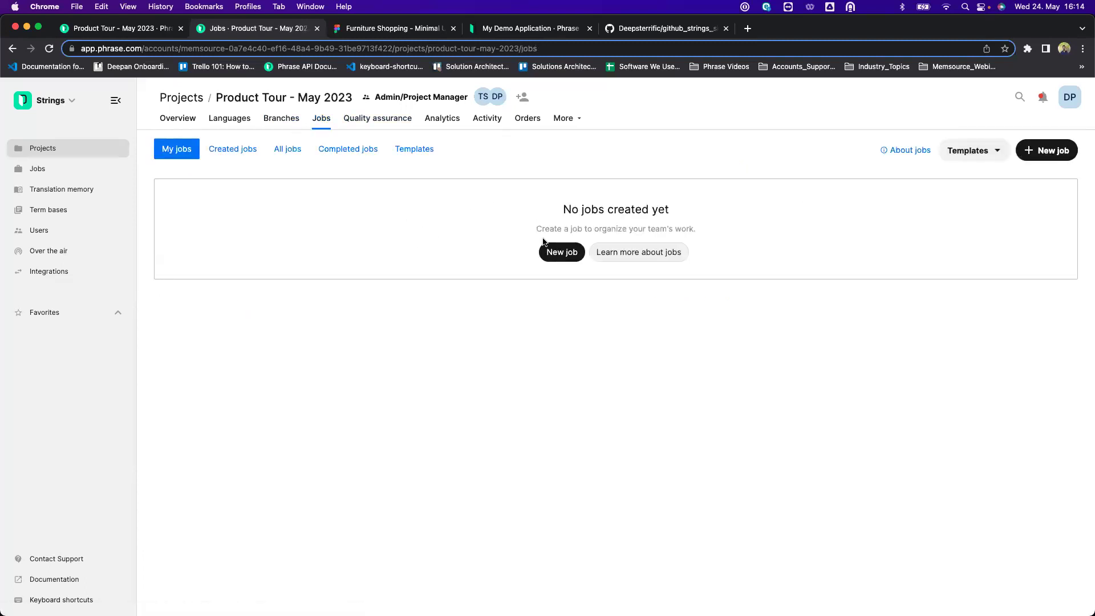
# Start a new job with all 14 keys and every project language except en-US.
pyautogui.click(562, 251)
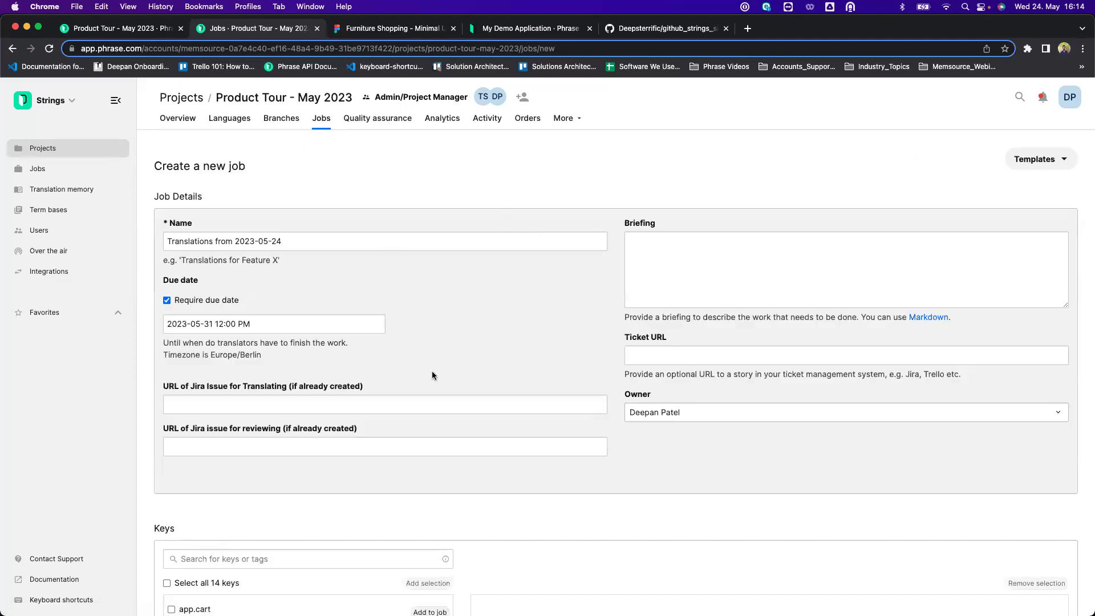
pyautogui.scroll(-5, 433, 370)
pyautogui.scroll(-1, 432, 371)
pyautogui.click(166, 336)
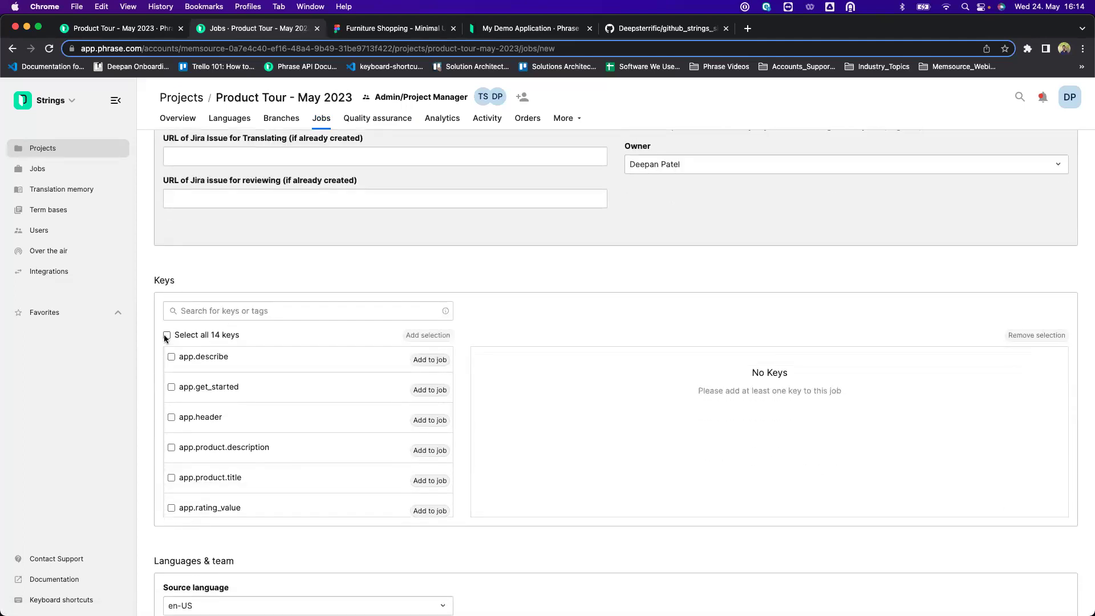
pyautogui.click(428, 335)
pyautogui.click(475, 335)
pyautogui.scroll(-4, 627, 339)
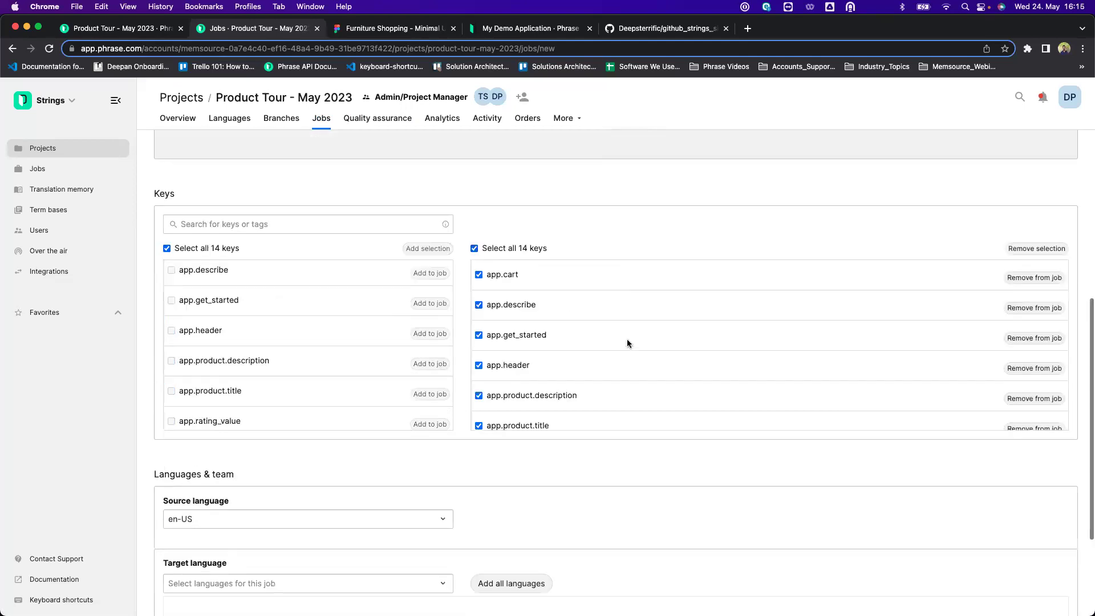
pyautogui.click(522, 432)
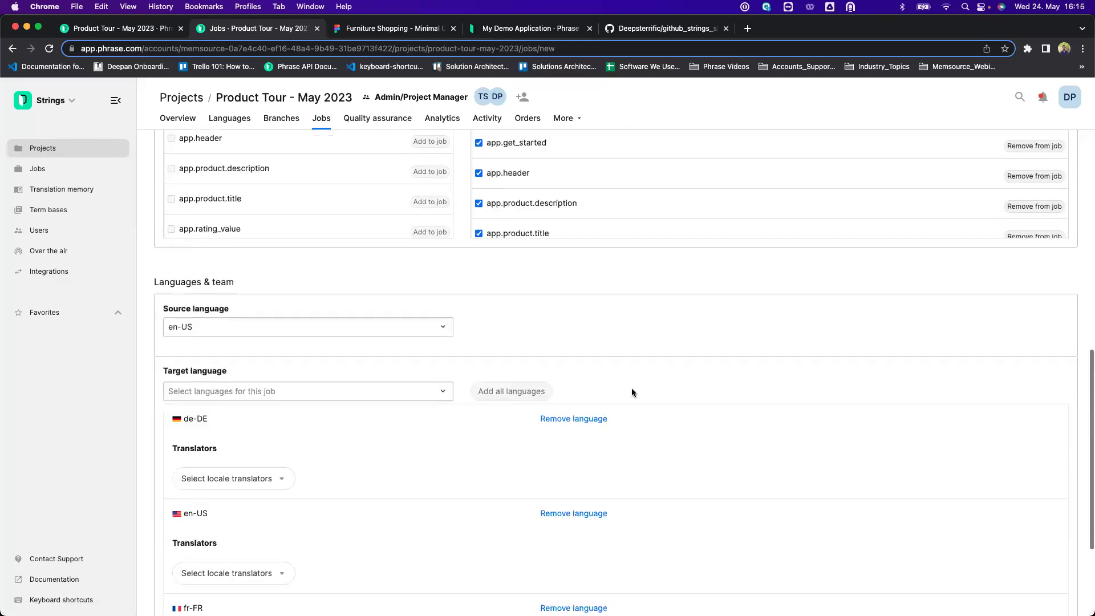
pyautogui.scroll(-3, 631, 388)
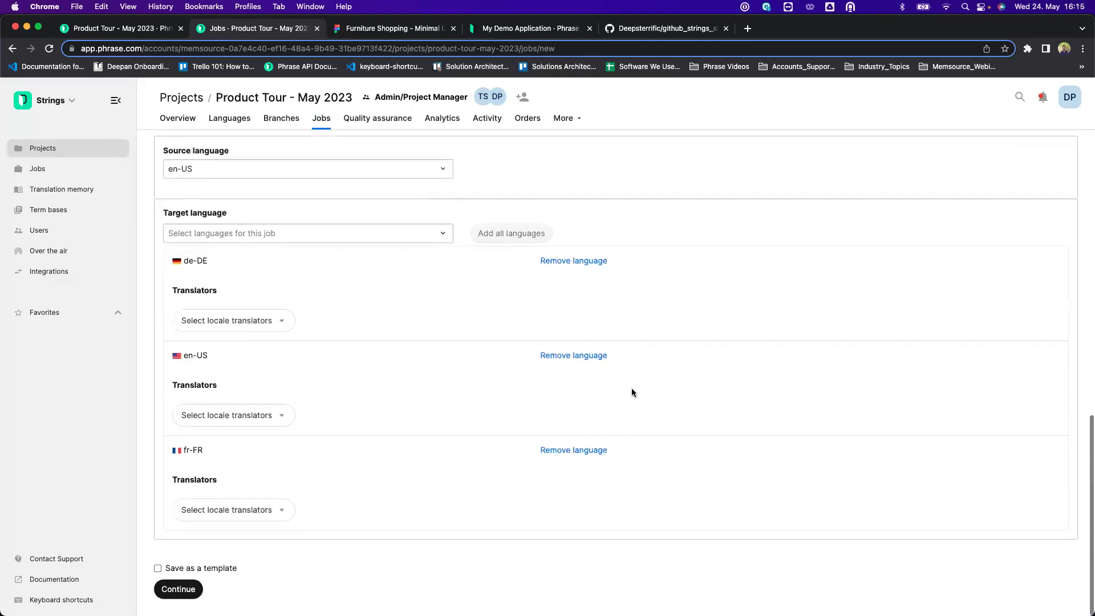
pyautogui.click(566, 362)
# Assign a translator to each of the de-DE and fr-FR target languages.
pyautogui.click(273, 417)
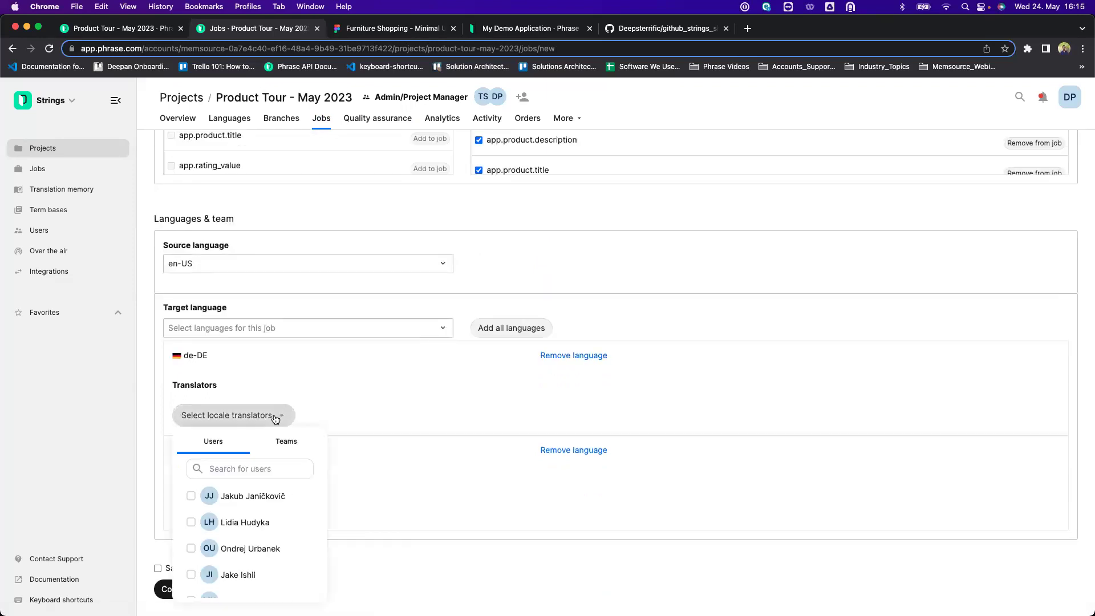
pyautogui.scroll(-10, 270, 521)
pyautogui.scroll(-1, 270, 525)
pyautogui.click(191, 556)
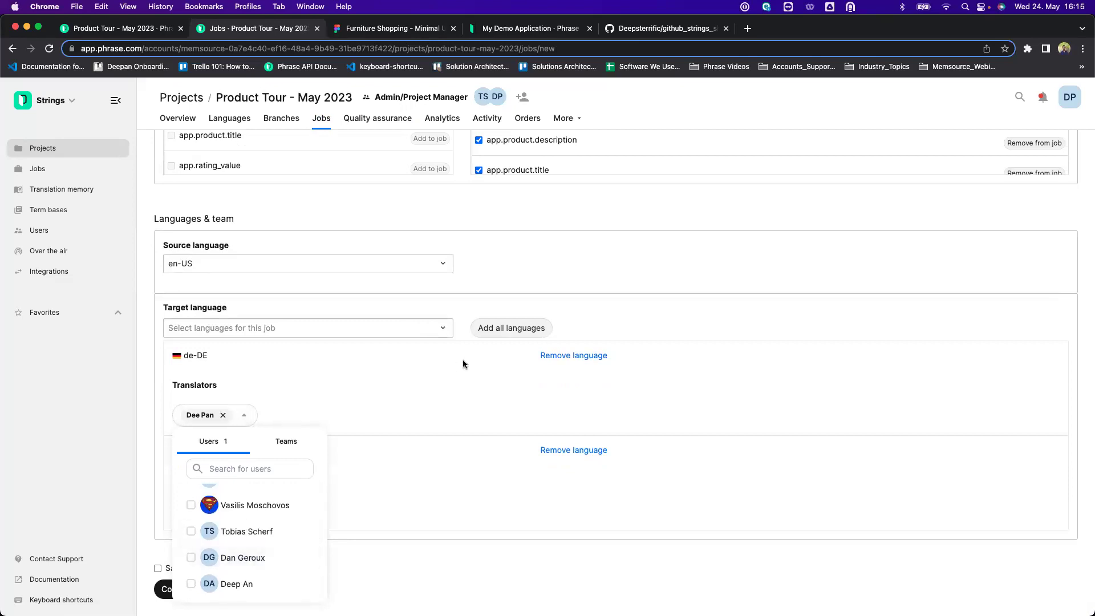
pyautogui.click(463, 363)
pyautogui.click(252, 516)
pyautogui.scroll(-5, 244, 444)
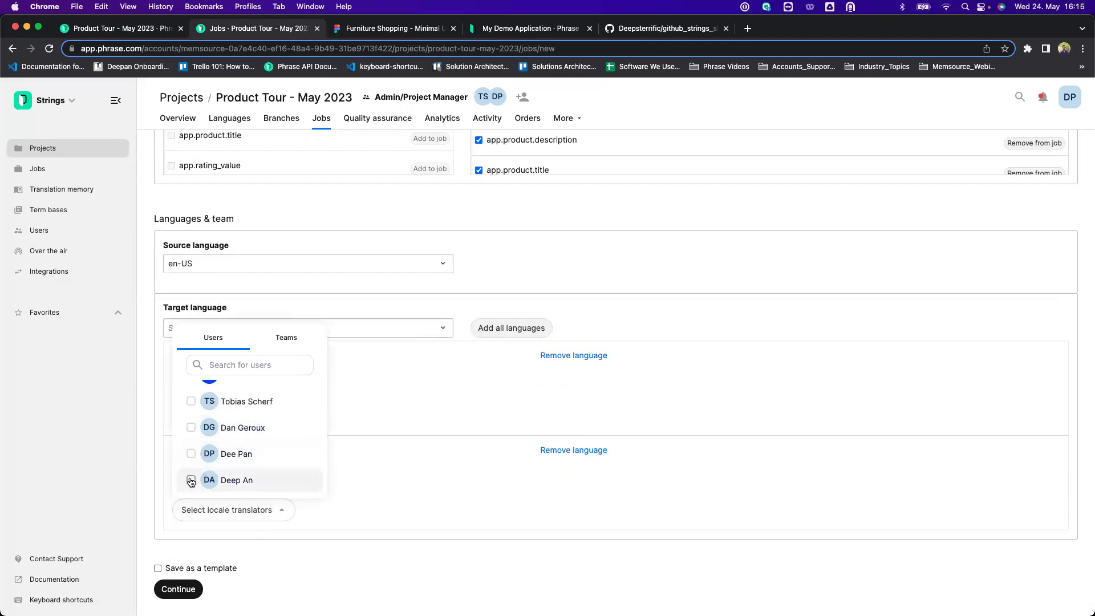
pyautogui.click(191, 481)
pyautogui.click(477, 411)
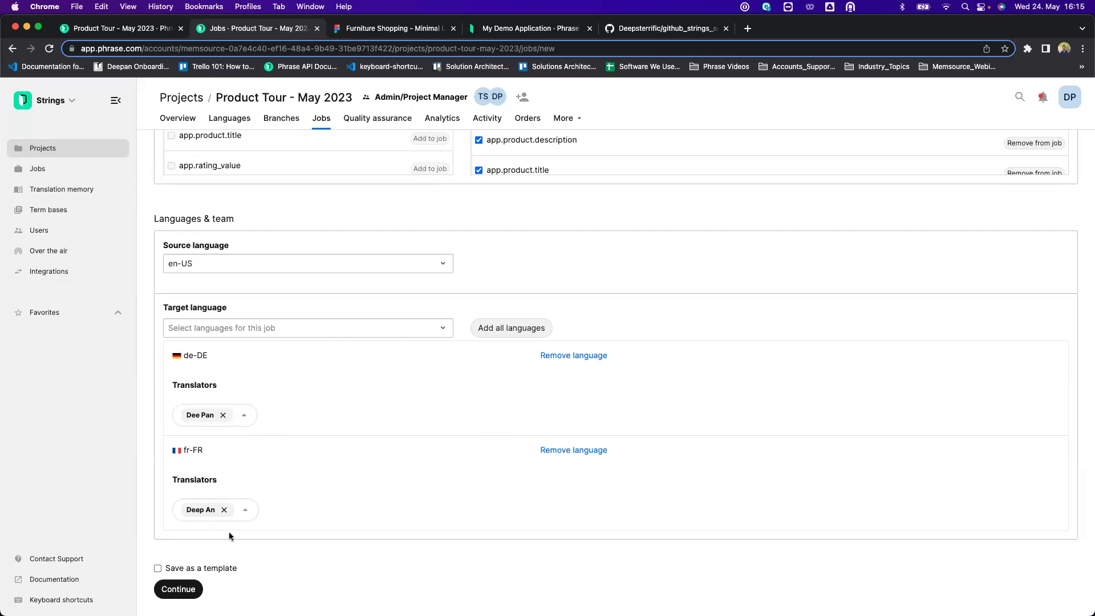
# Save the job setup as a project-based template named 'Product Tour Template'.
pyautogui.click(163, 567)
pyautogui.scroll(-3, 396, 534)
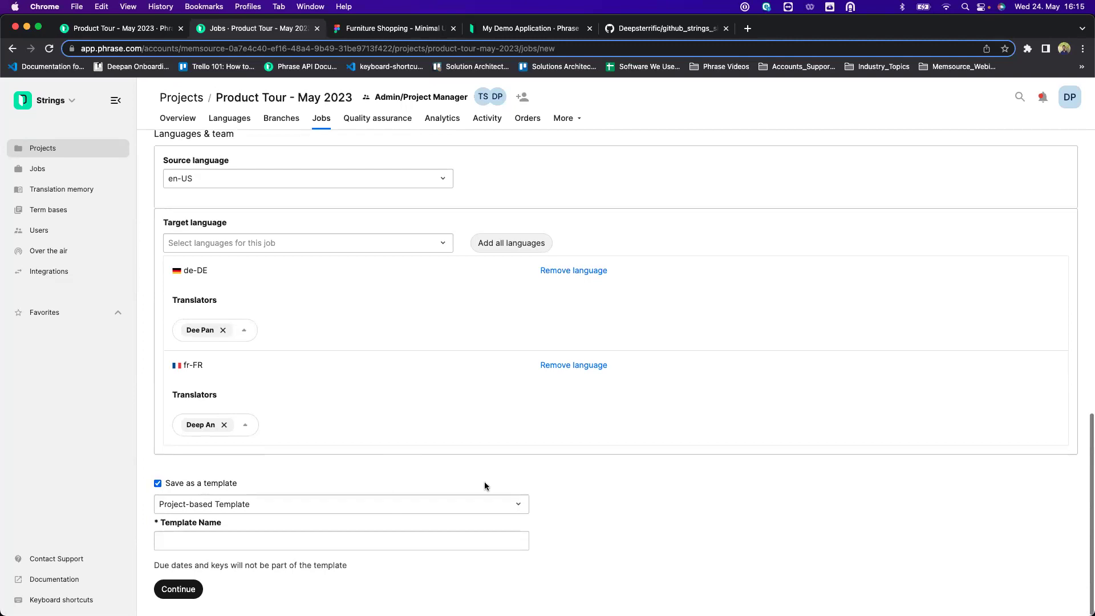
pyautogui.click(452, 501)
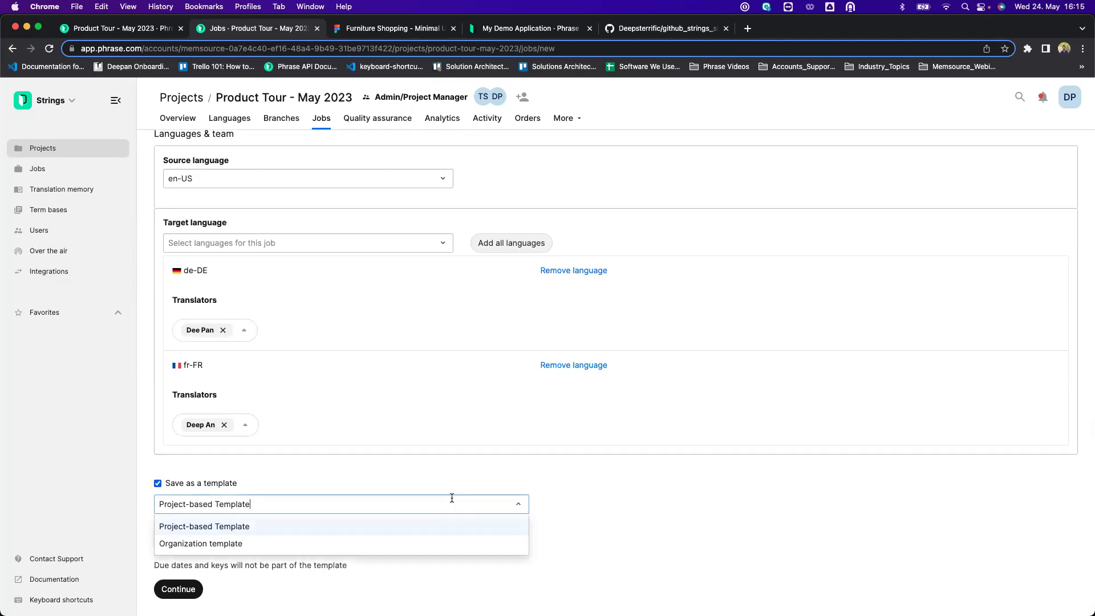
pyautogui.click(404, 527)
pyautogui.click(361, 540)
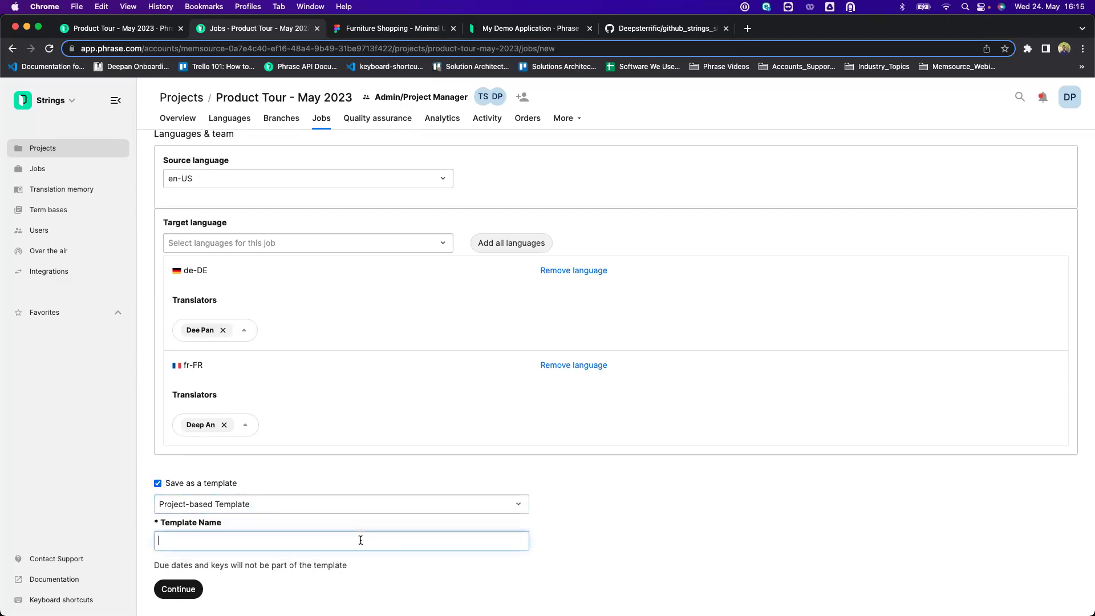
pyautogui.write('Product Tour Template')
pyautogui.scroll(1, 713, 442)
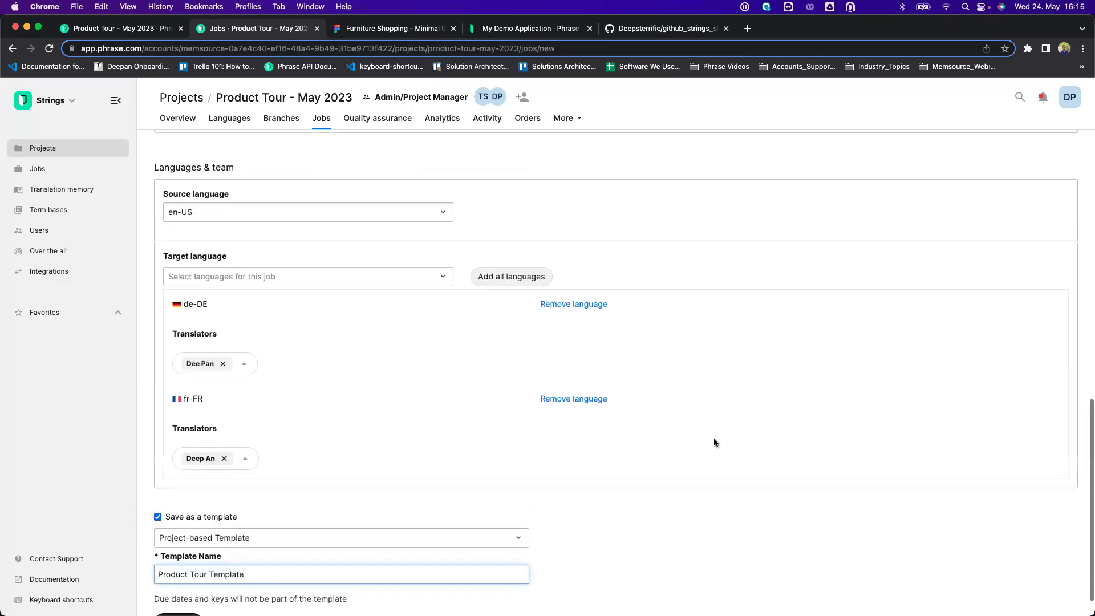
pyautogui.scroll(15, 714, 439)
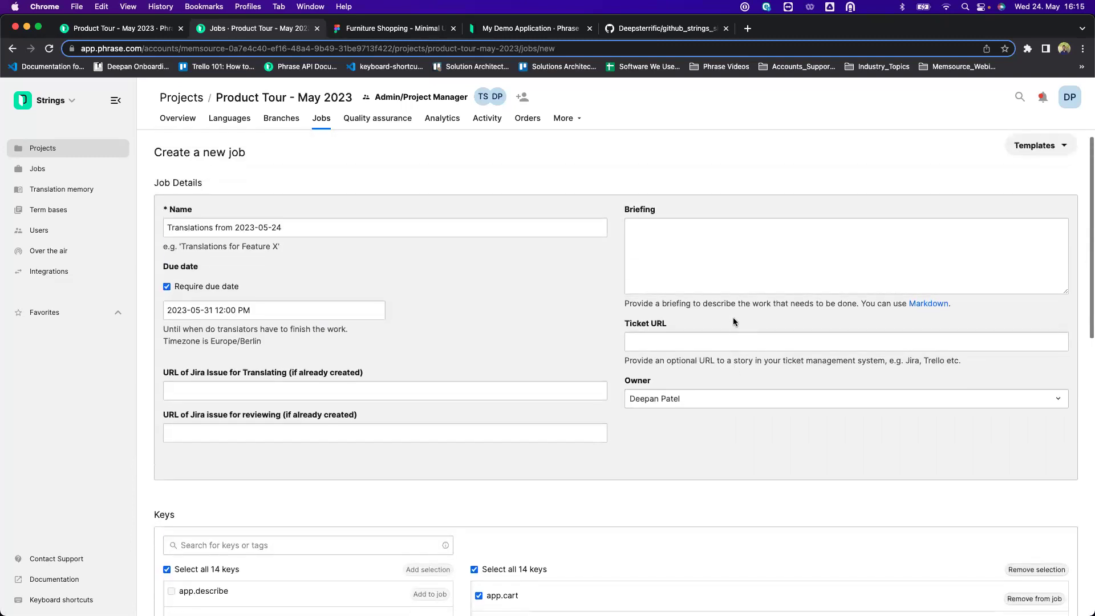
pyautogui.scroll(1, 734, 317)
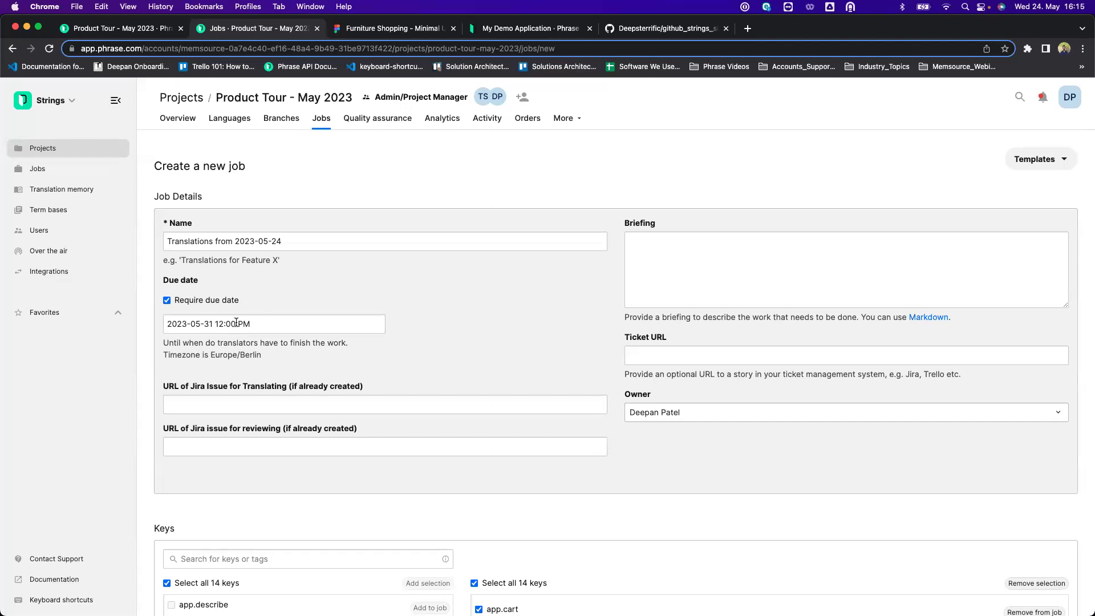
# Write the job briefing 'Please follow the term base in the project'.
pyautogui.click(660, 244)
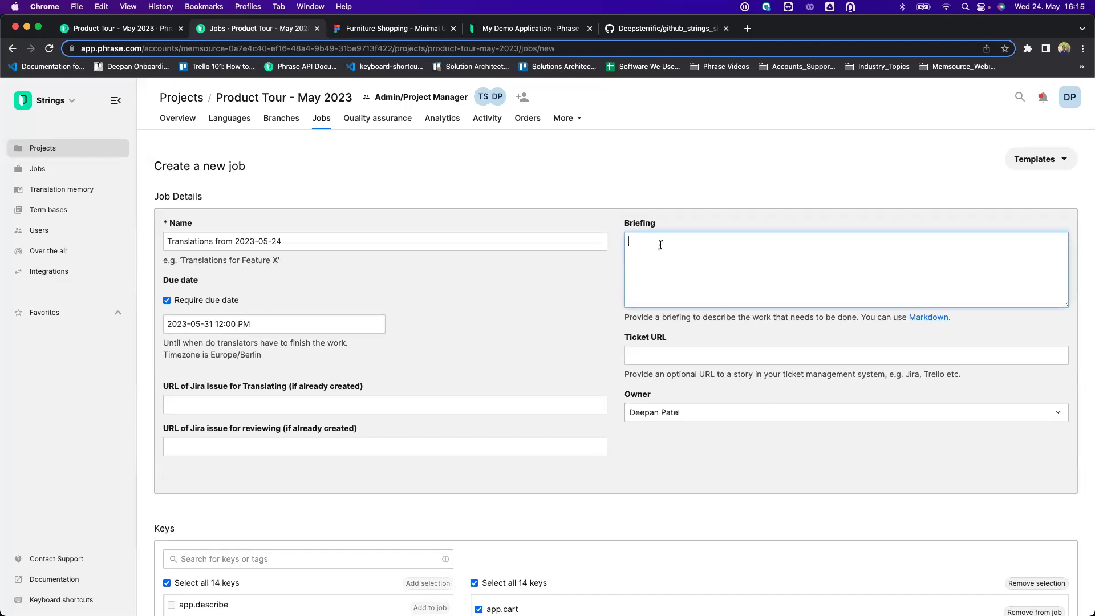
pyautogui.write('Please follow the term base in the project')
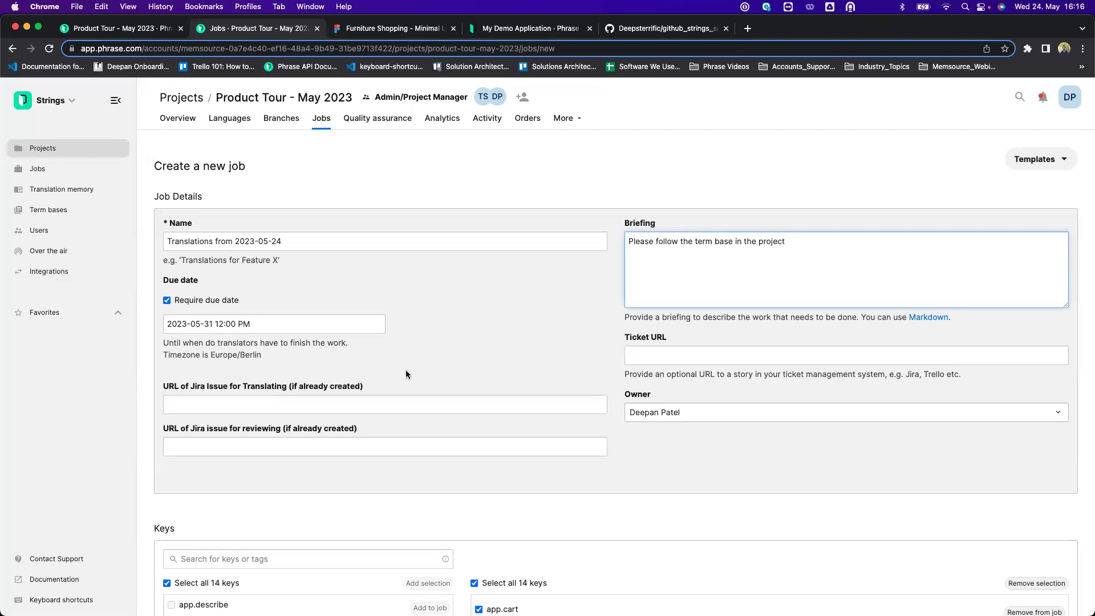
pyautogui.click(357, 403)
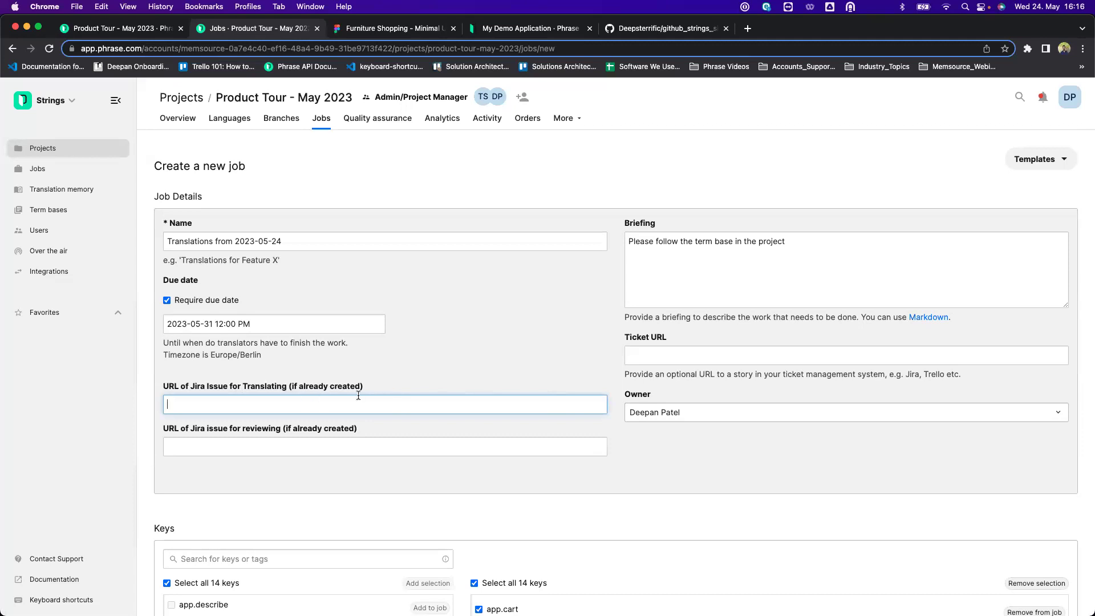
# Review the remaining job form and create the job along with its template.
pyautogui.scroll(-3, 453, 375)
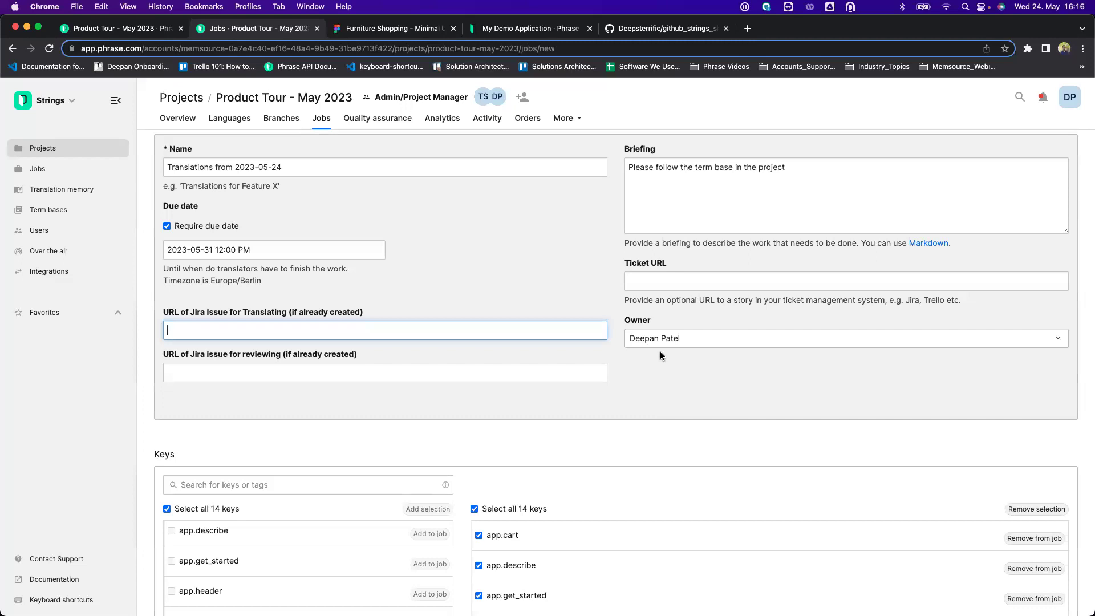
pyautogui.scroll(-4, 660, 353)
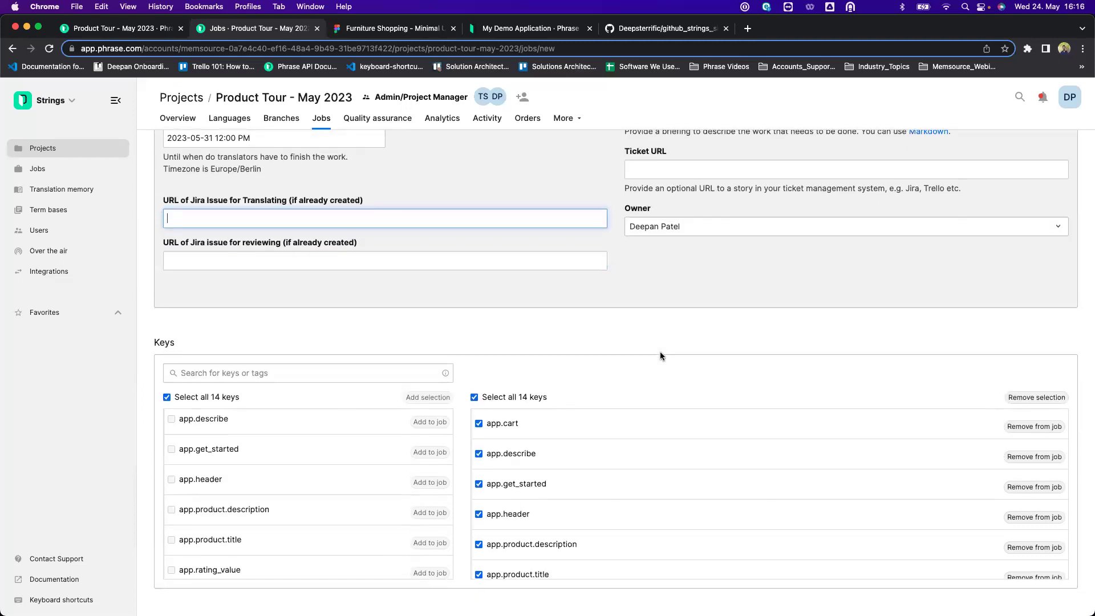
pyautogui.scroll(-4, 660, 352)
pyautogui.scroll(-3, 659, 351)
pyautogui.scroll(-3, 713, 216)
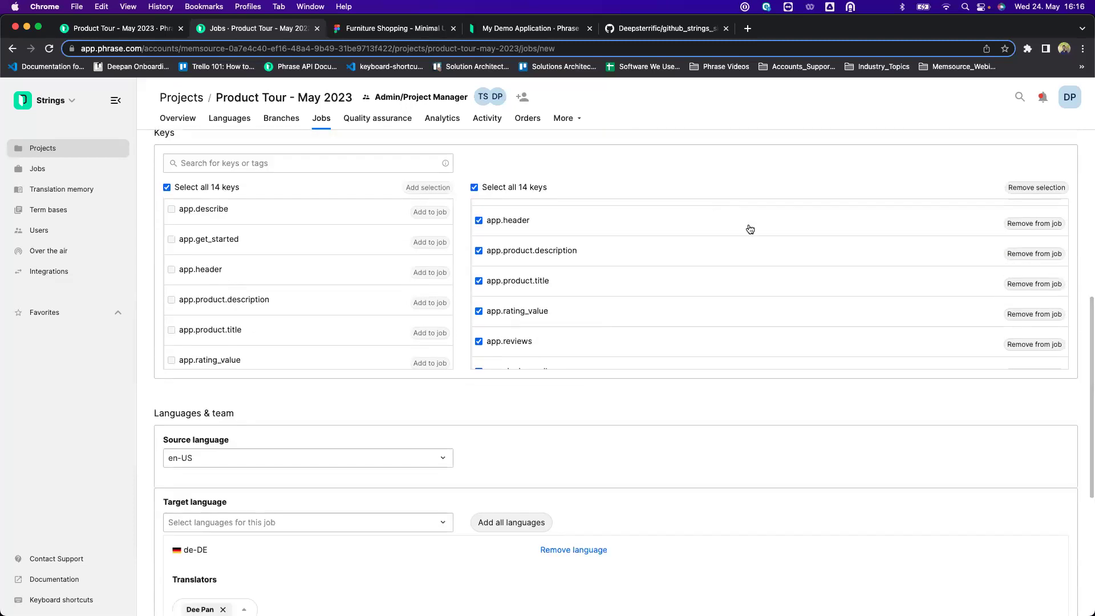
pyautogui.scroll(-4, 746, 345)
pyautogui.scroll(-10, 747, 345)
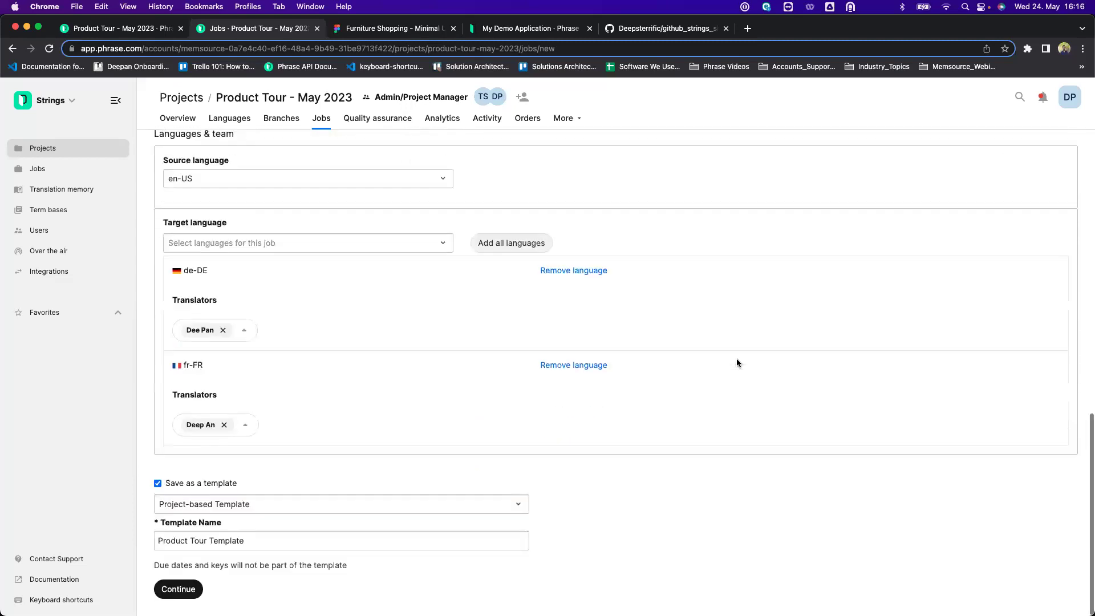
pyautogui.click(197, 590)
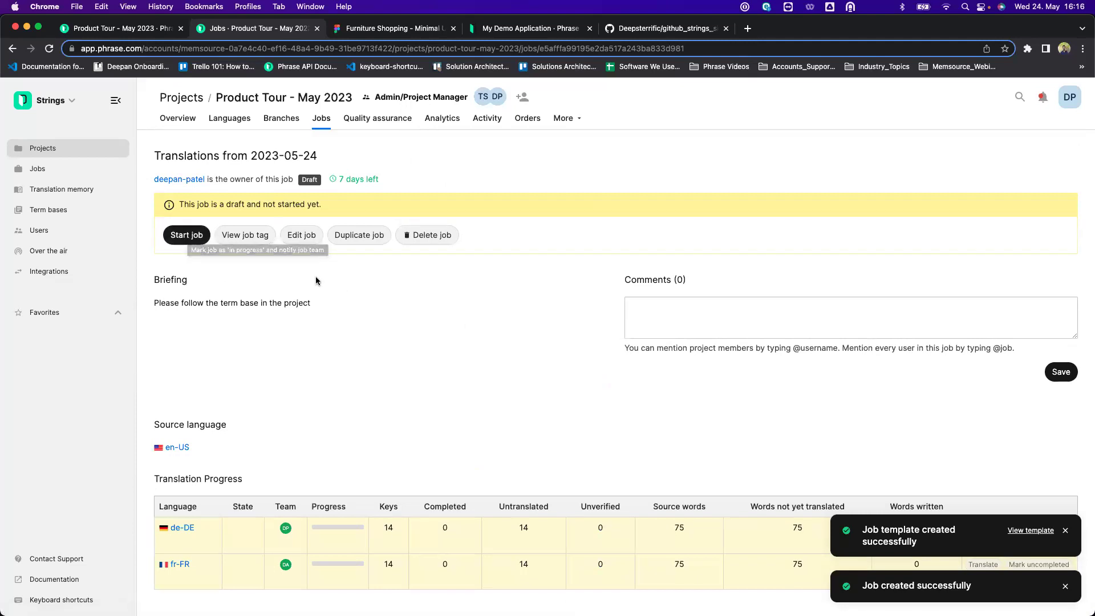
# Start the Translations from 2023-05-24 job and open its de-DE keys in the editor.
pyautogui.click(190, 236)
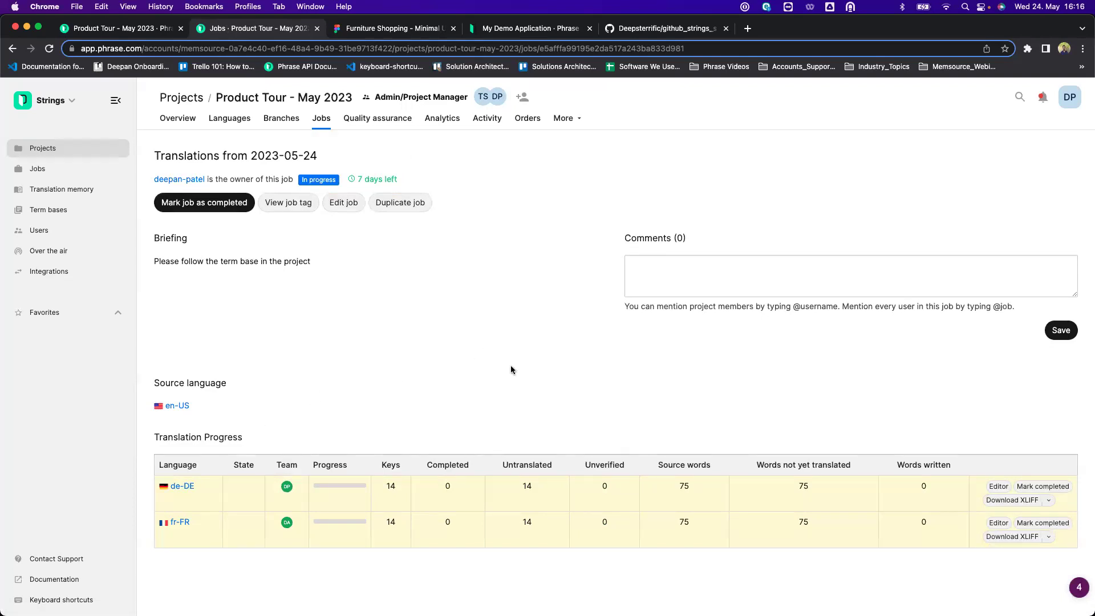
pyautogui.click(188, 490)
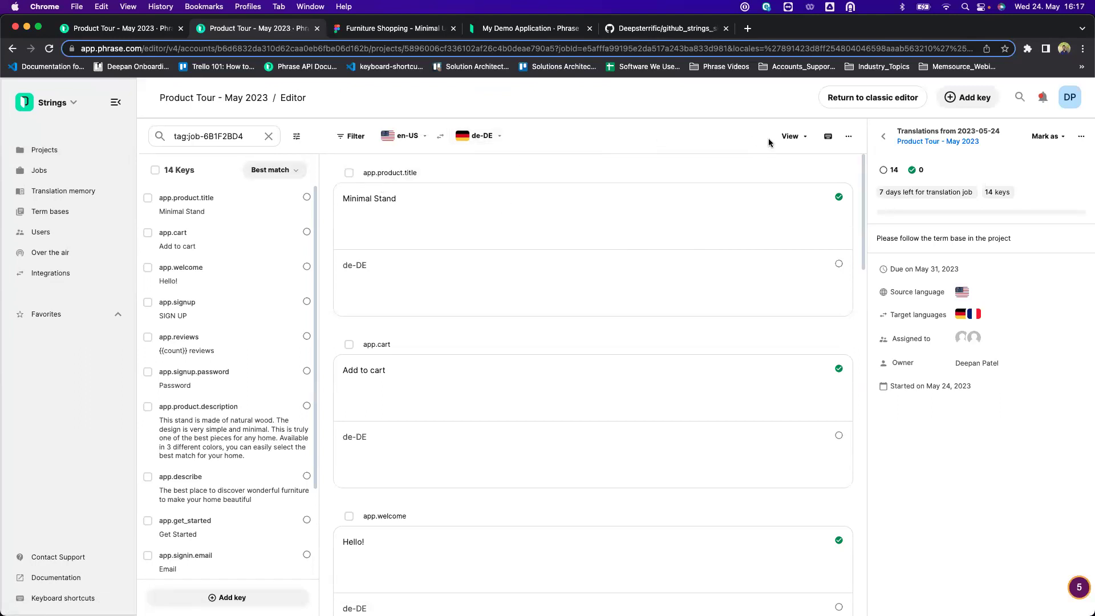
# Try the editor's dark theme, then return to the light theme.
pyautogui.click(799, 143)
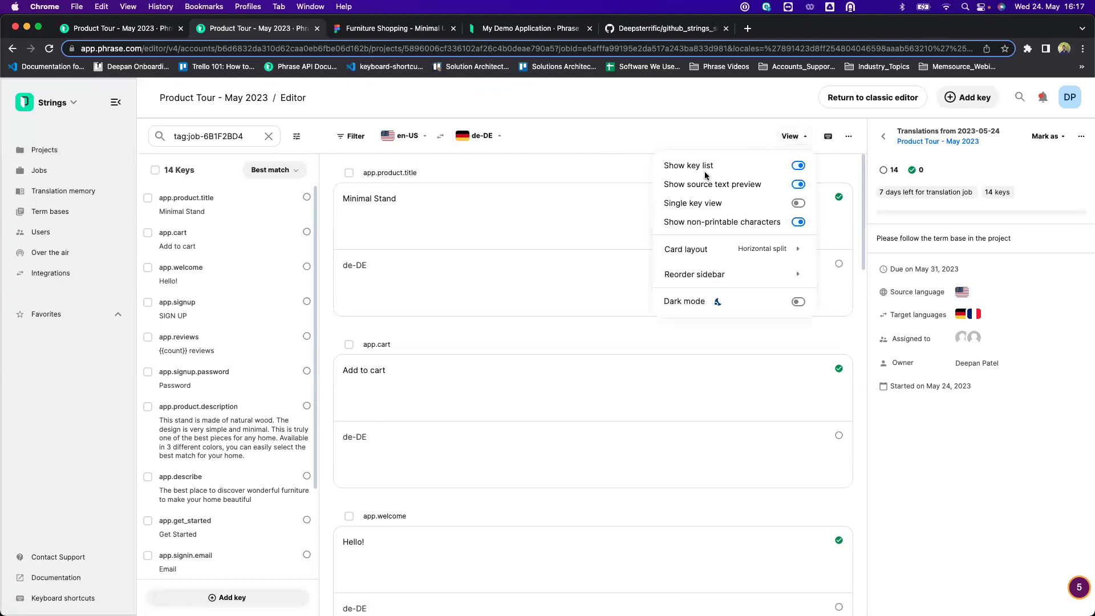
pyautogui.click(798, 301)
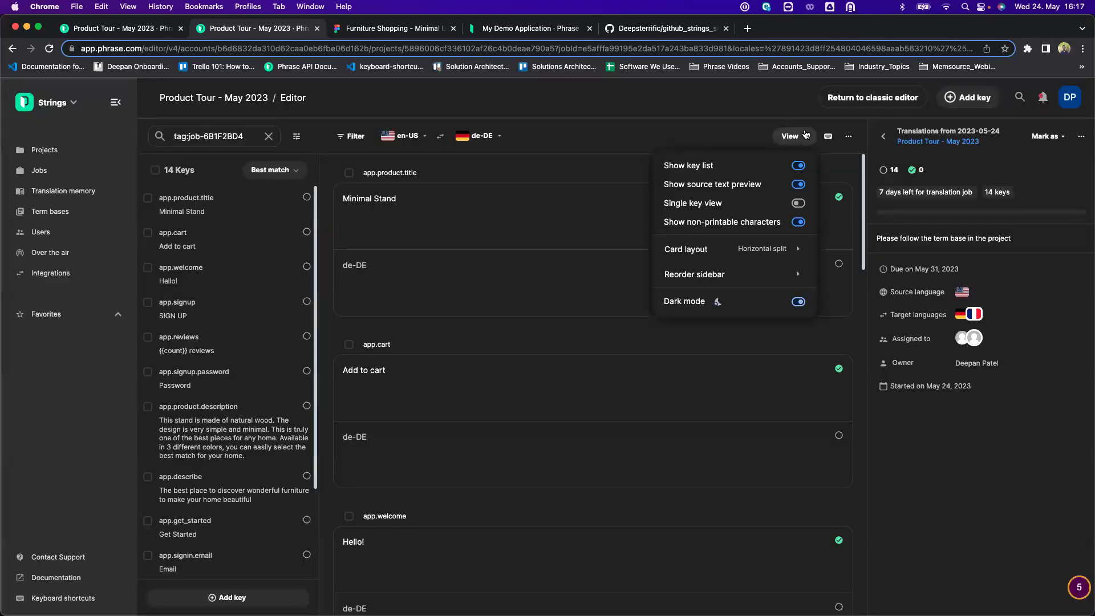
pyautogui.click(799, 304)
# Reorder the sidebar: References above Suggestions, Activity below Key description; then view app.cart in German.
pyautogui.moveTo(782, 252)
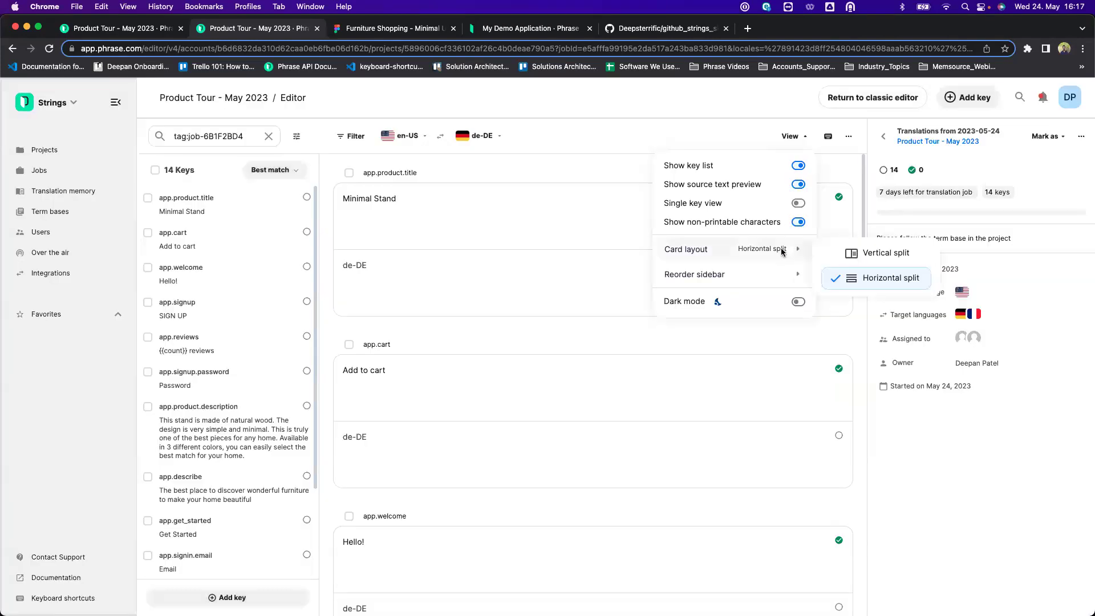
pyautogui.click(749, 277)
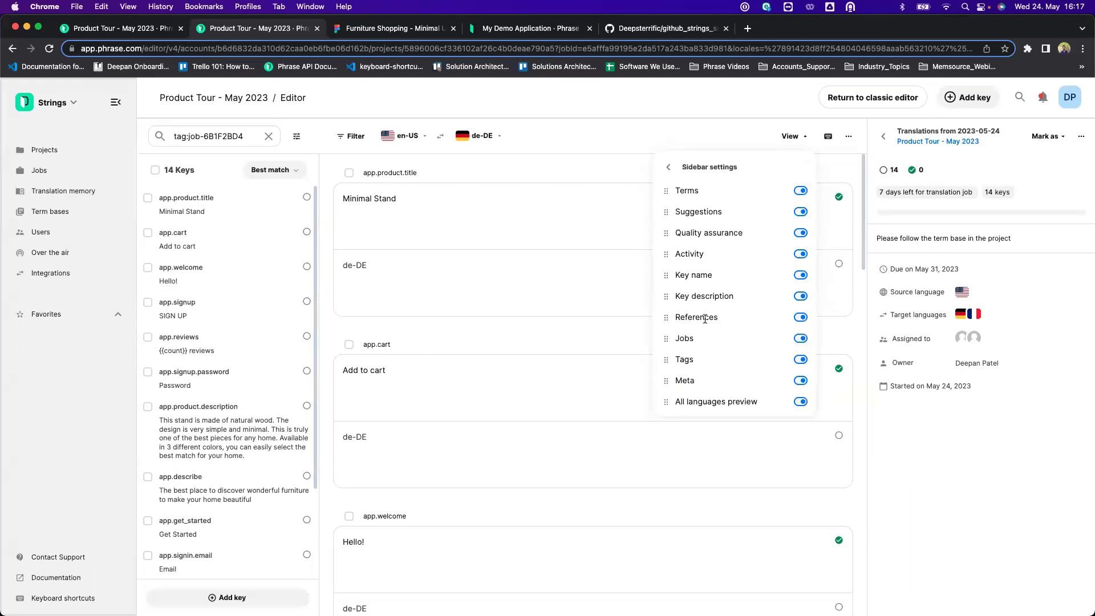
pyautogui.moveTo(665, 319); pyautogui.dragTo(667, 212)
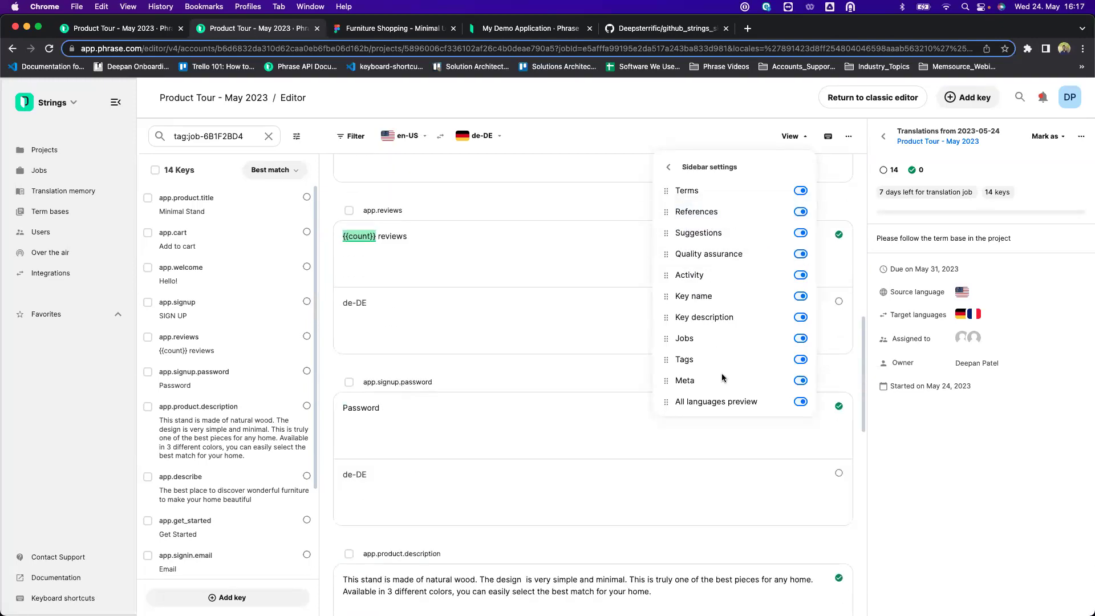
pyautogui.moveTo(665, 275); pyautogui.dragTo(681, 333)
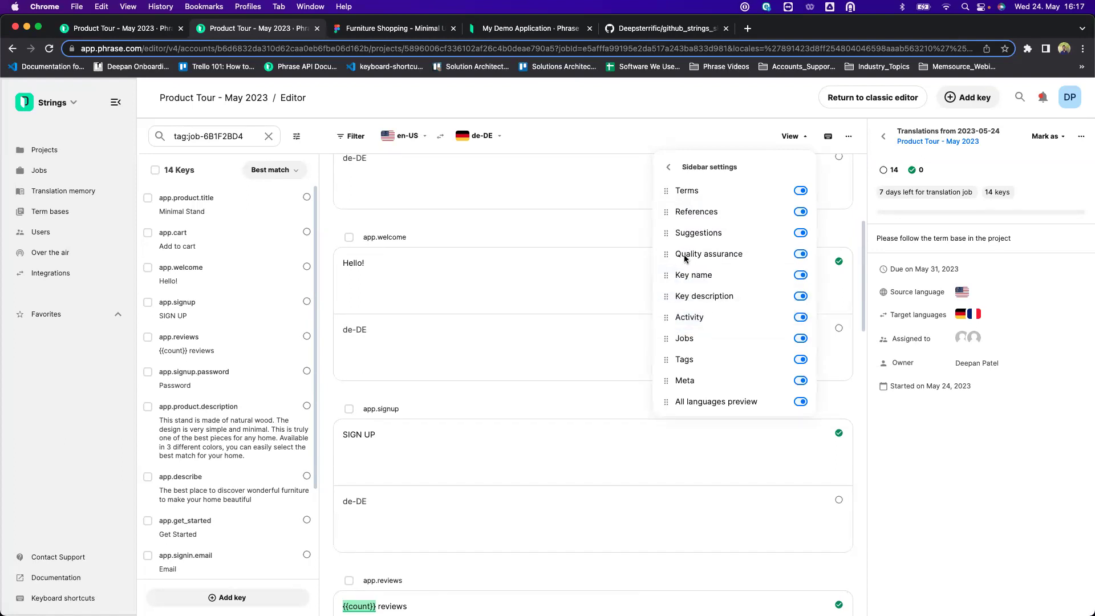
pyautogui.click(613, 176)
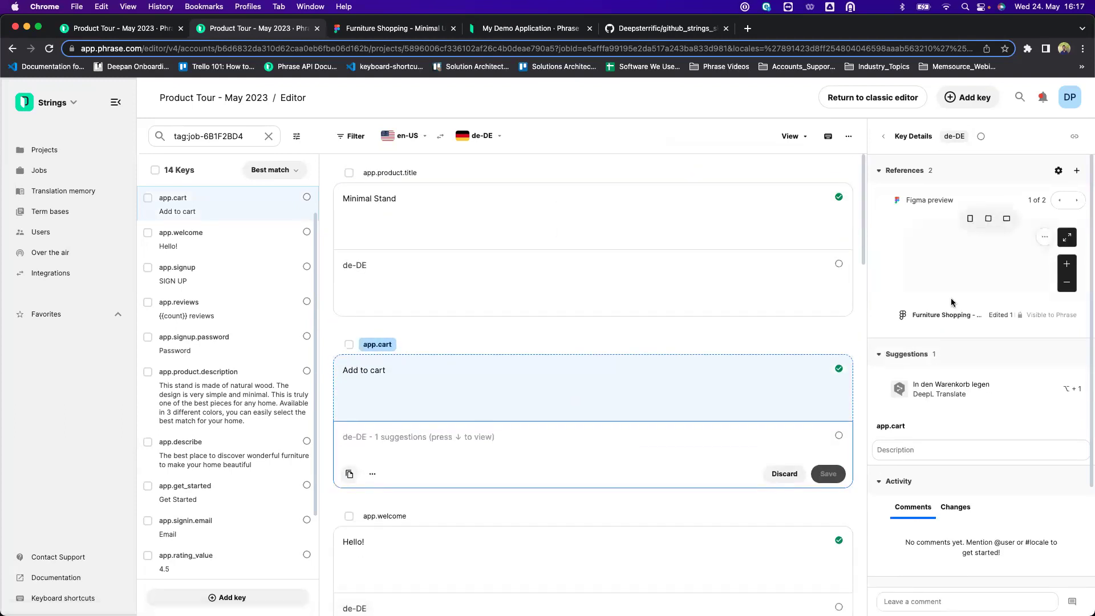
# Add fr-FR alongside de-DE as target languages shown in the editor.
pyautogui.scroll(-3, 951, 299)
pyautogui.scroll(3, 951, 299)
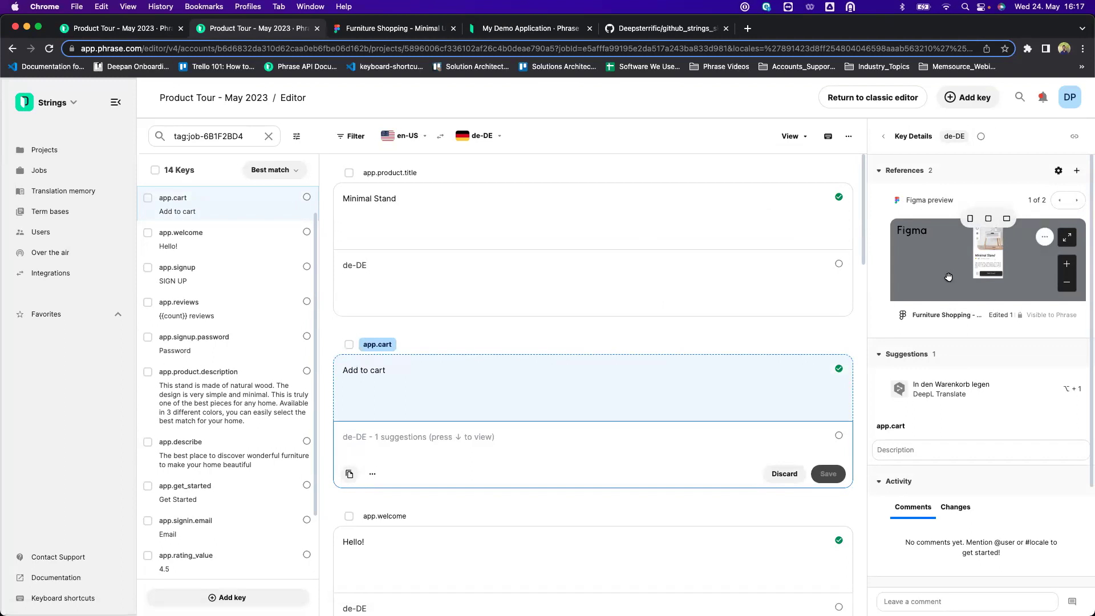
pyautogui.click(448, 268)
pyautogui.click(498, 137)
pyautogui.click(473, 237)
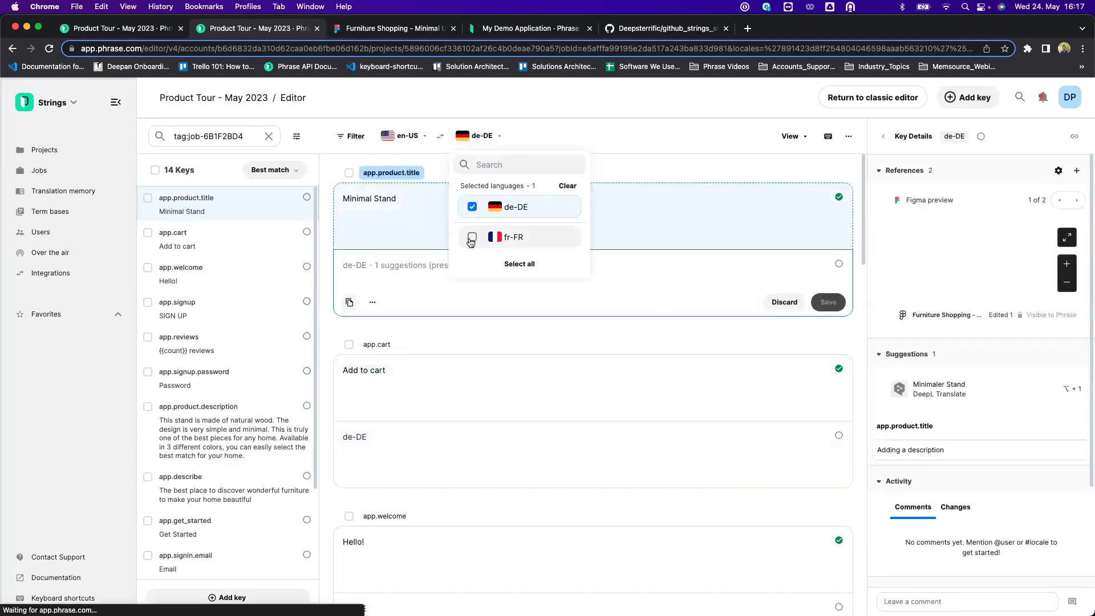
pyautogui.click(711, 135)
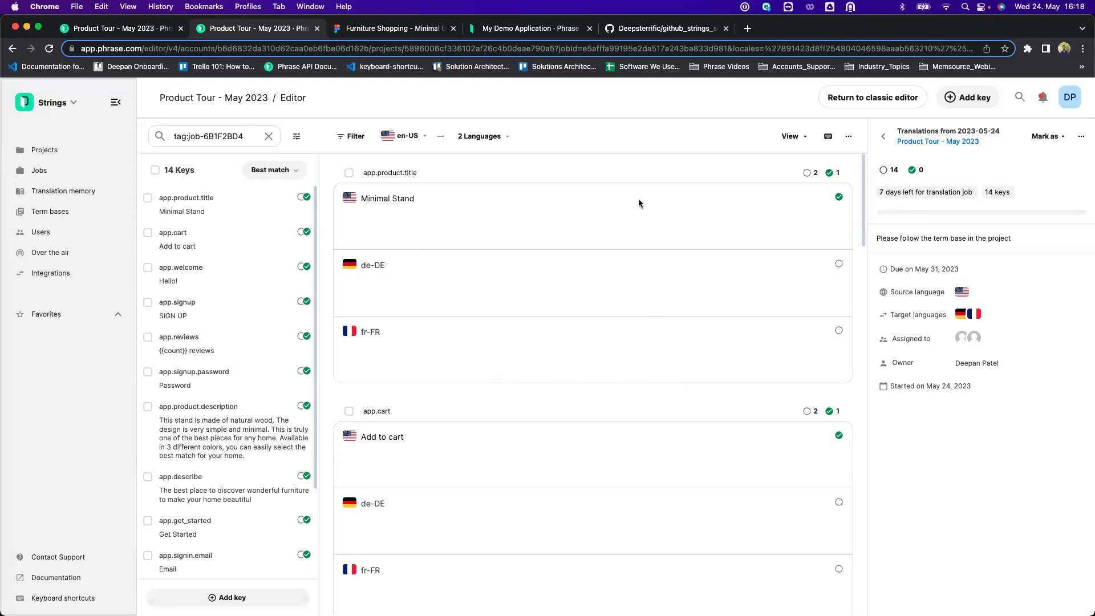
# Check app.product.title's German and French DeepL suggestions, then select all 14 keys.
pyautogui.scroll(-5, 655, 344)
pyautogui.scroll(5, 656, 343)
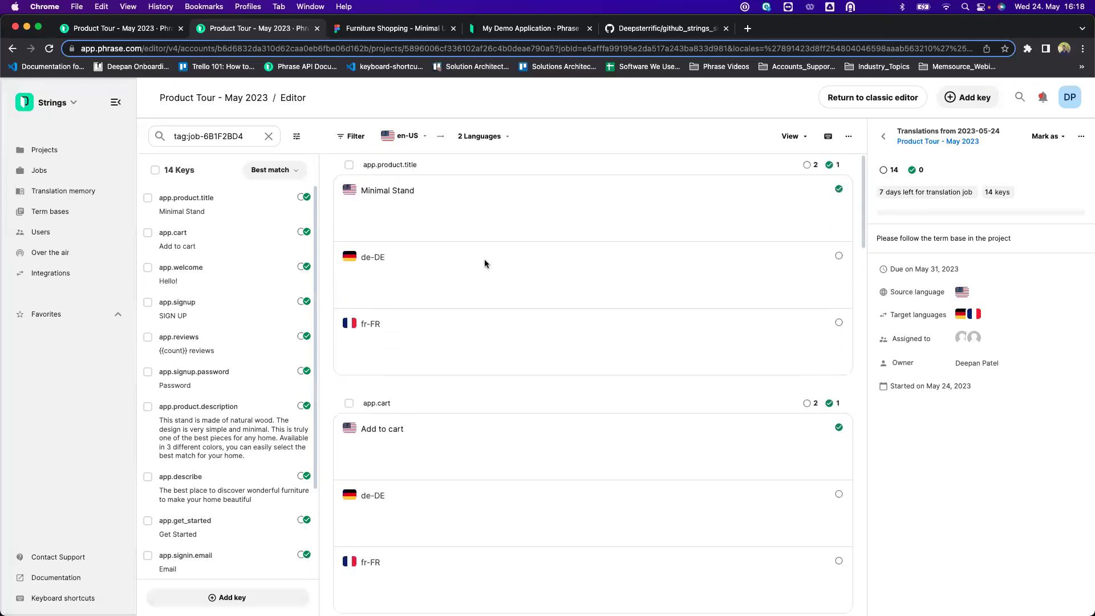
pyautogui.click(485, 263)
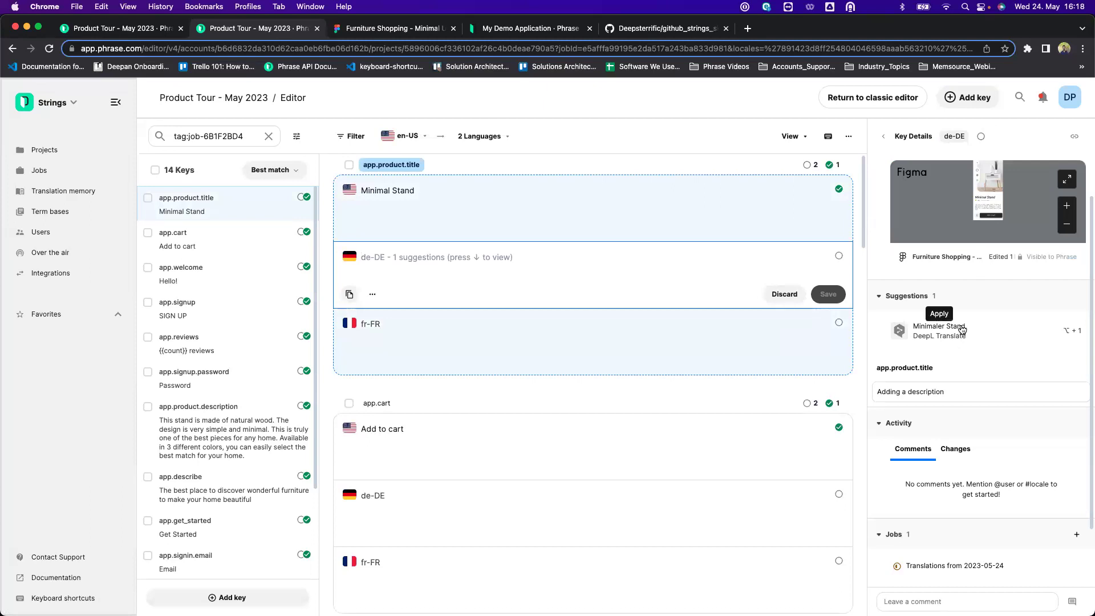
pyautogui.click(573, 331)
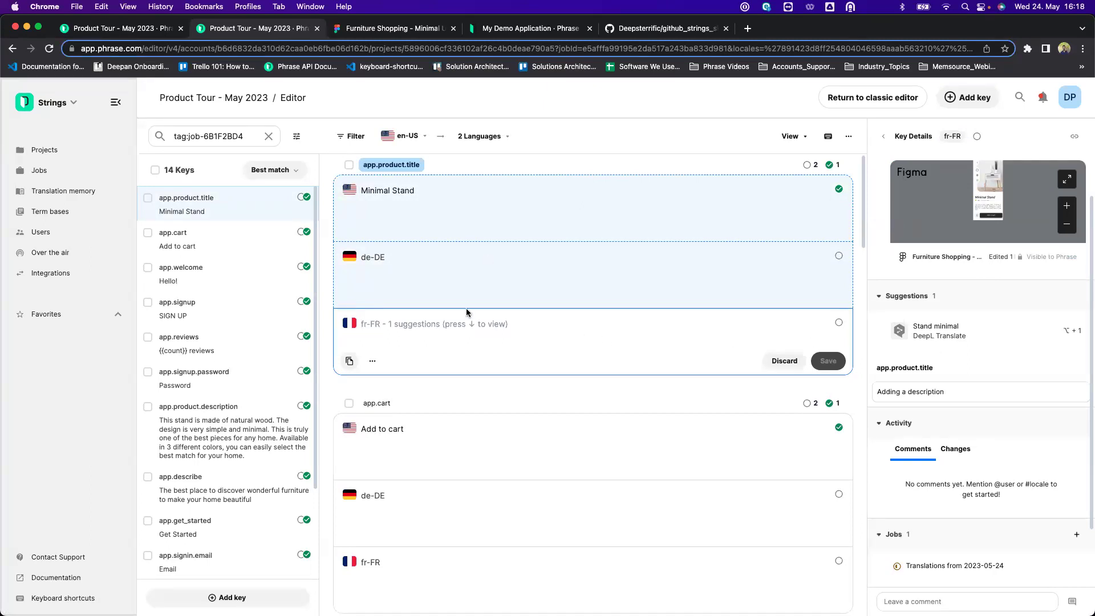
pyautogui.scroll(-2, 466, 313)
pyautogui.scroll(3, 467, 313)
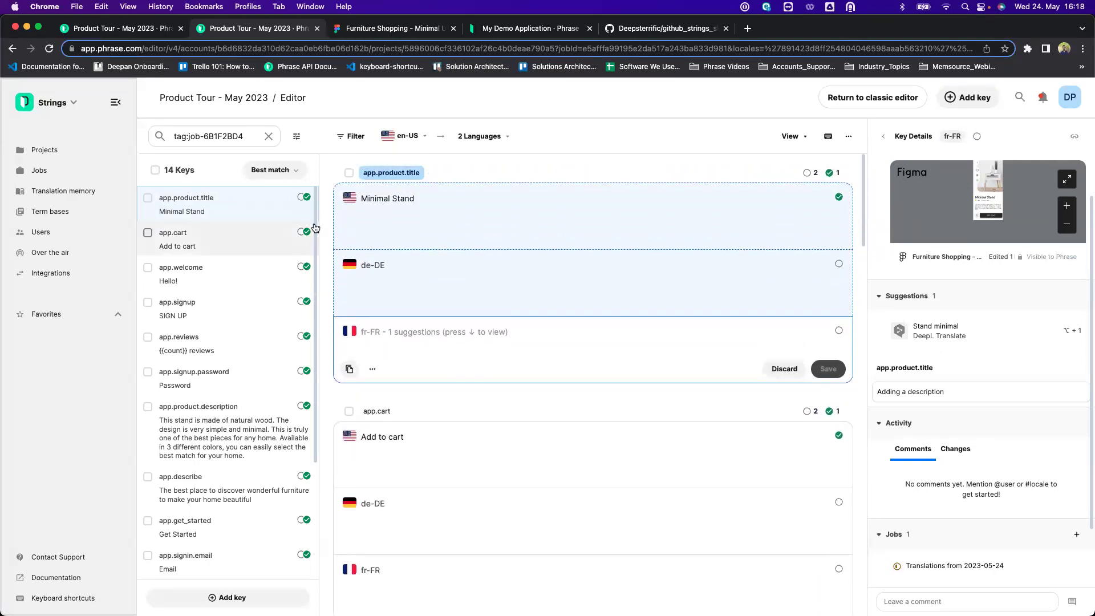
pyautogui.scroll(-2, 633, 358)
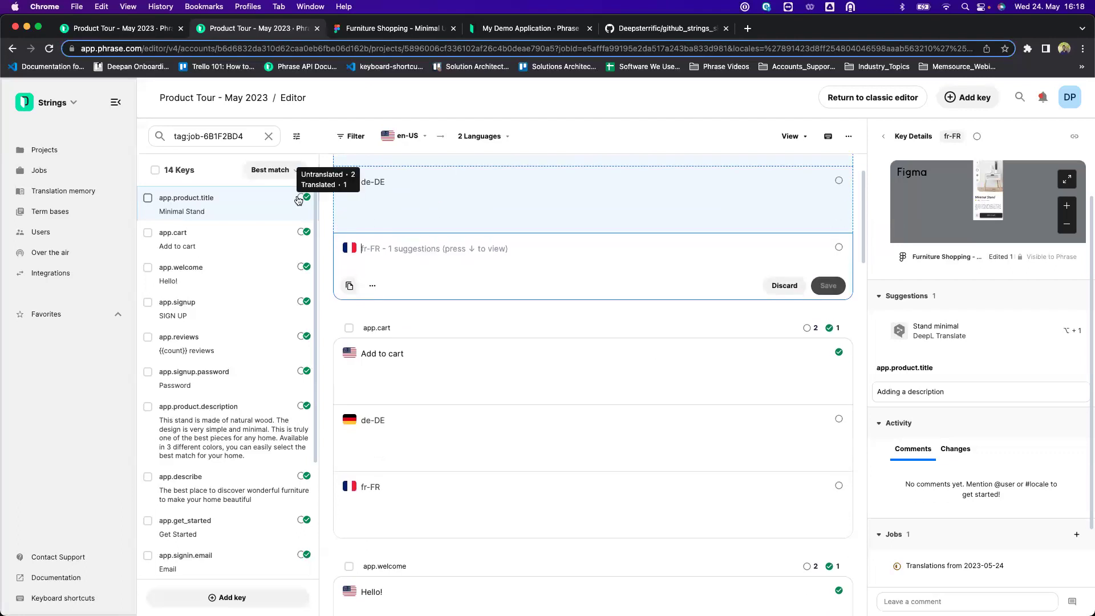
pyautogui.click(157, 171)
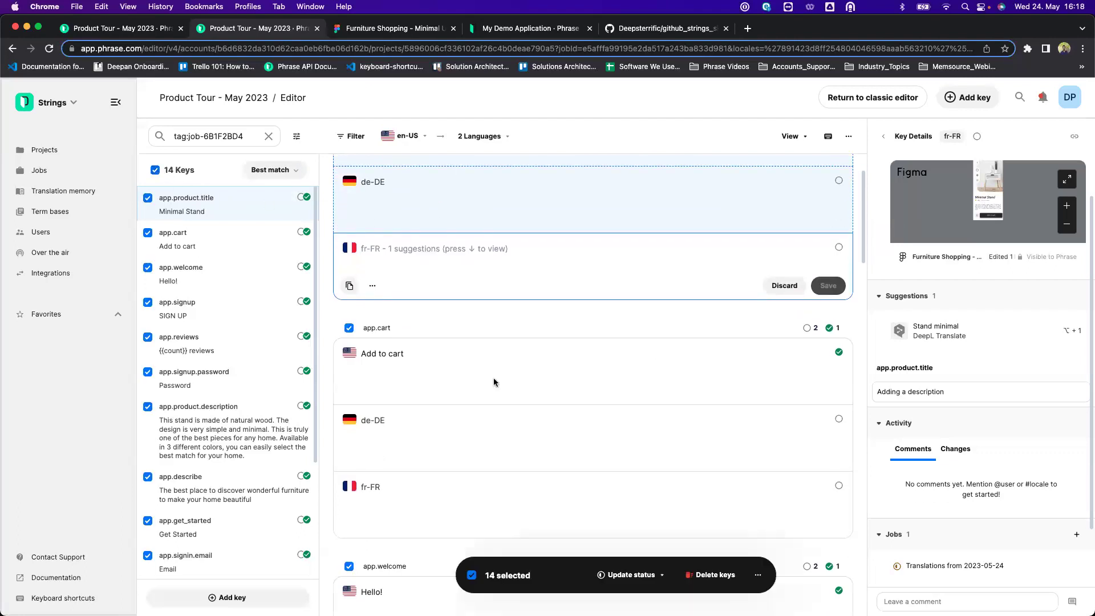
# Pre-translate the selected keys and refresh to show 'Minimaler Stand' and 'Ajouter au panier'.
pyautogui.click(758, 576)
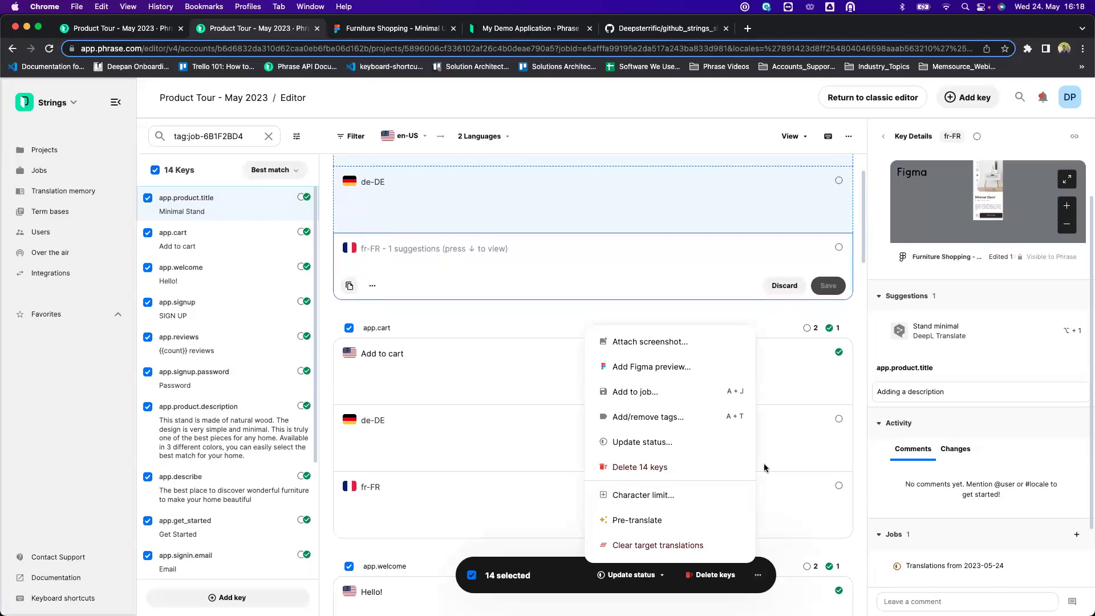
pyautogui.click(654, 519)
pyautogui.click(641, 385)
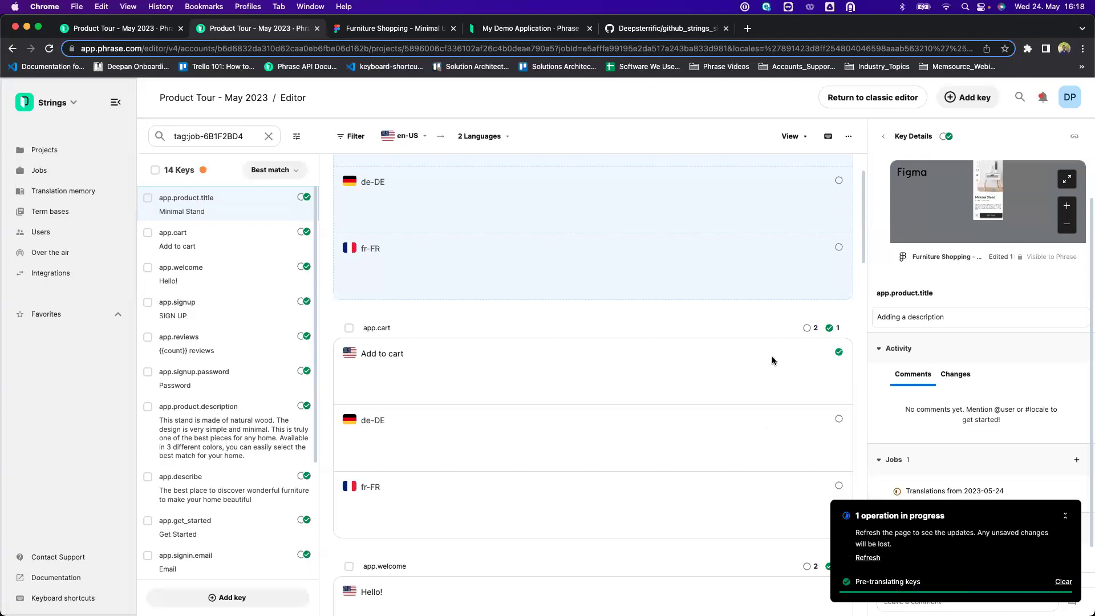
pyautogui.click(867, 557)
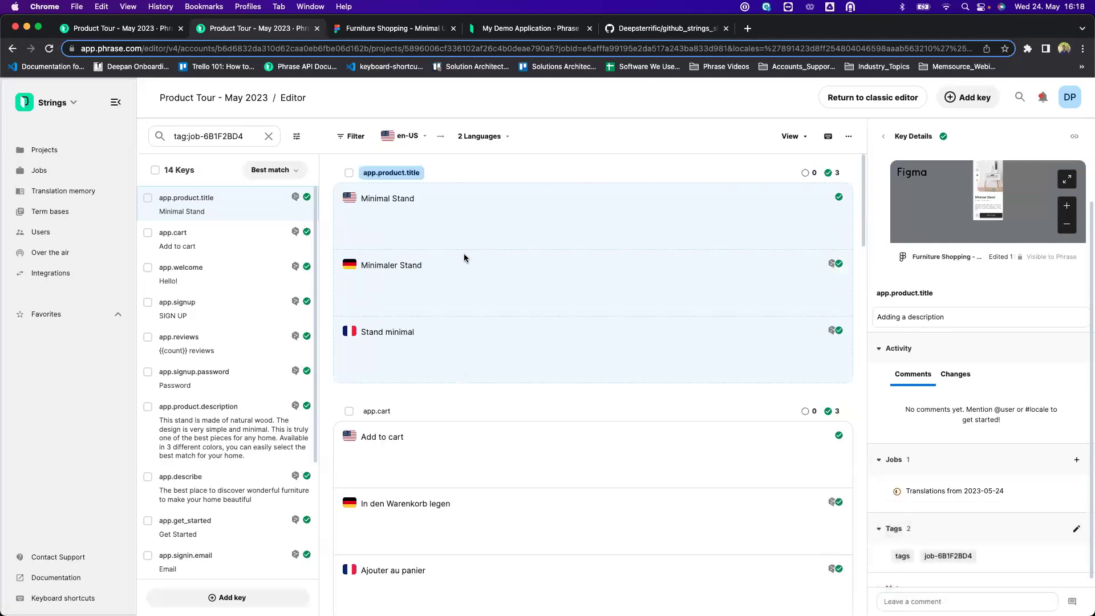
# Open the German (de-DE) translation field of the app.cart key.
pyautogui.scroll(-3, 469, 408)
pyautogui.scroll(3, 556, 279)
pyautogui.click(563, 460)
pyautogui.click(754, 517)
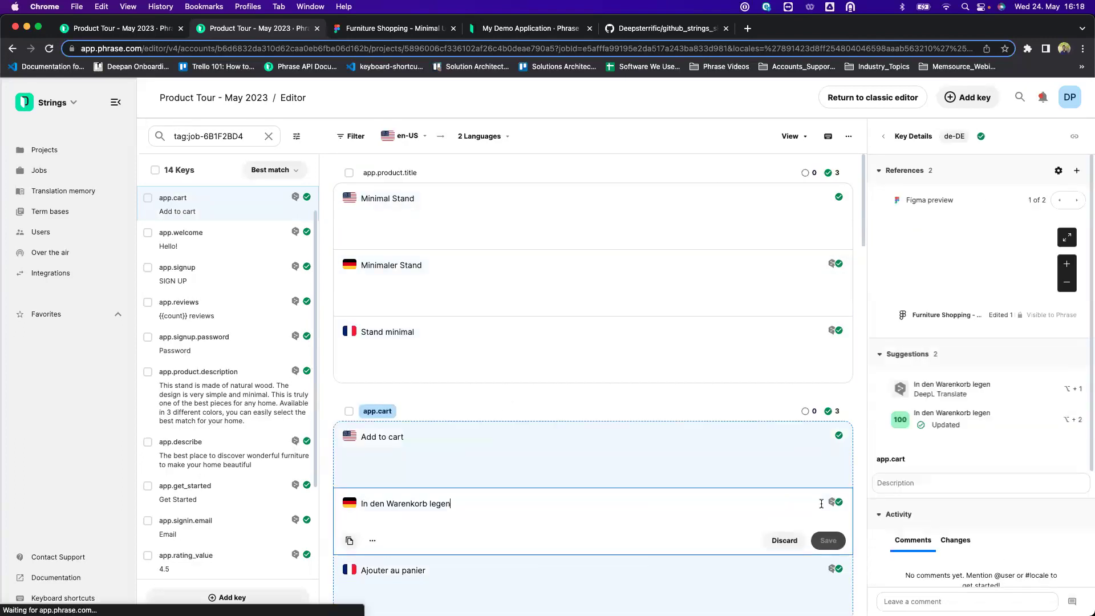
pyautogui.moveTo(833, 507)
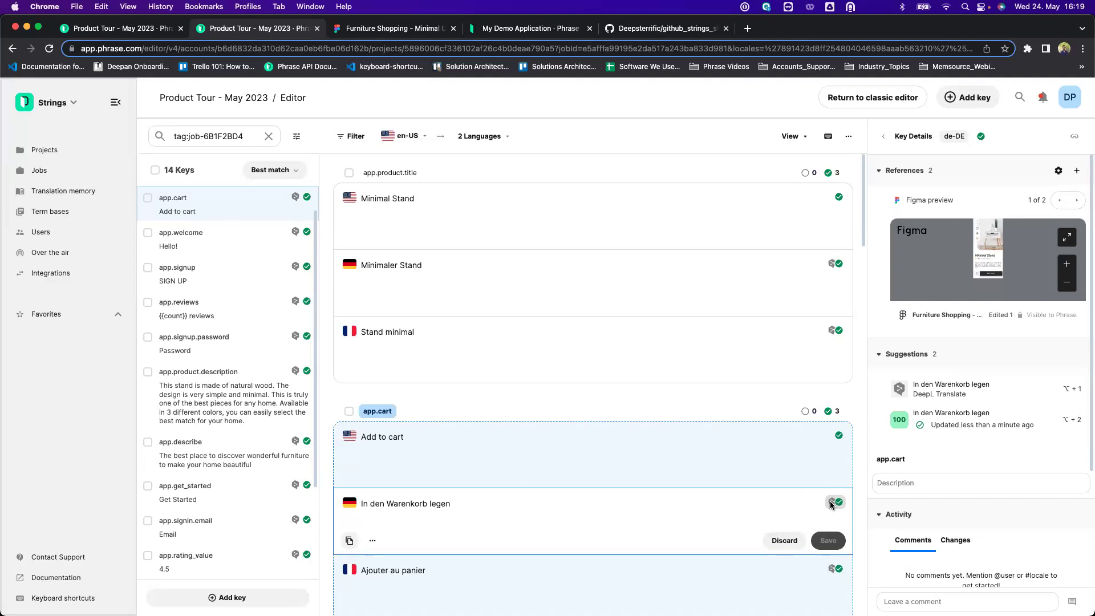
# Open the Translations from 2023-05-24 job from the key's Jobs section.
pyautogui.scroll(-2, 979, 394)
pyautogui.scroll(-4, 979, 395)
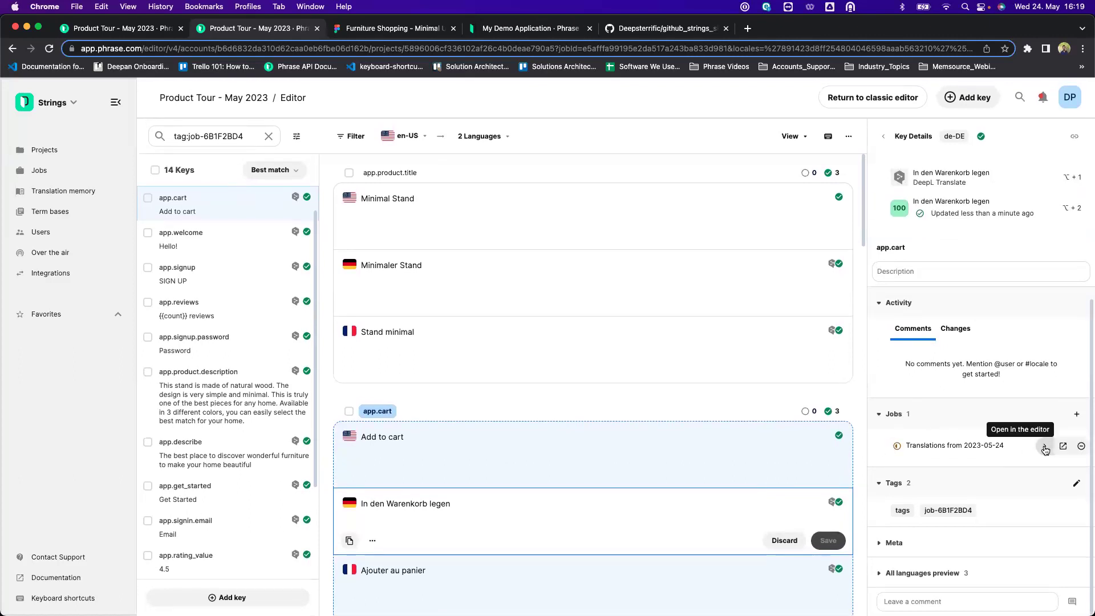
pyautogui.click(1044, 447)
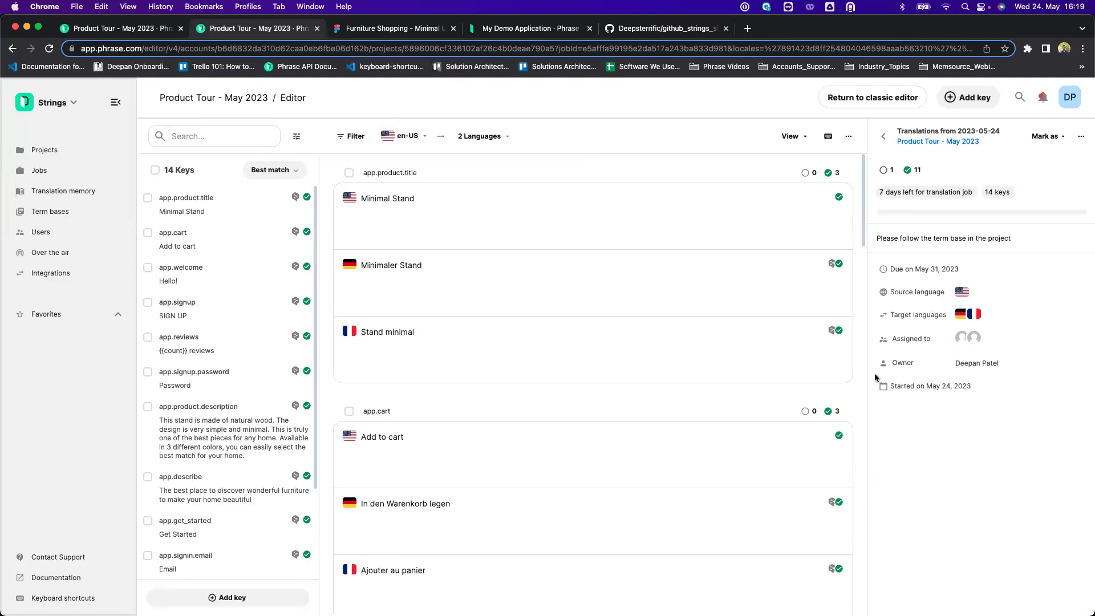
# Open the Translations from 2023-05-24 job in the Product Tour - May 2023 project.
pyautogui.click(882, 136)
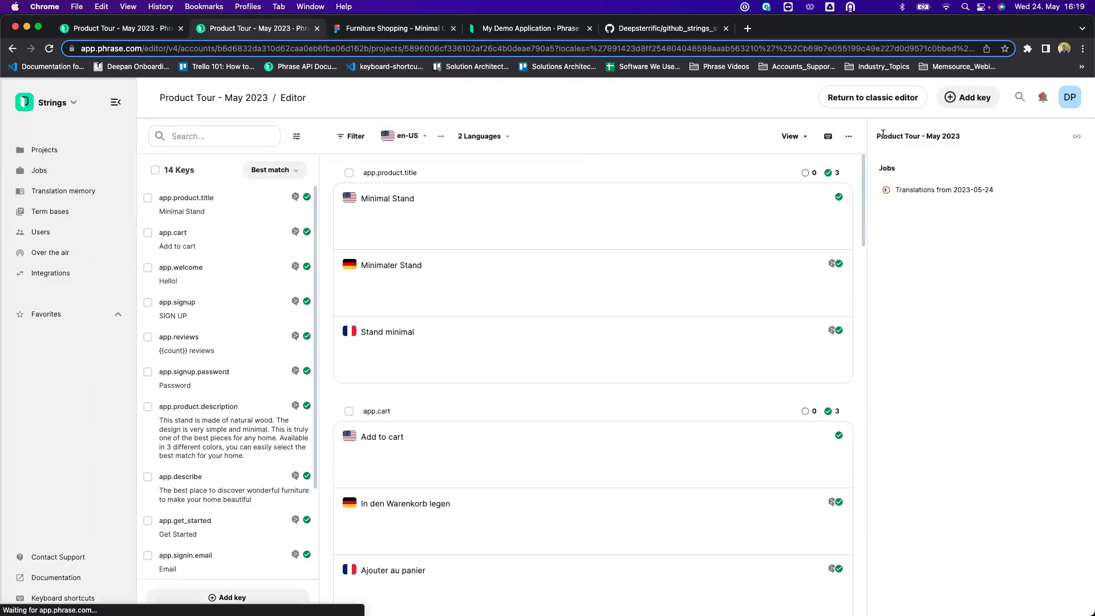
pyautogui.click(623, 261)
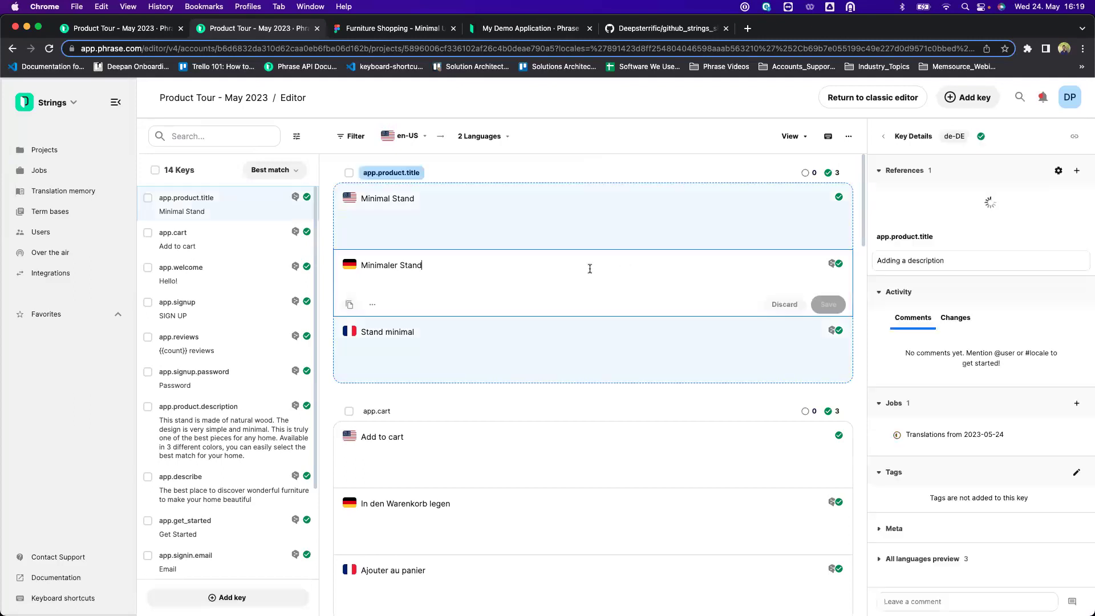
pyautogui.scroll(-3, 925, 328)
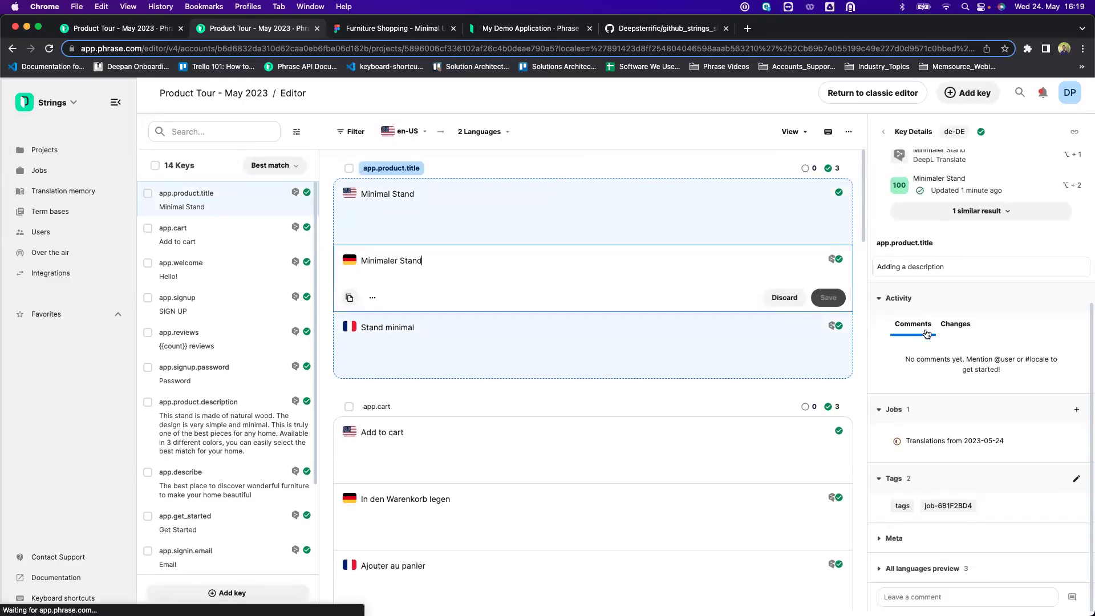
pyautogui.click(251, 101)
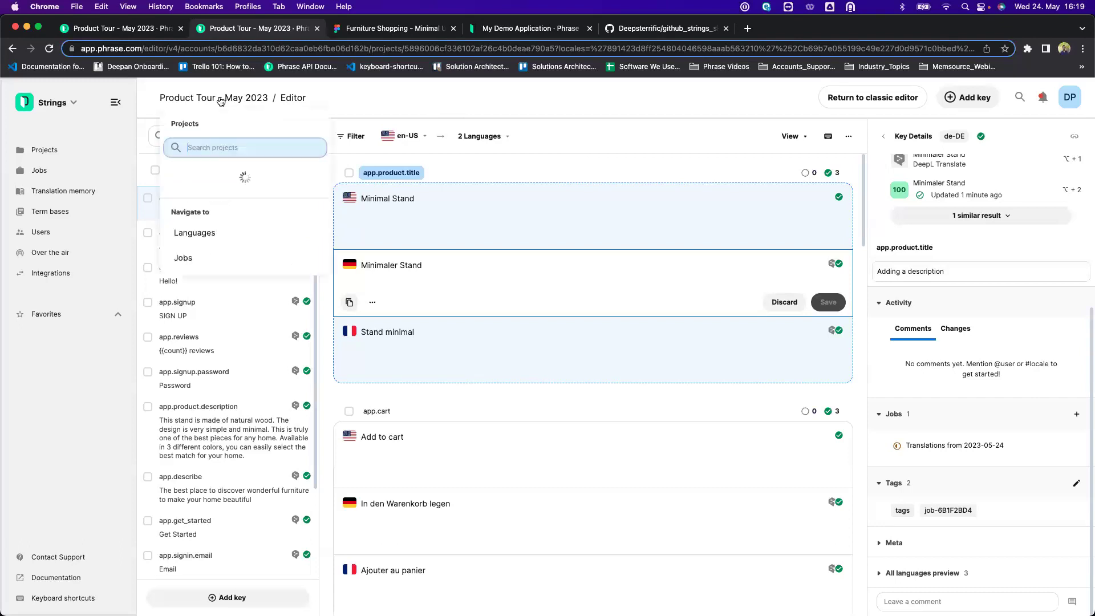
pyautogui.click(244, 173)
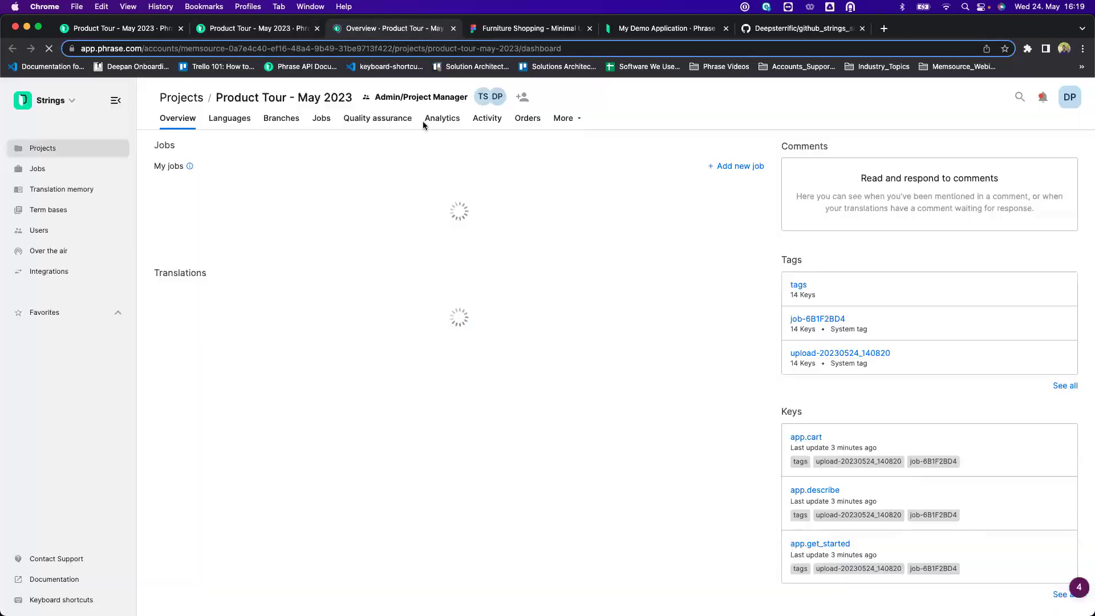
pyautogui.click(237, 188)
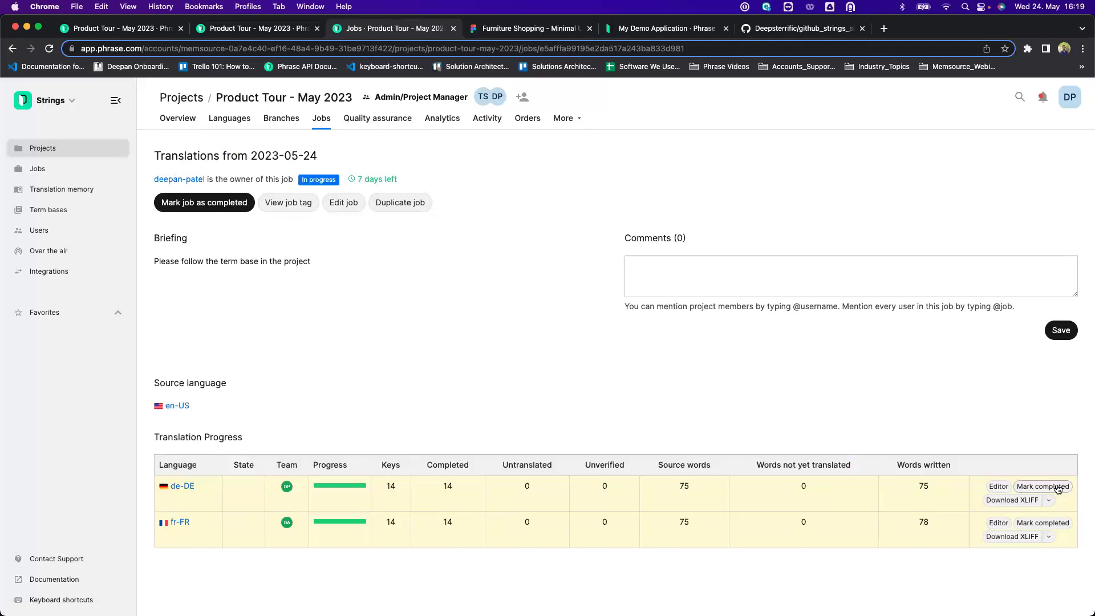
# Mark the de-DE and fr-FR languages completed in the job.
pyautogui.click(1042, 486)
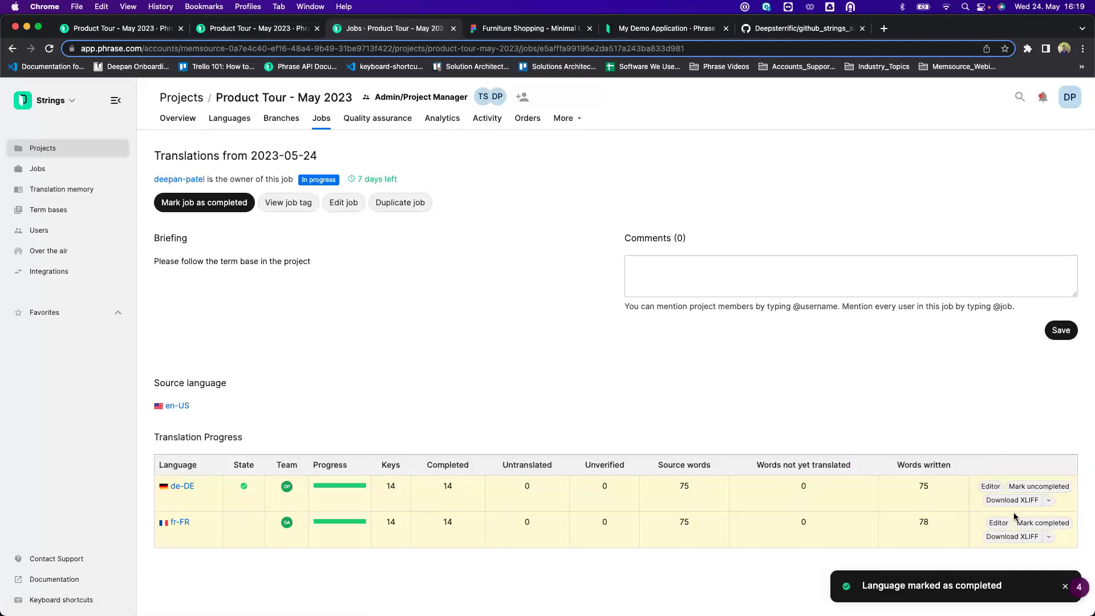
pyautogui.click(1030, 523)
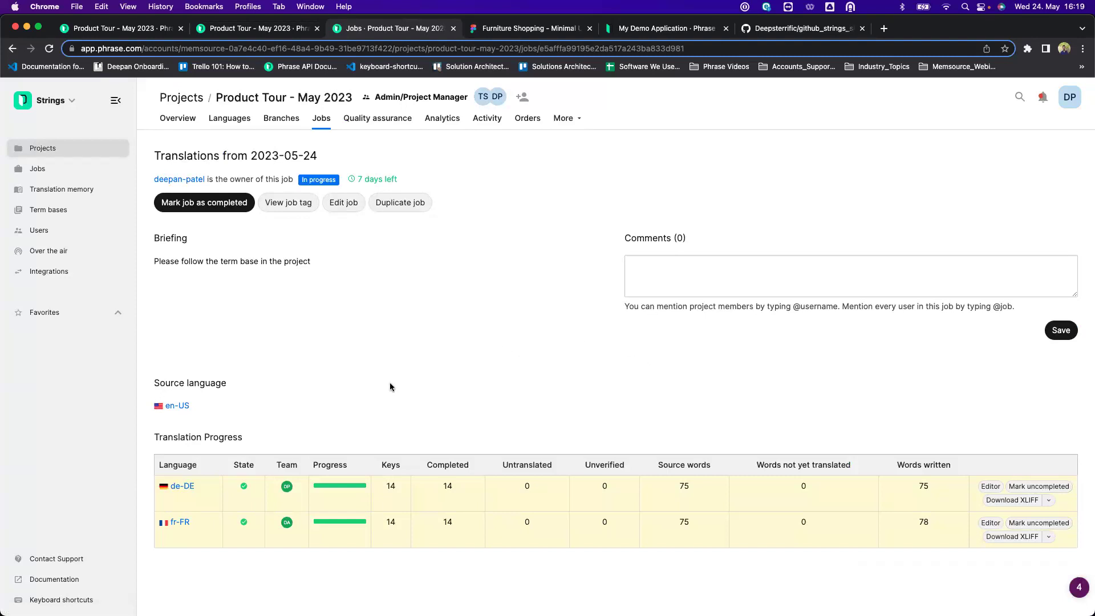
pyautogui.click(229, 118)
# Start the de-DE download with file format set to Android Strings (.xml).
pyautogui.click(1047, 245)
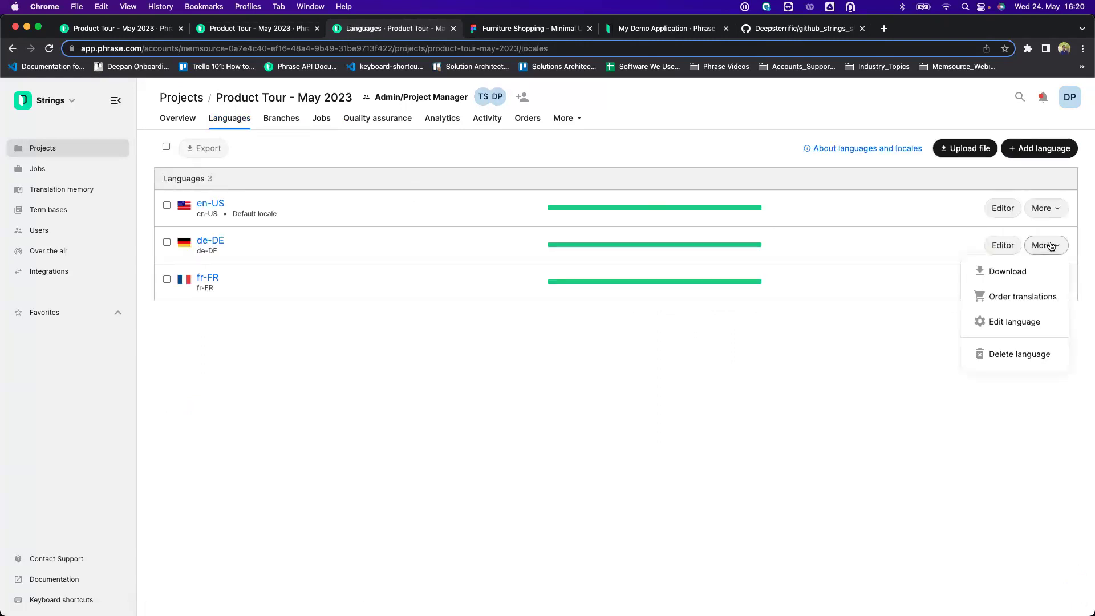
pyautogui.click(1020, 271)
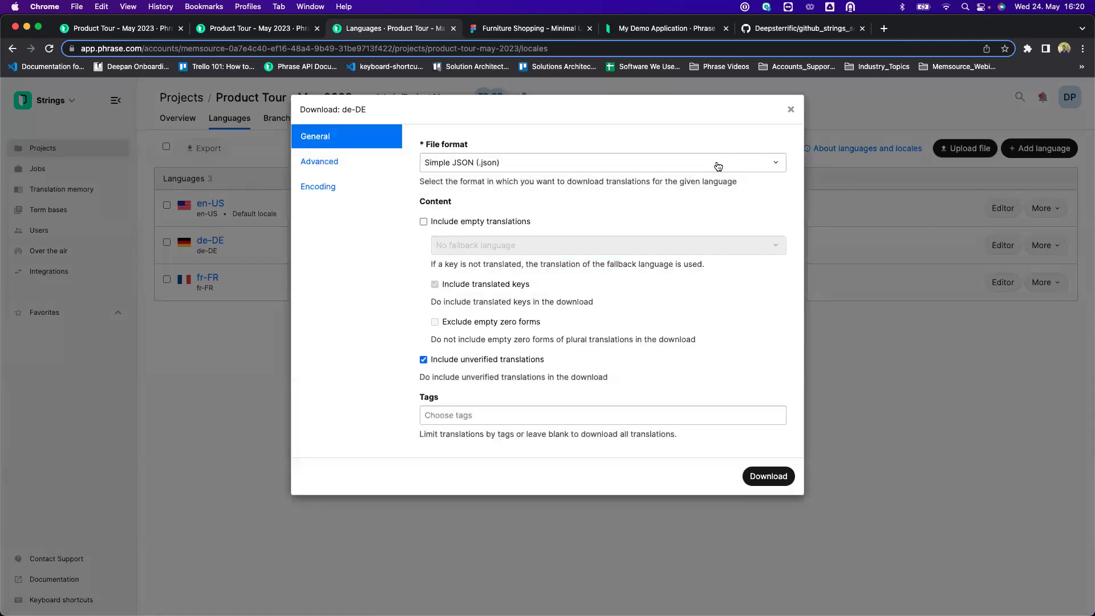
pyautogui.click(718, 166)
pyautogui.scroll(2, 656, 228)
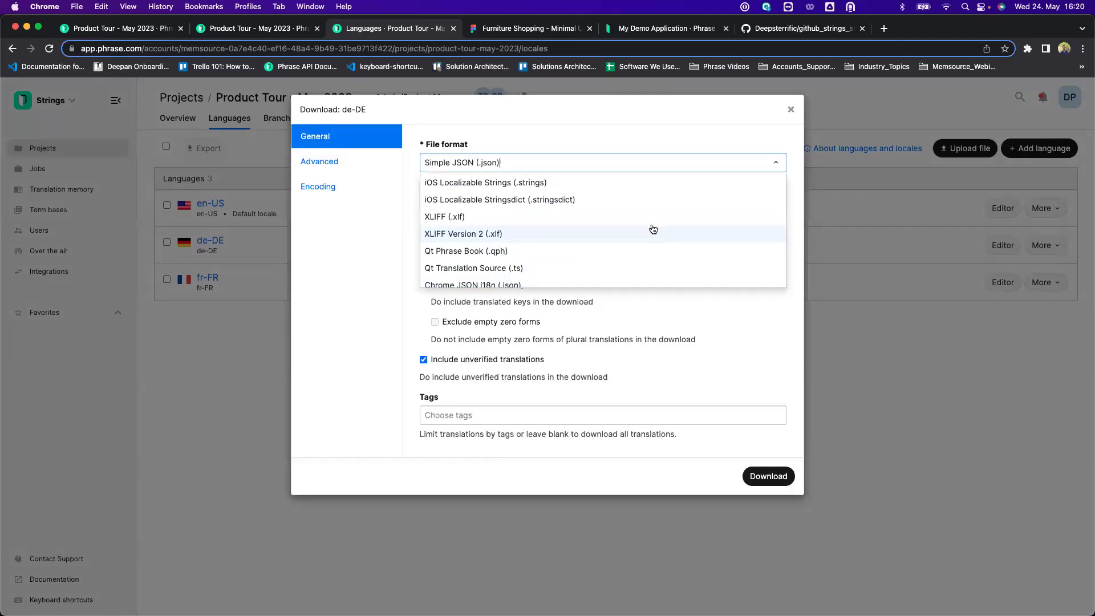
pyautogui.click(575, 183)
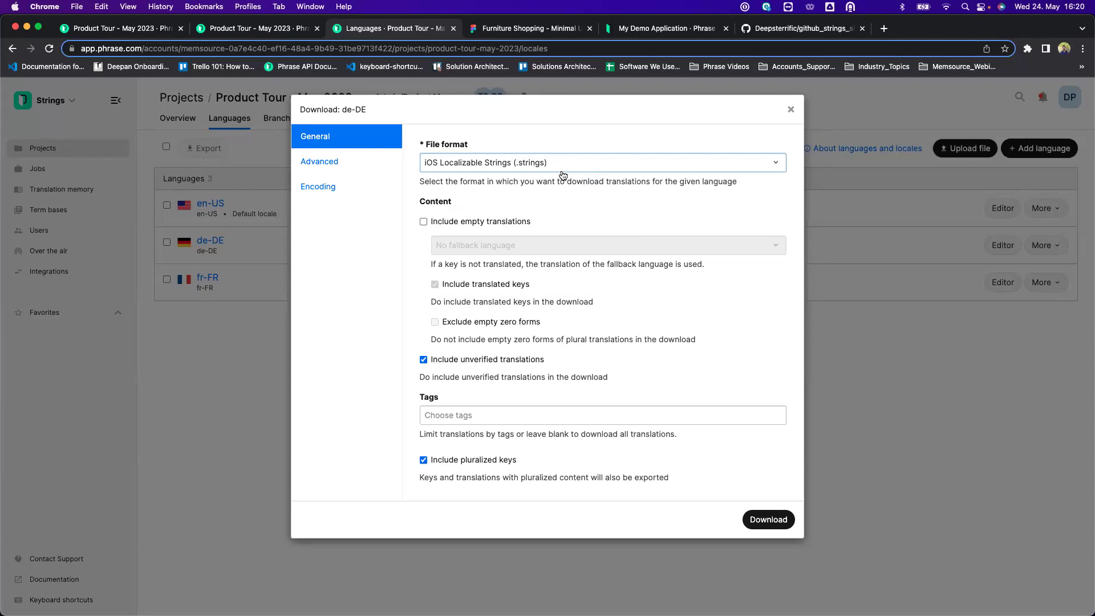
pyautogui.click(582, 166)
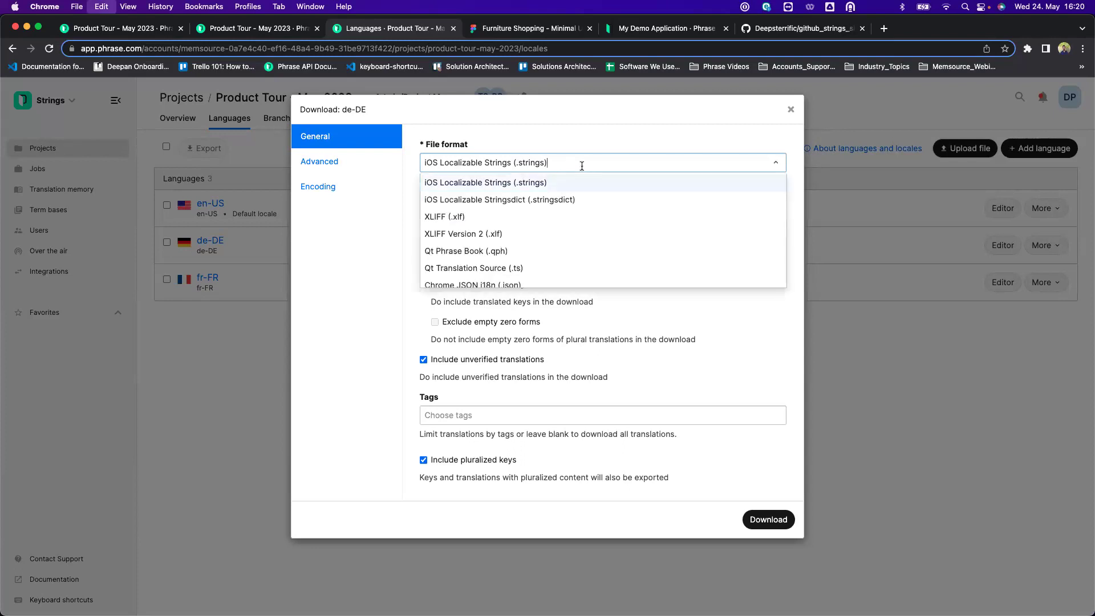
pyautogui.write('Andr')
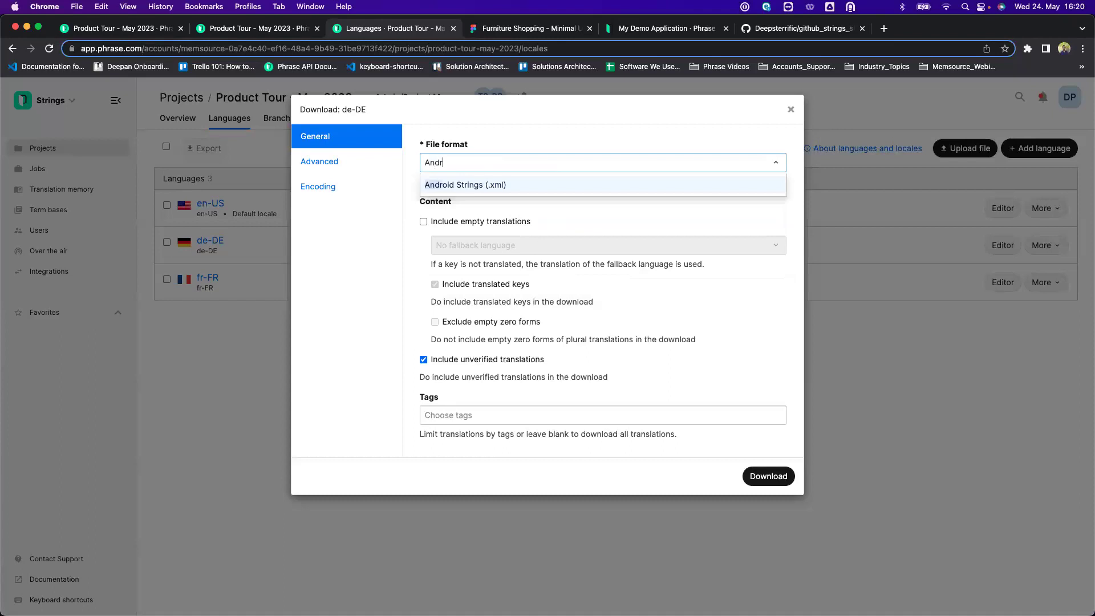
pyautogui.write('oif')
pyautogui.press('BackSpace')
pyautogui.write('d')
pyautogui.click(547, 184)
# Download and save the German file as strings.xml, then open it from Finder.
pyautogui.scroll(-2, 626, 292)
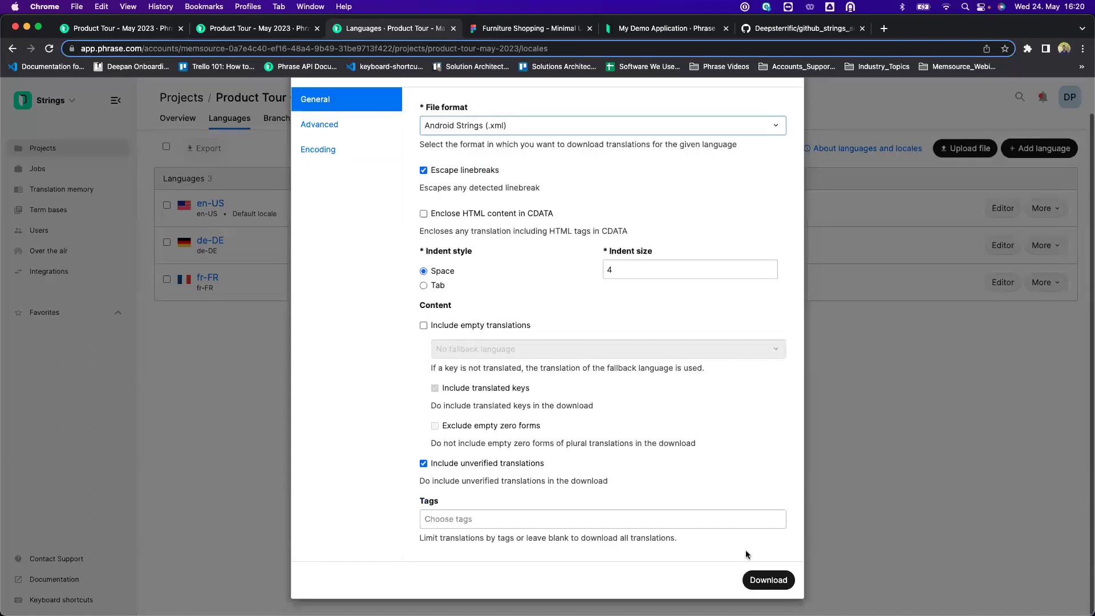
pyautogui.click(753, 580)
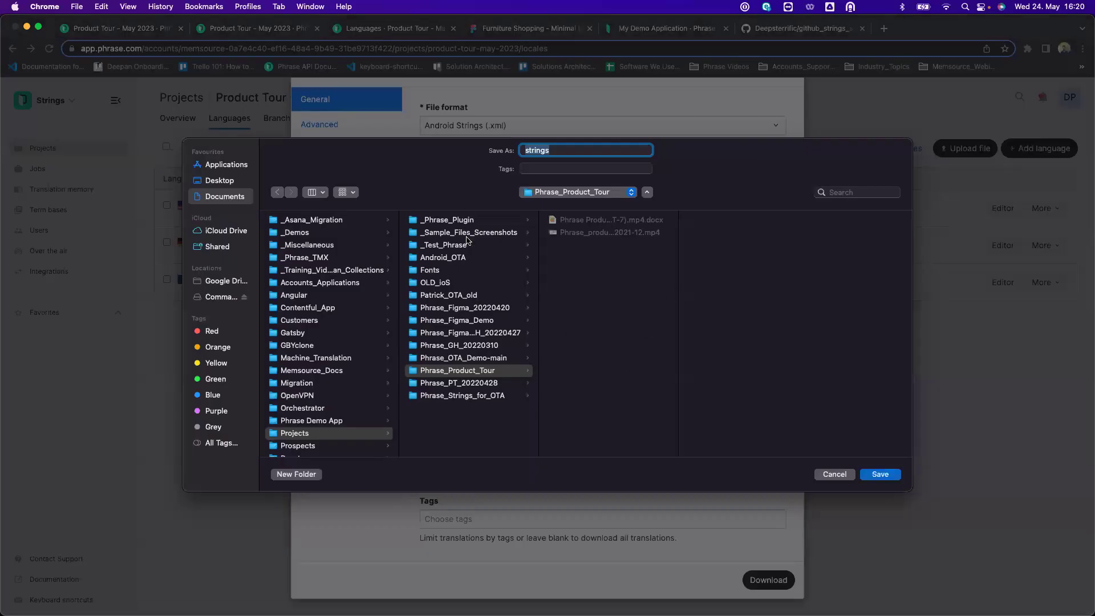
pyautogui.click(880, 475)
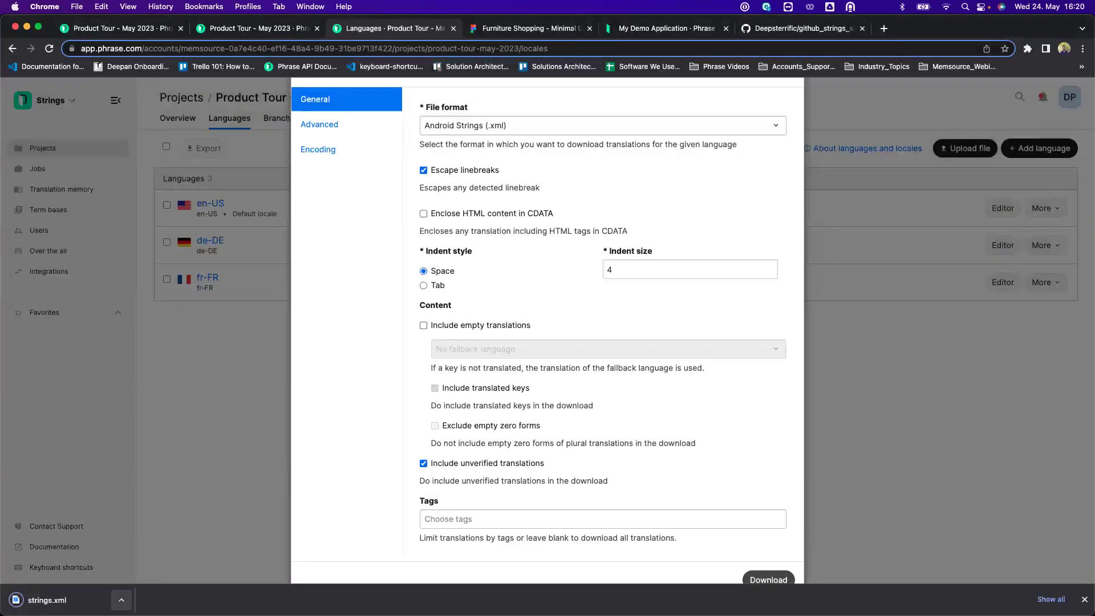
pyautogui.click(121, 600)
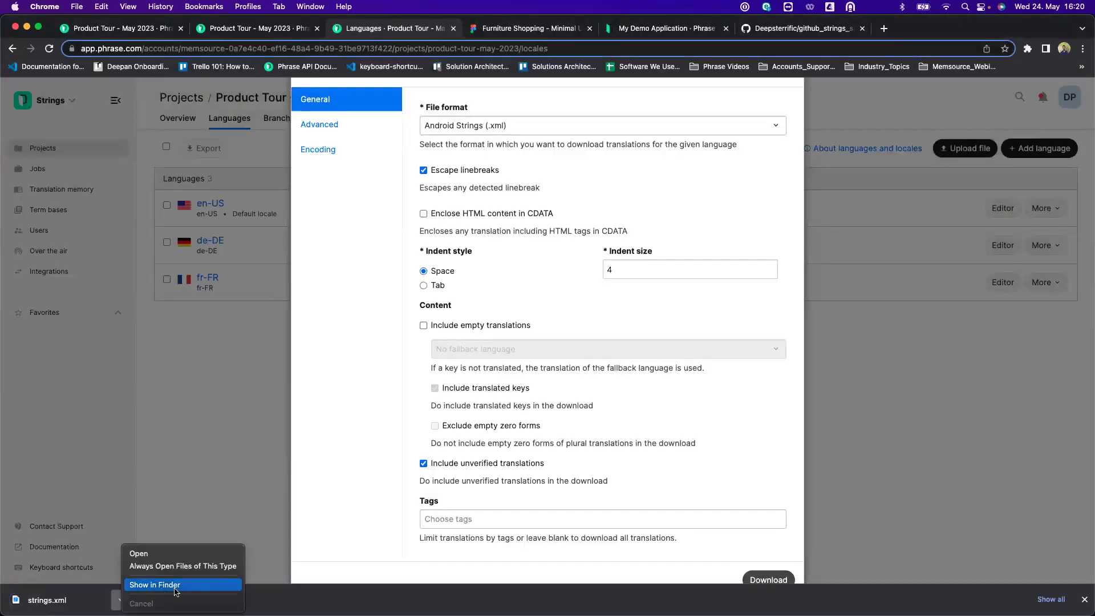
pyautogui.click(157, 584)
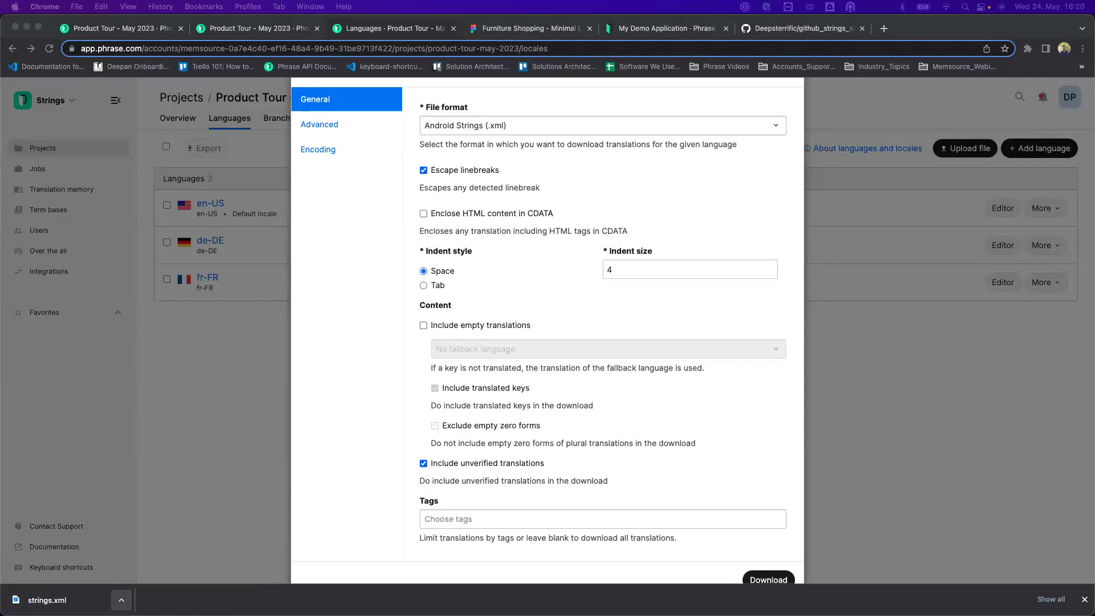
pyautogui.moveTo(1094, 69); pyautogui.dragTo(298, 72)
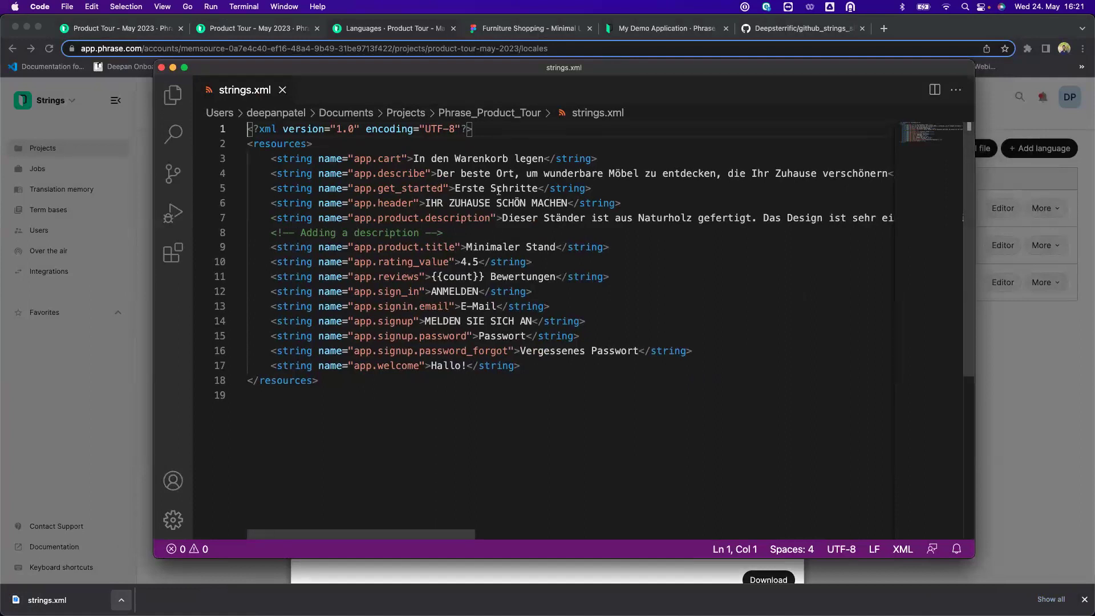
pyautogui.click(398, 162)
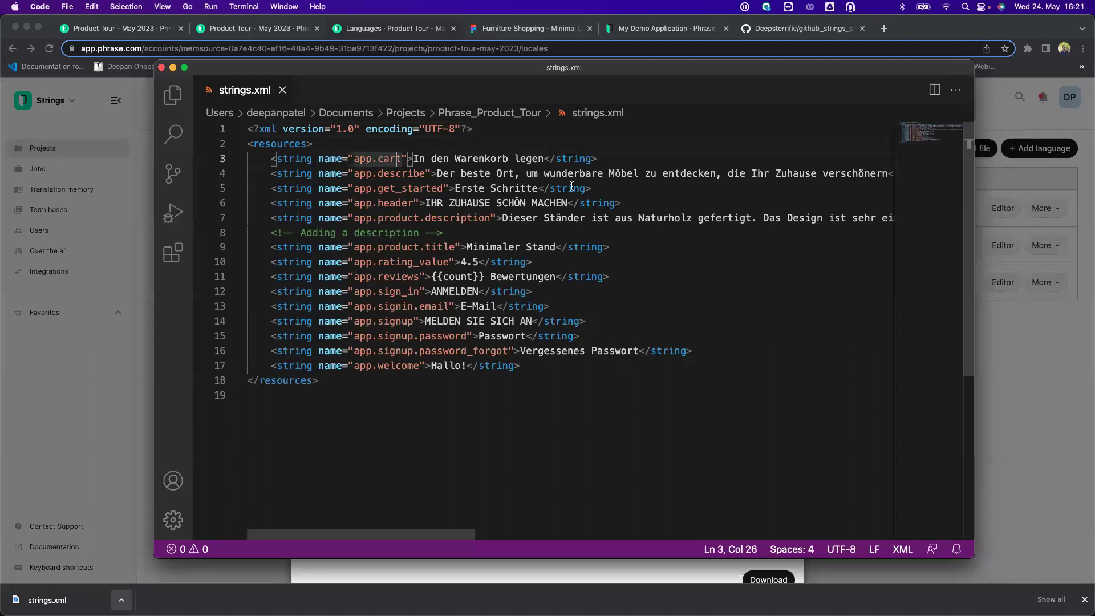
pyautogui.click(161, 67)
pyautogui.scroll(2, 623, 212)
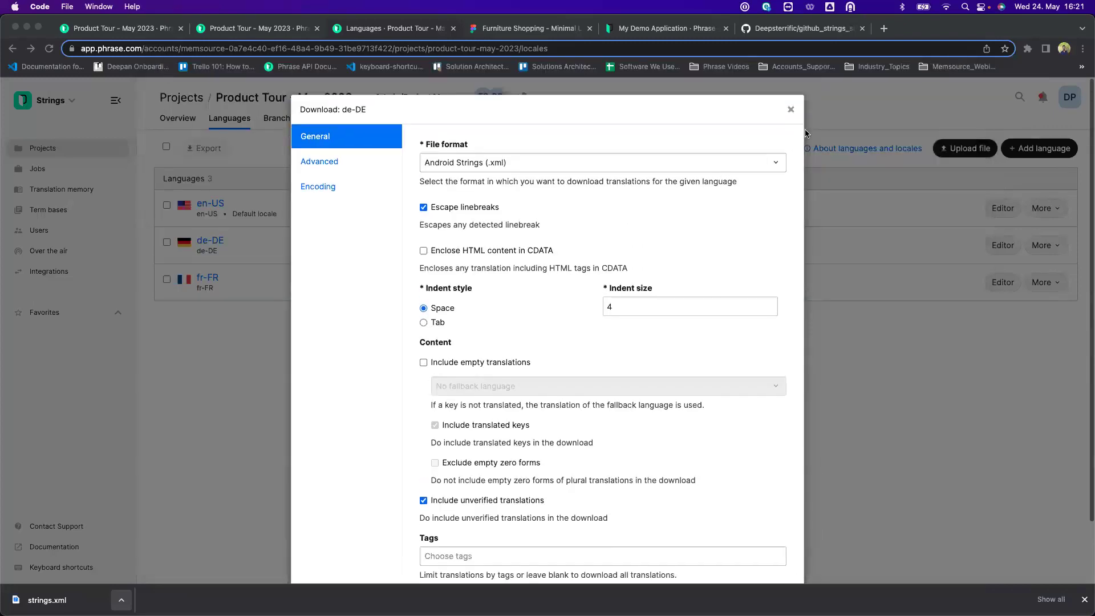
# Close the download dialog and open the Figma Integration - Product Tour project in Demo Space.
pyautogui.click(791, 110)
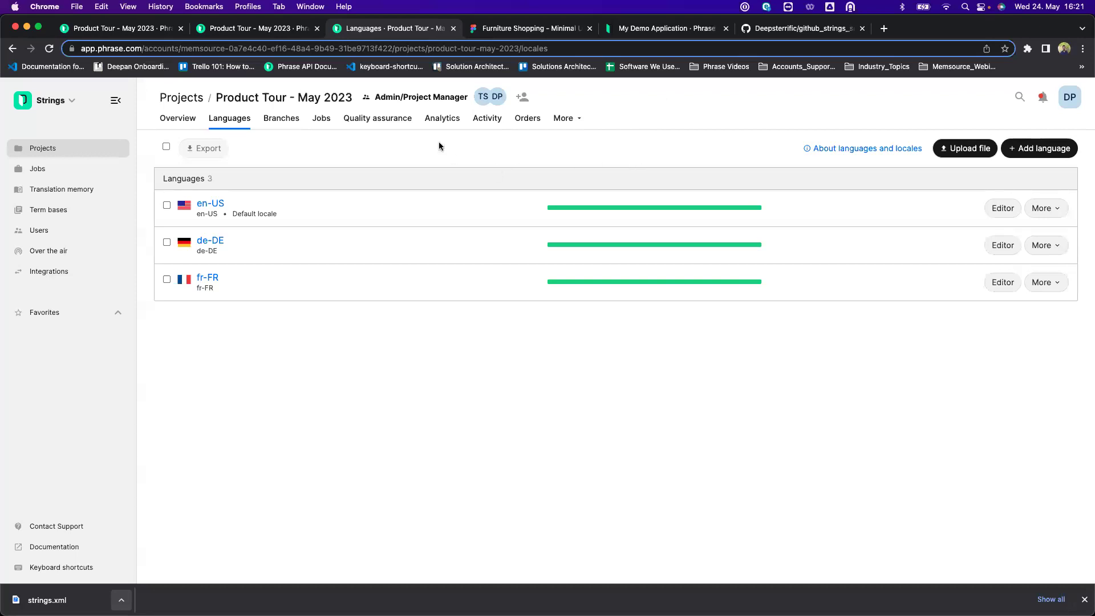
pyautogui.click(79, 149)
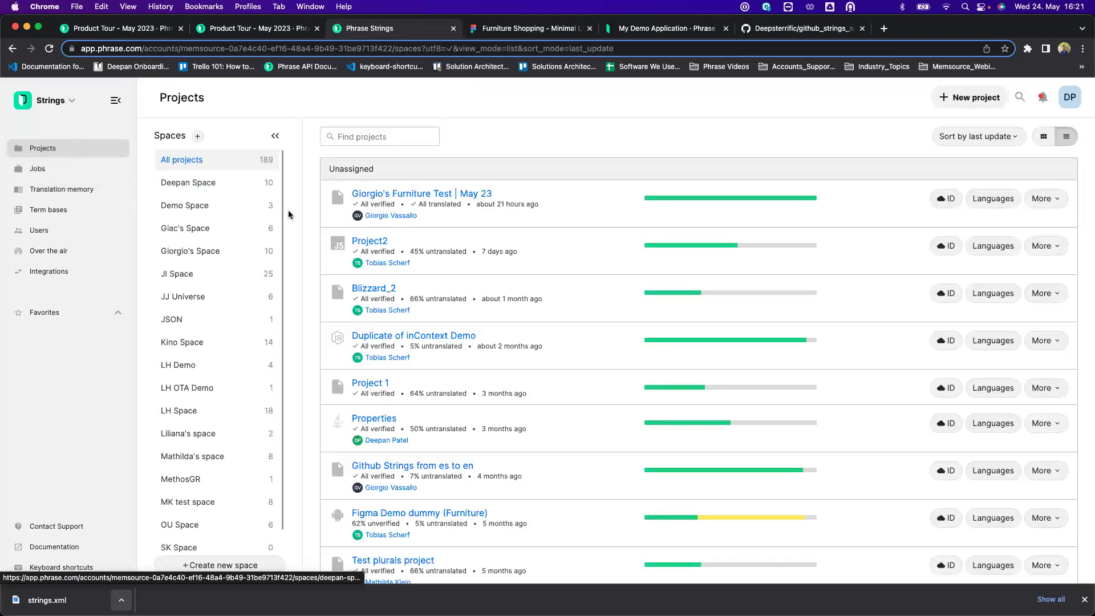
pyautogui.click(217, 201)
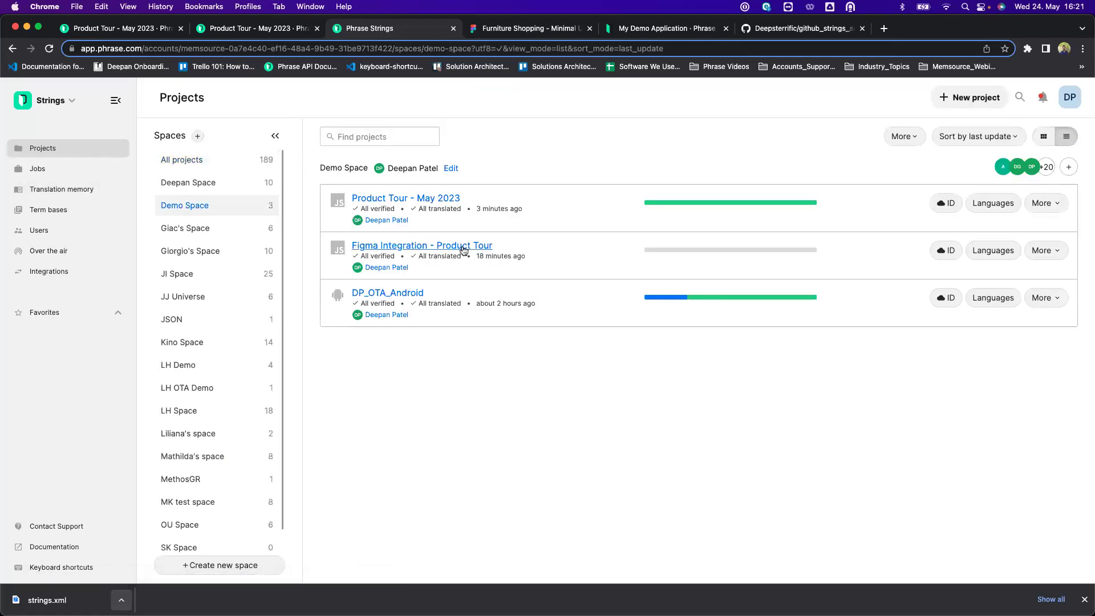
pyautogui.click(463, 250)
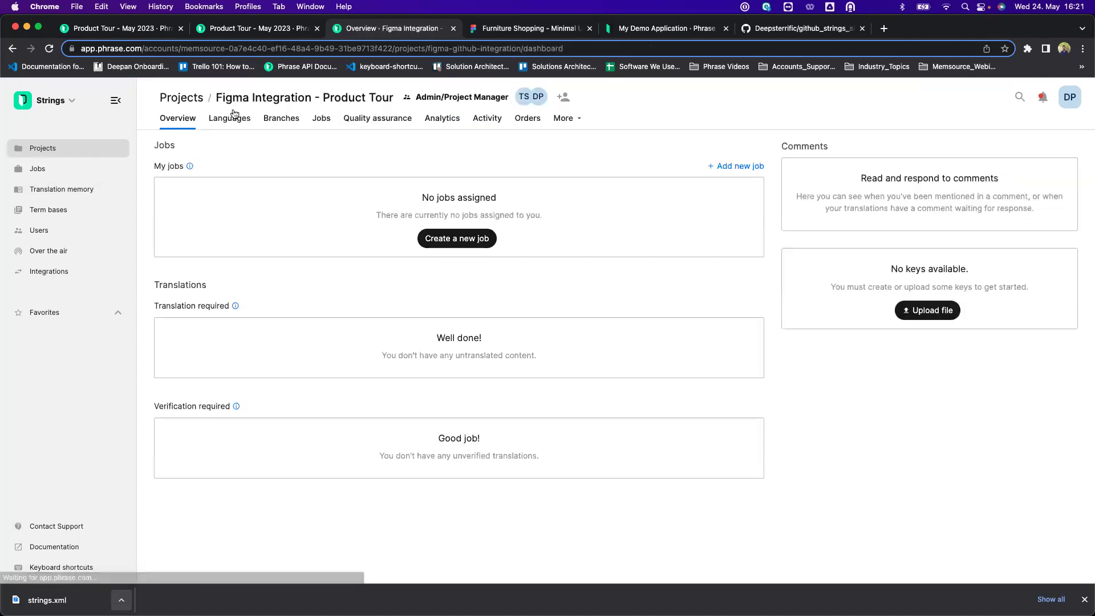
pyautogui.click(223, 121)
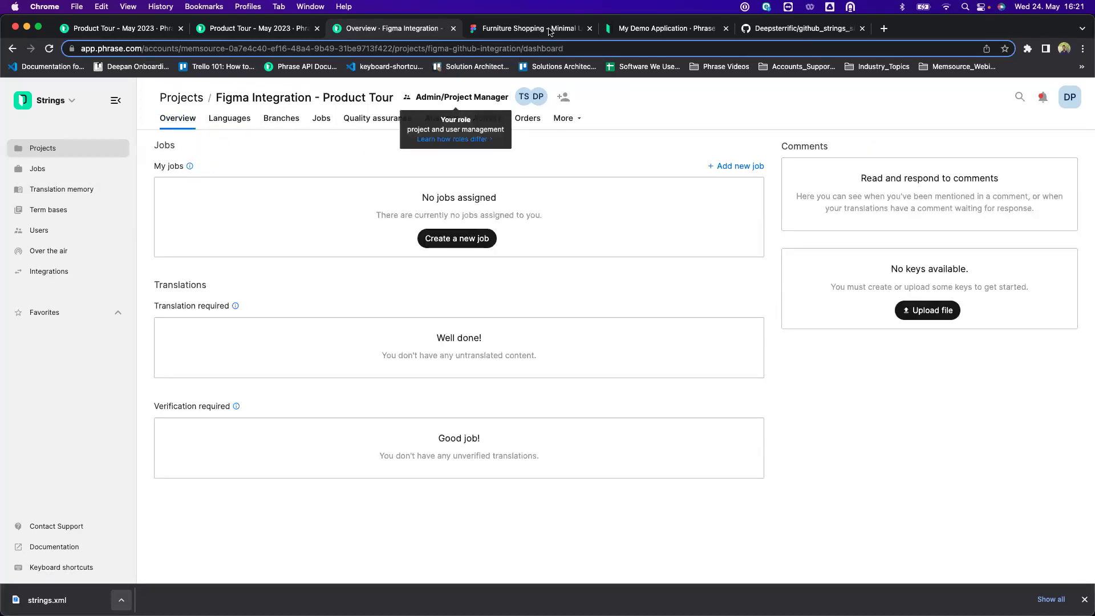
pyautogui.click(549, 31)
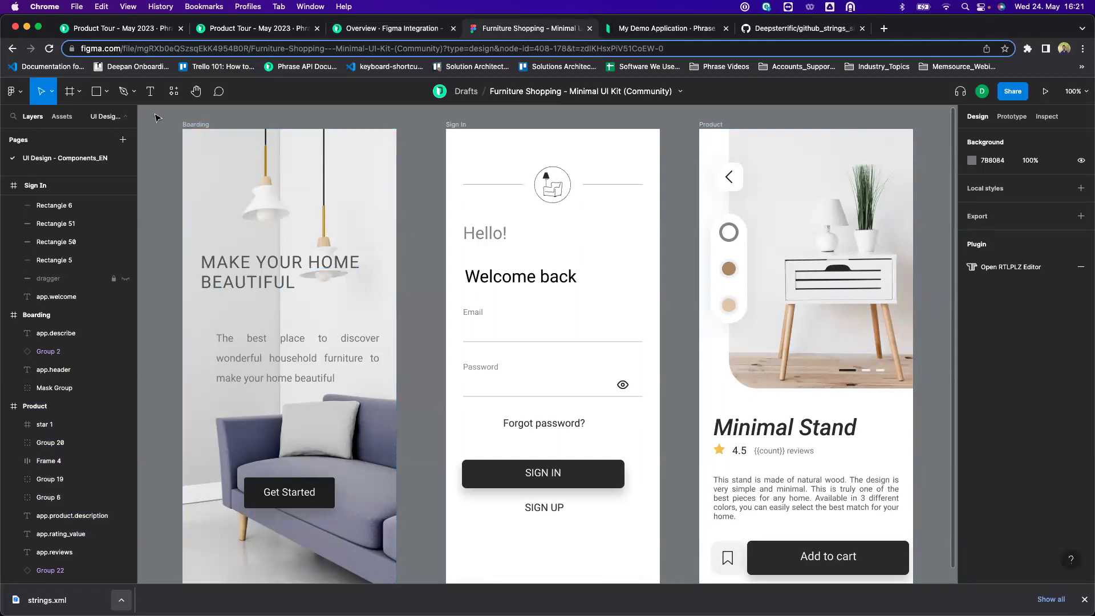
# Select the Boarding, Sign In and Product frames together and bring up their context menu.
pyautogui.moveTo(180, 121); pyautogui.dragTo(909, 465)
pyautogui.hscroll(5, 906, 463)
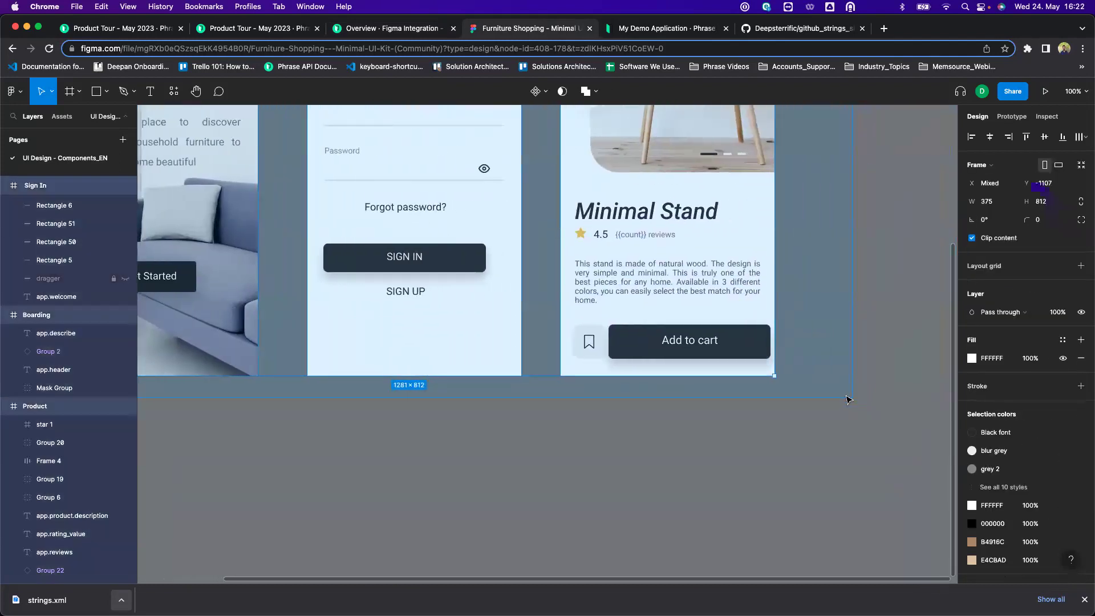
pyautogui.scroll(2, 746, 464)
pyautogui.scroll(3, 744, 466)
pyautogui.hscroll(-2, 744, 466)
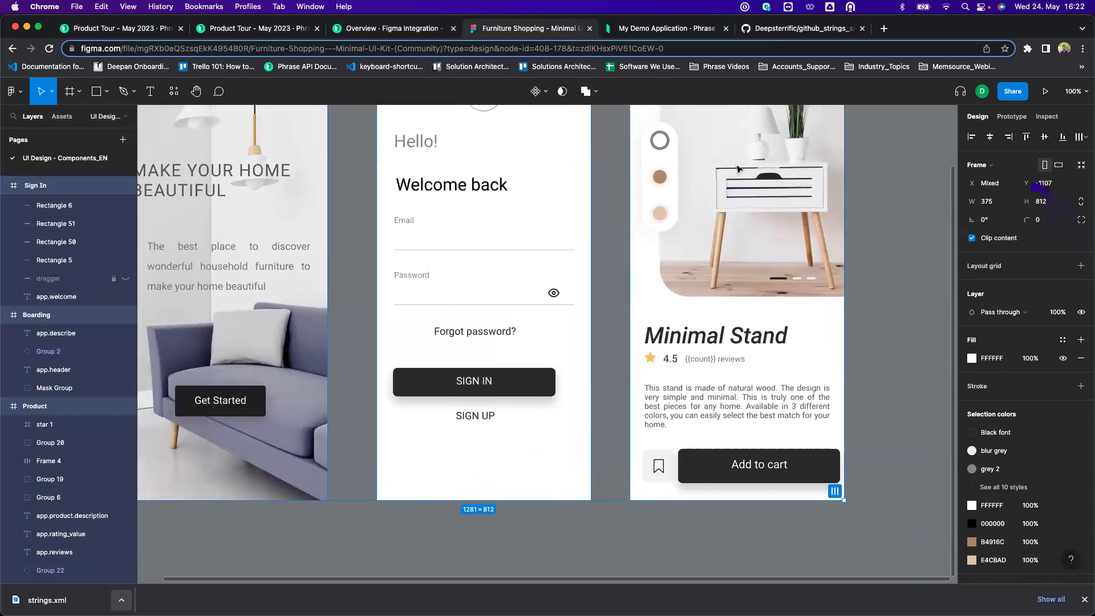
pyautogui.rightClick(738, 169)
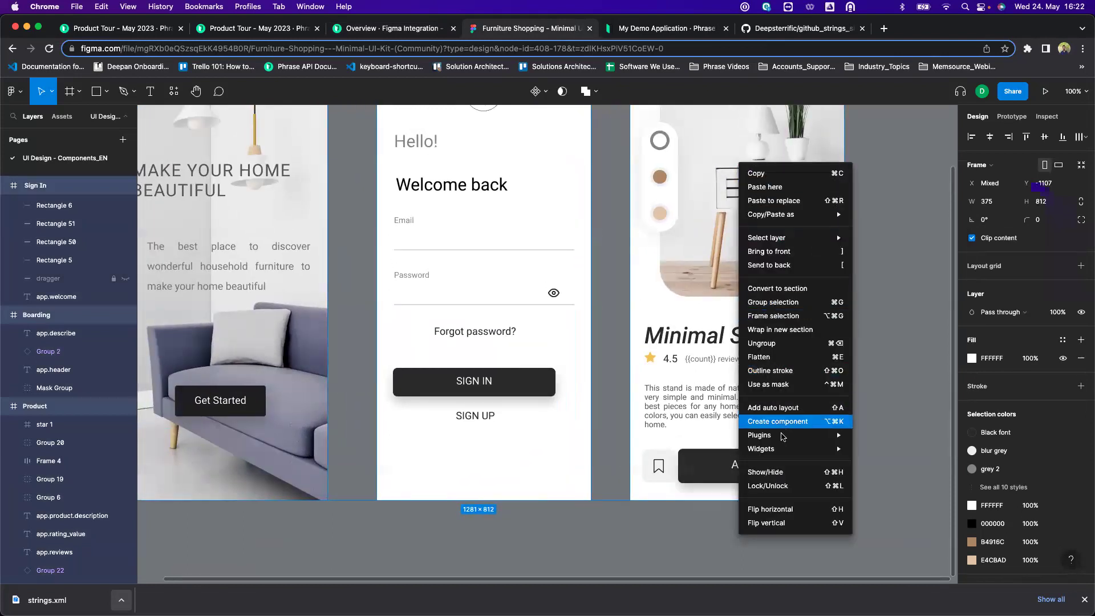
# Run the Phrase Strings plugin on the three selected screens.
pyautogui.moveTo(842, 439)
pyautogui.click(884, 448)
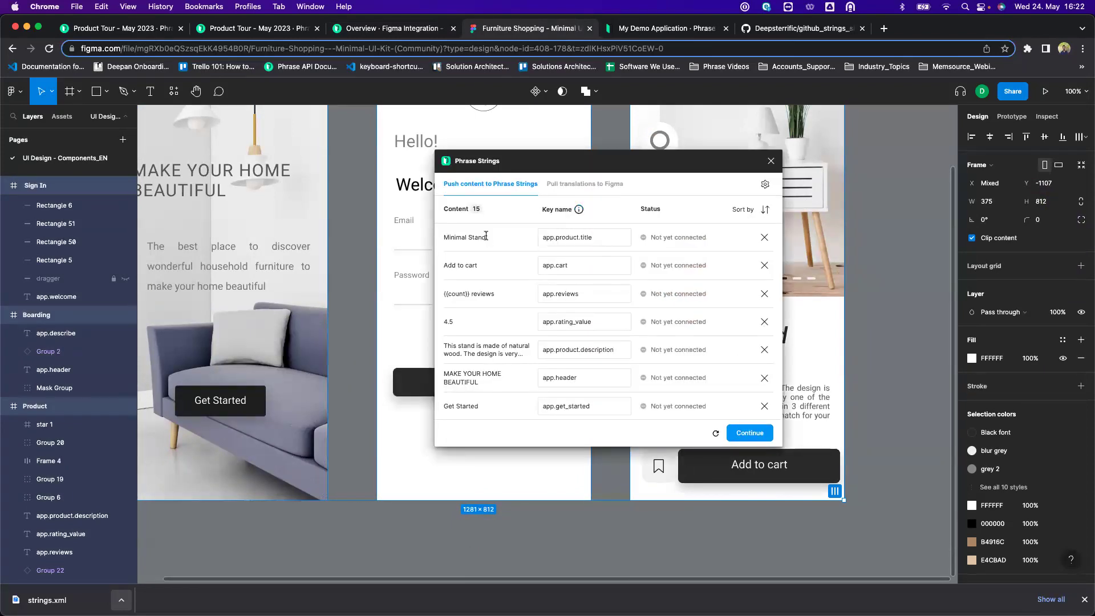
pyautogui.moveTo(612, 170); pyautogui.dragTo(645, 170)
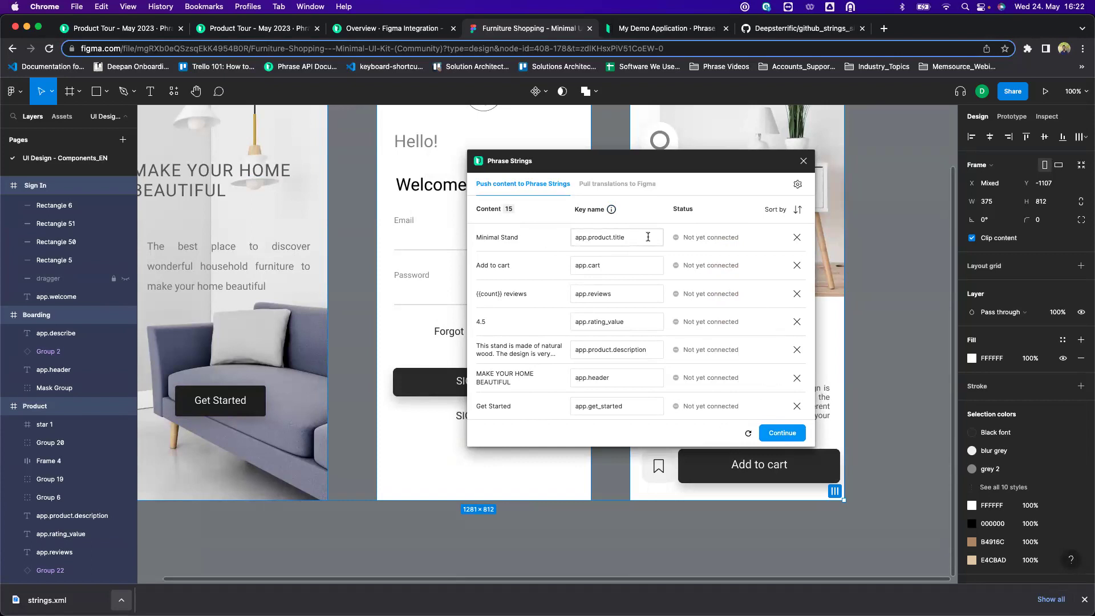
# Review the key names and push the texts with screenshots to Phrase Strings.
pyautogui.scroll(-5, 622, 306)
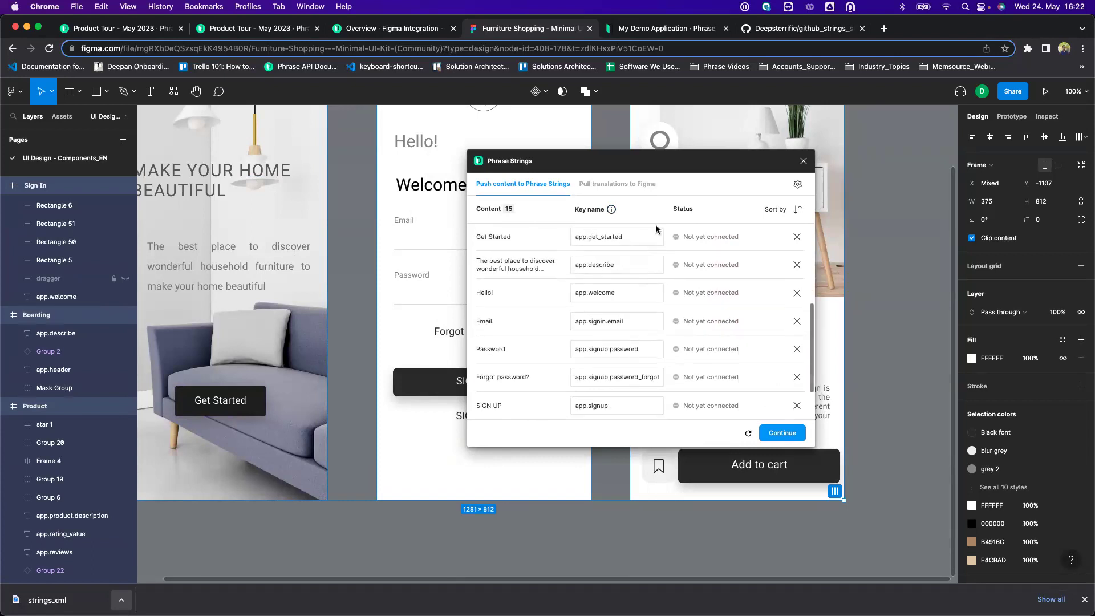
pyautogui.scroll(5, 656, 316)
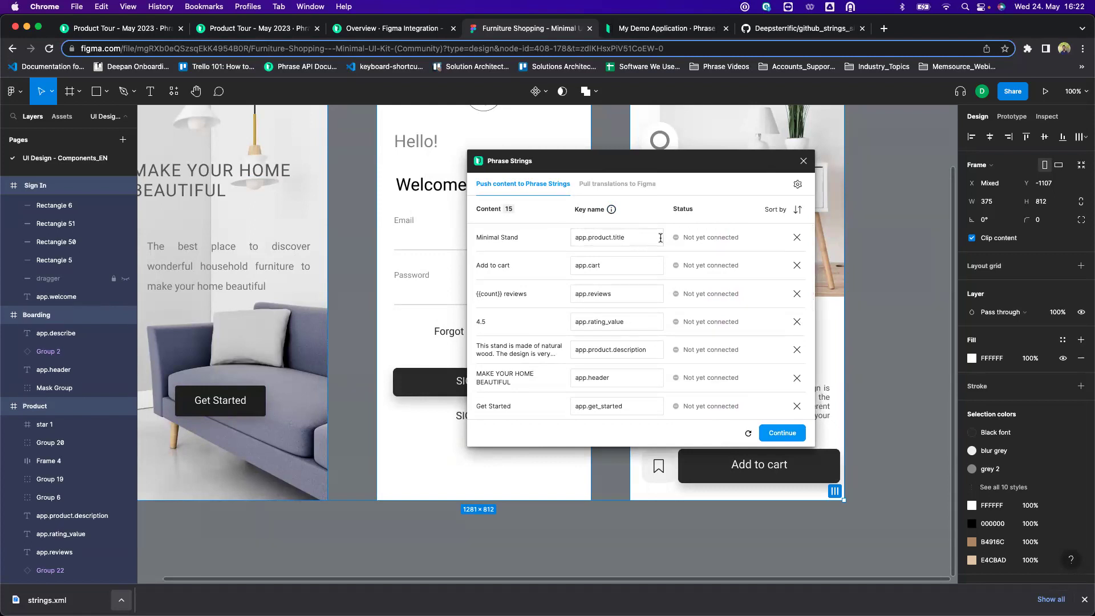
pyautogui.click(645, 235)
pyautogui.click(774, 435)
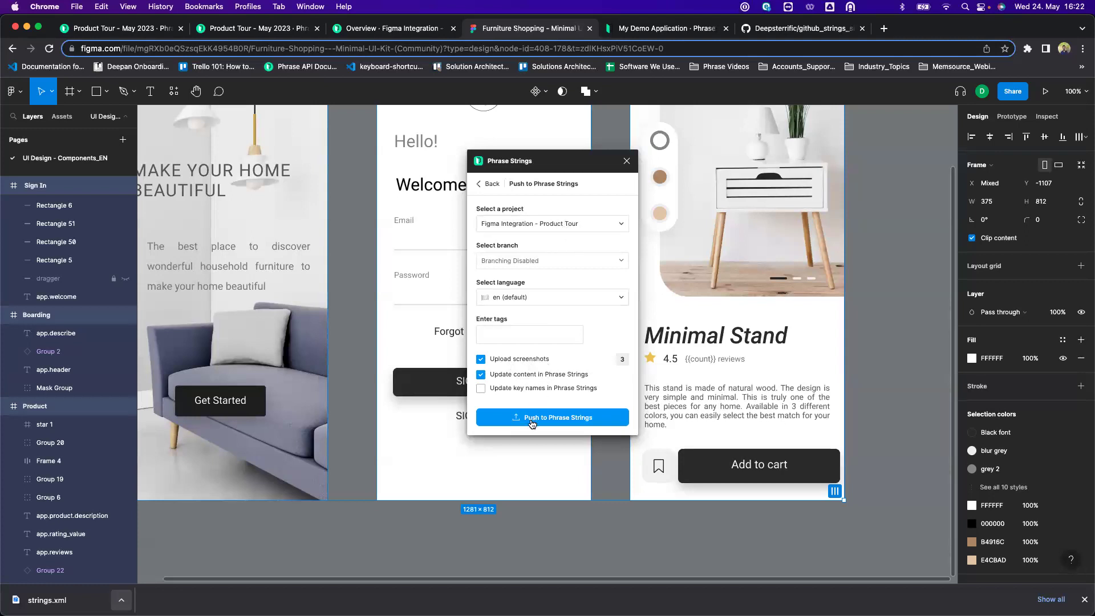
pyautogui.click(530, 419)
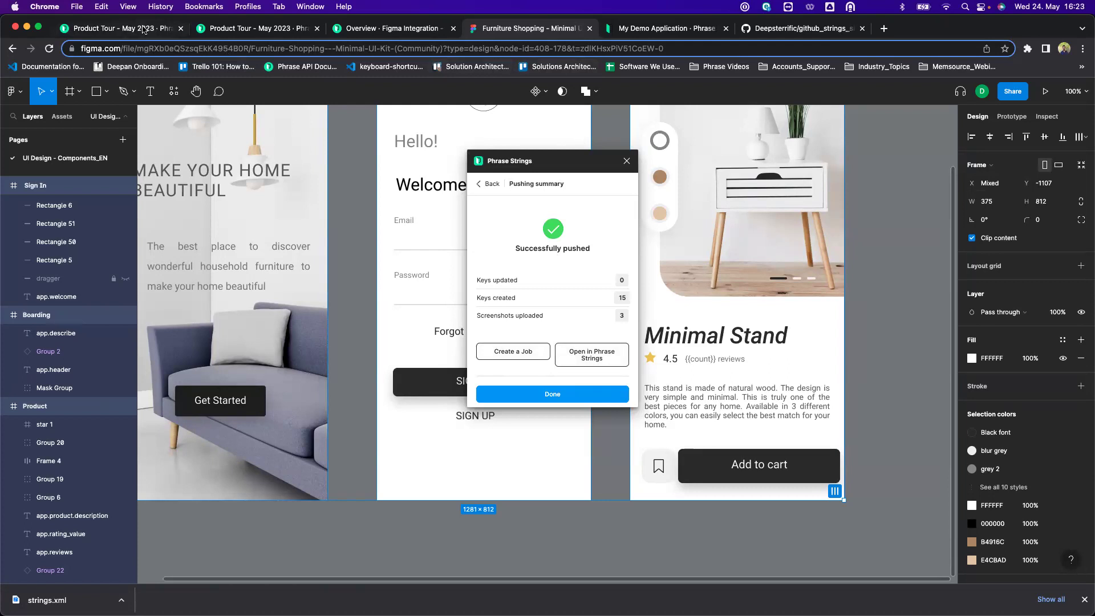
# Open the Languages page of the Figma Integration - Product Tour project in Demo Space.
pyautogui.click(143, 29)
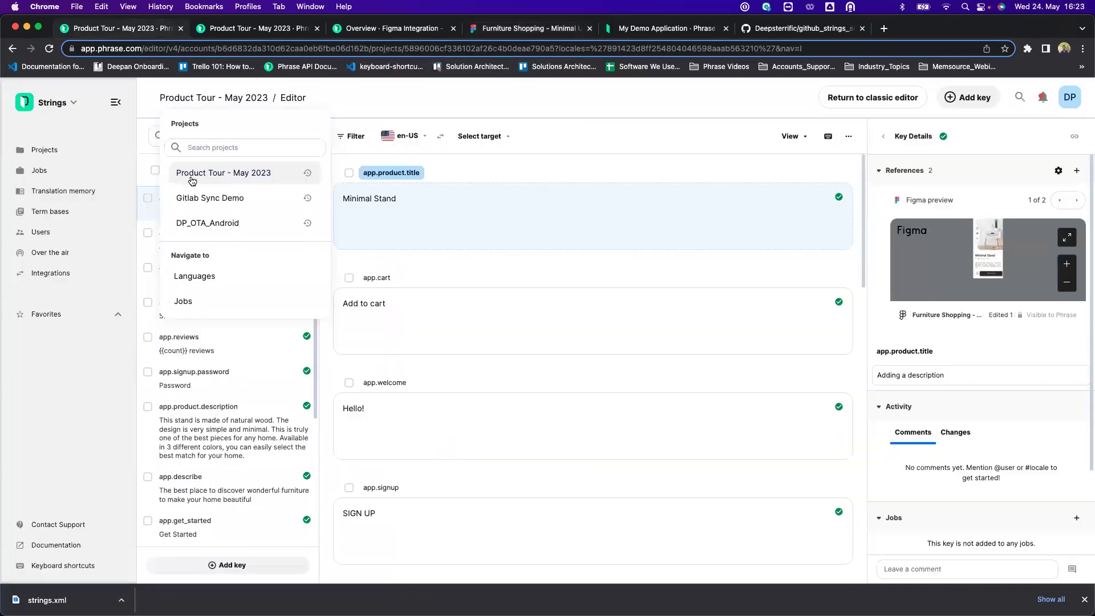
pyautogui.click(64, 151)
pyautogui.click(197, 206)
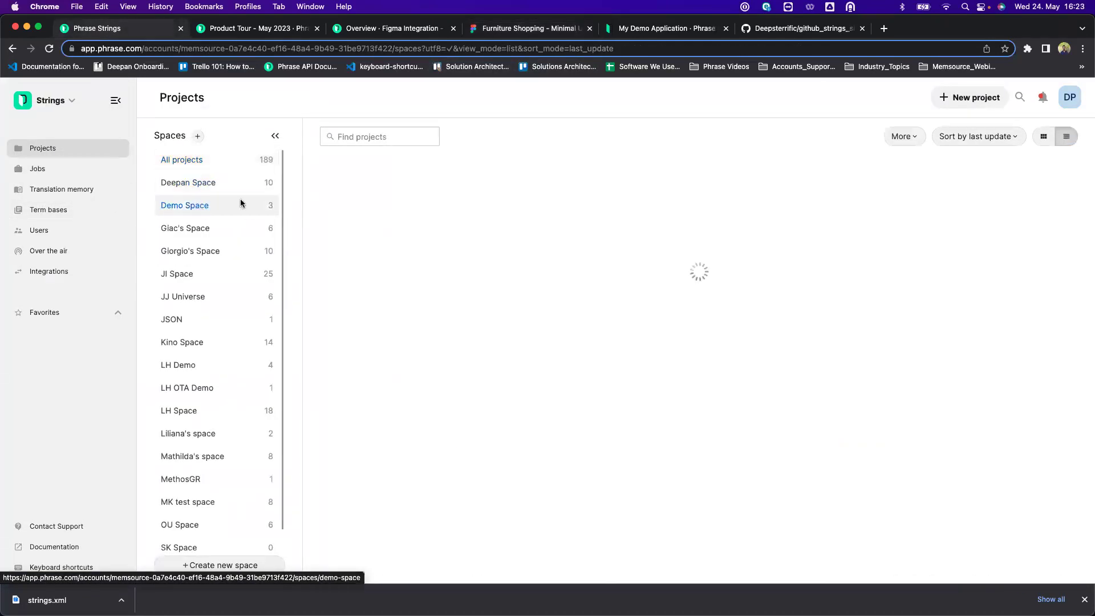
pyautogui.click(463, 199)
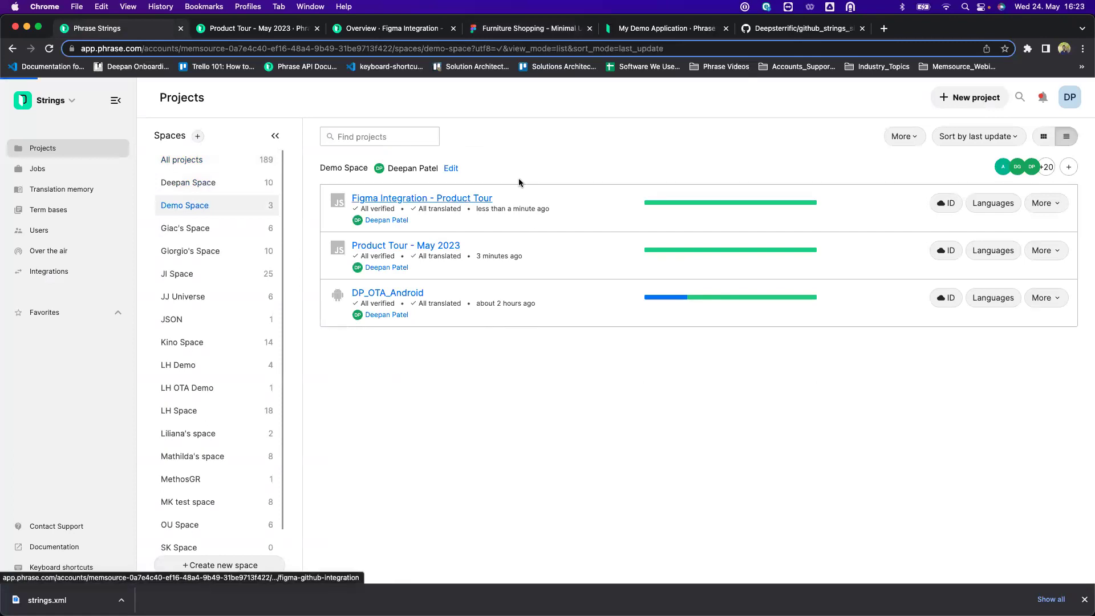
pyautogui.click(262, 122)
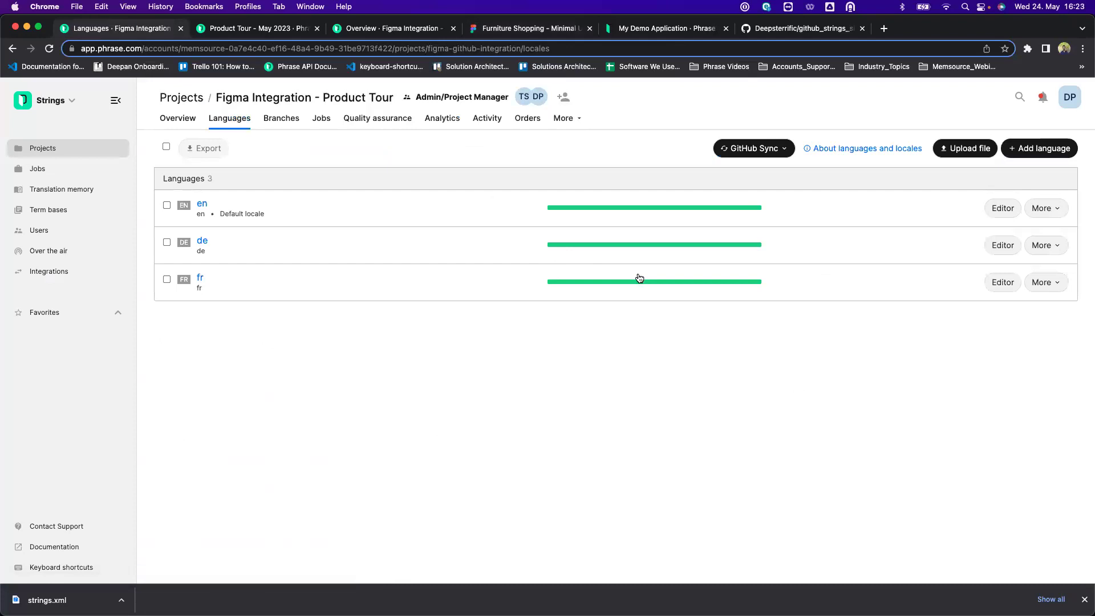
# Review the project's pre-translation settings, then open the German translations in the editor.
pyautogui.click(566, 118)
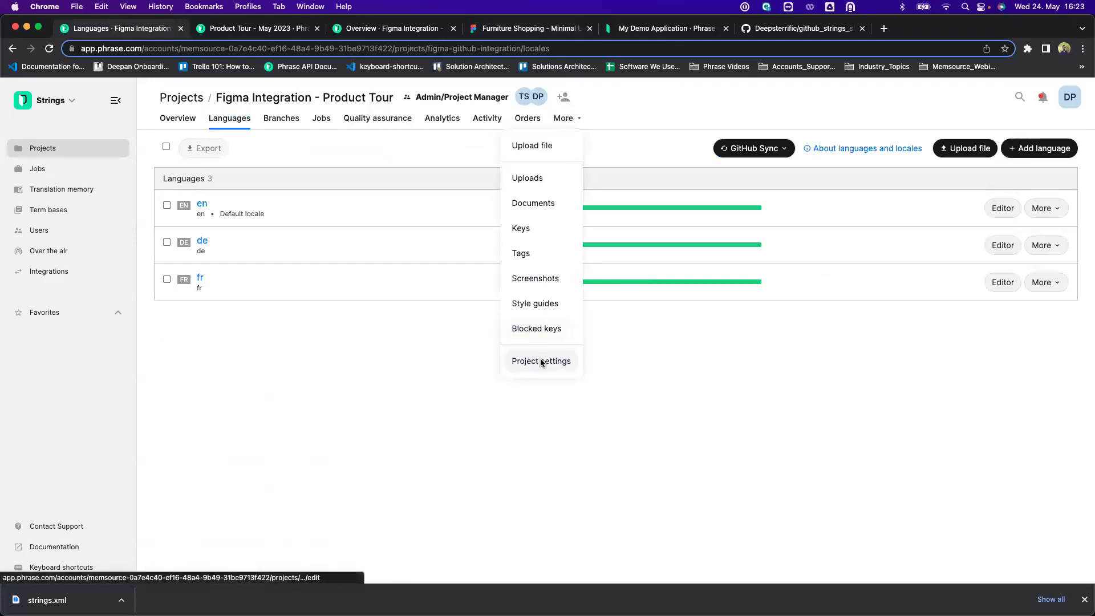
pyautogui.click(541, 361)
pyautogui.click(333, 387)
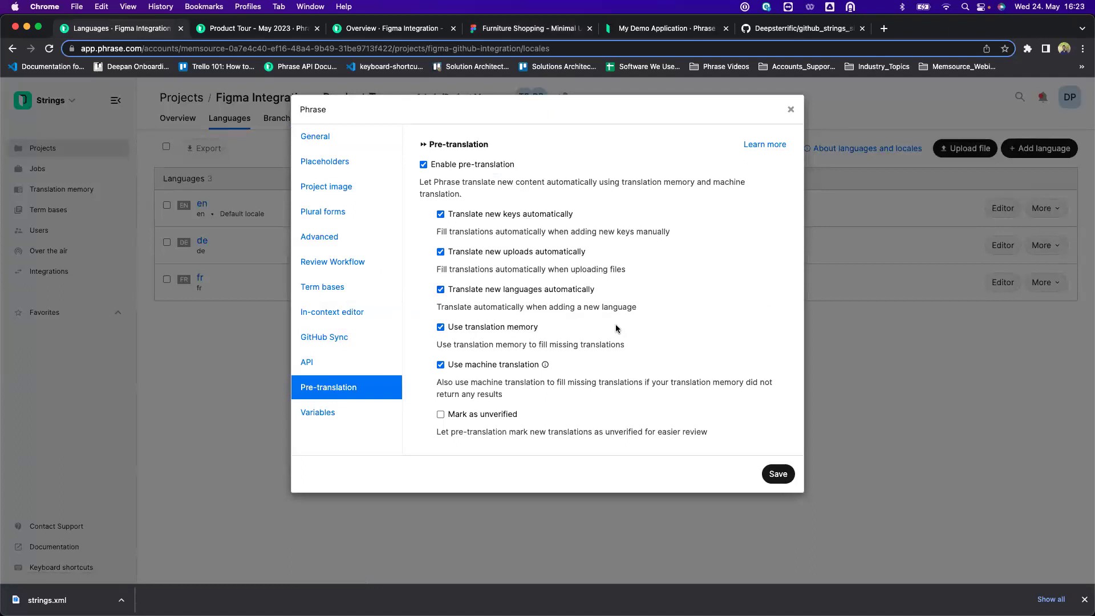
pyautogui.click(791, 110)
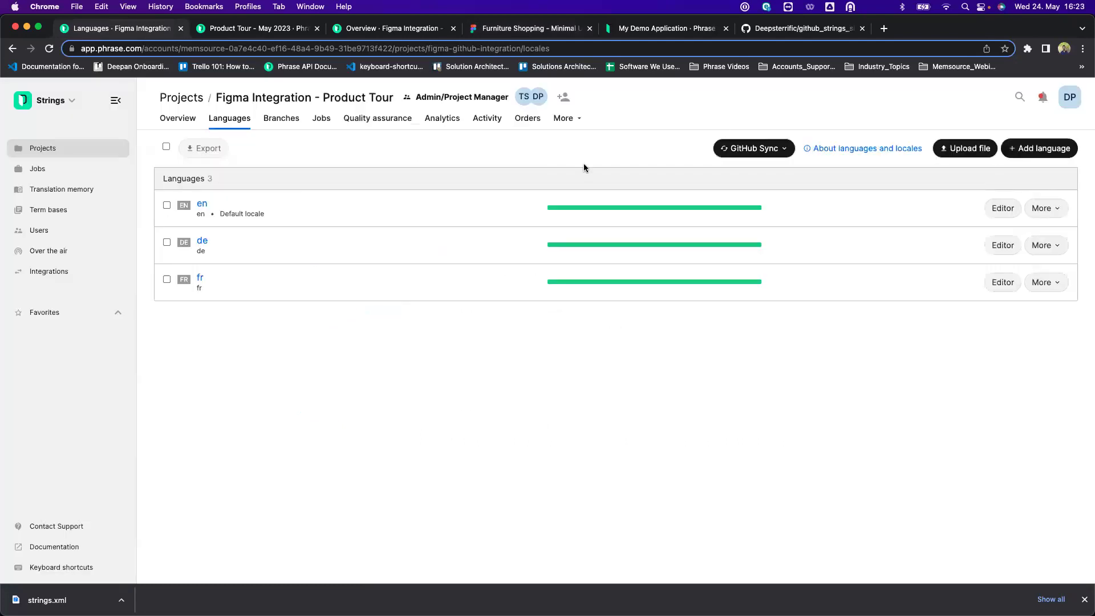
pyautogui.click(200, 244)
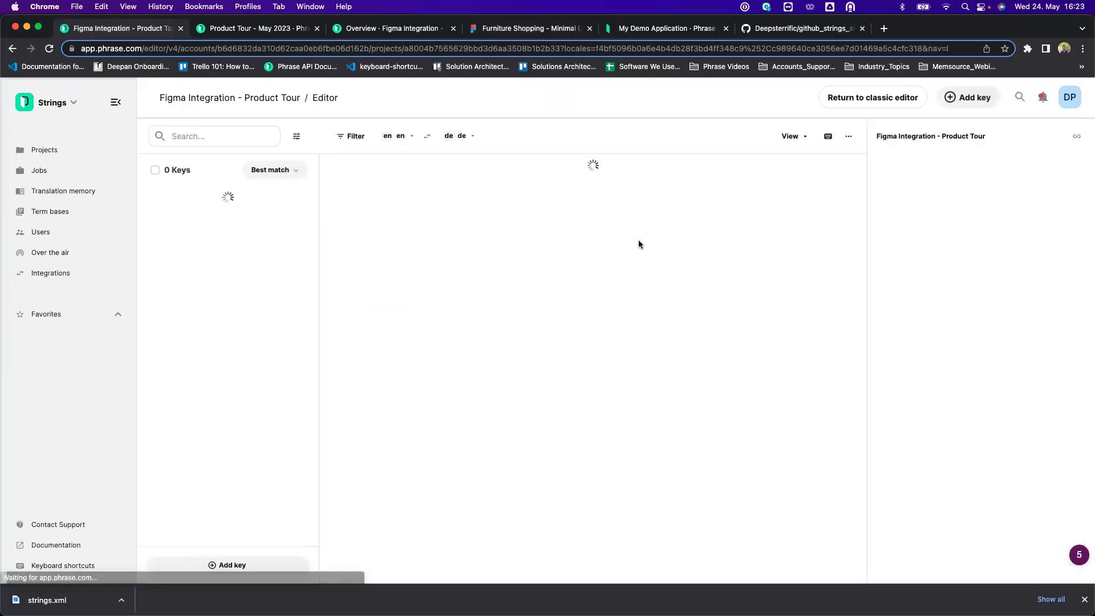
# Check app.product.title's German translation, Minimaler Stand.
pyautogui.click(500, 217)
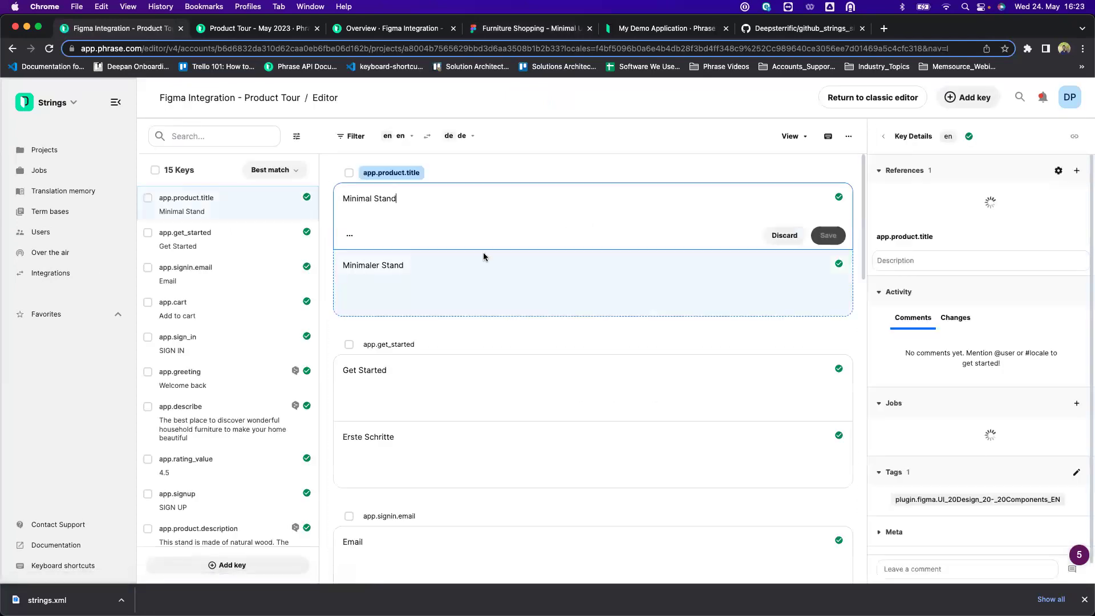
pyautogui.click(477, 269)
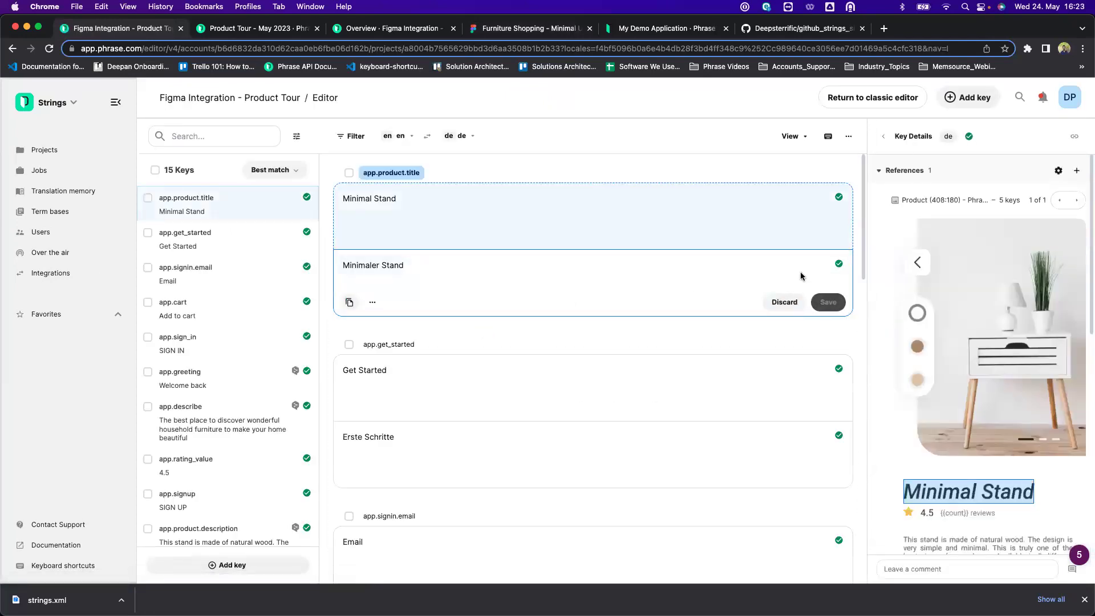
pyautogui.scroll(-2, 677, 398)
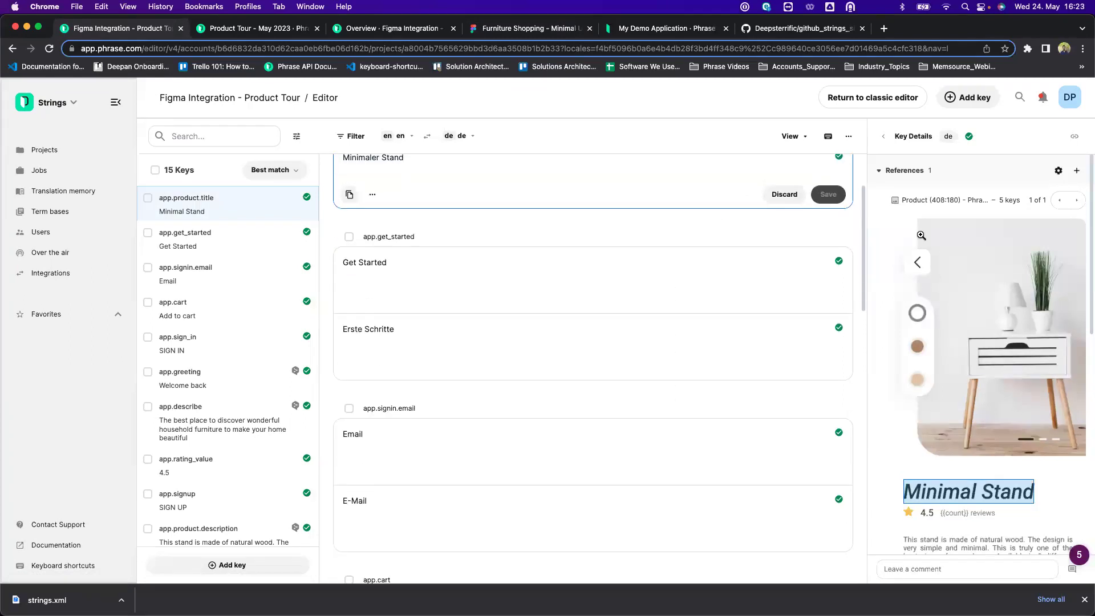
pyautogui.scroll(-1, 646, 210)
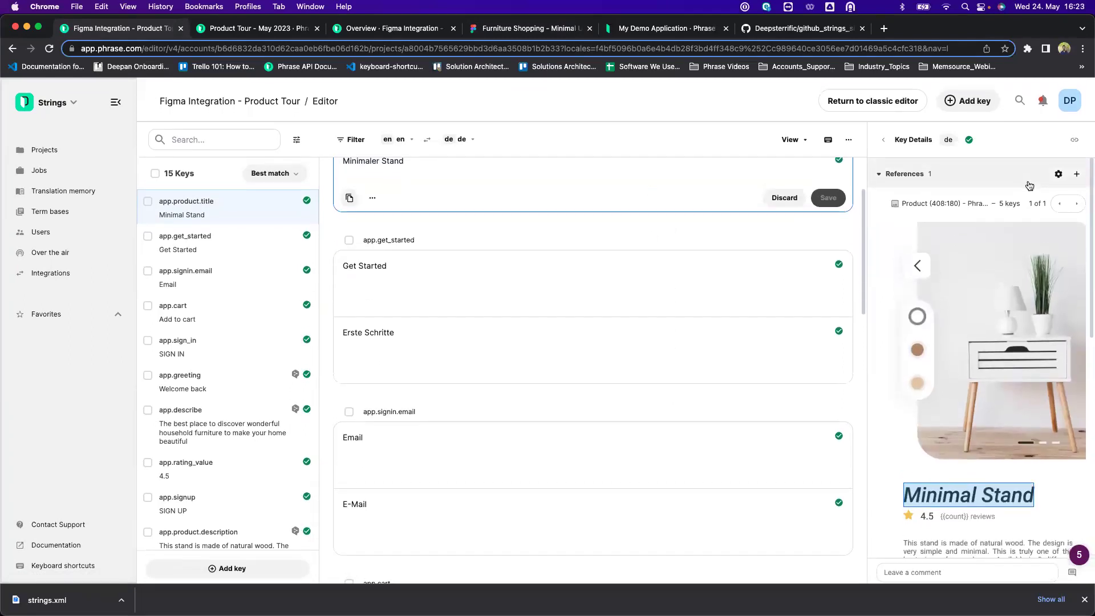
pyautogui.scroll(-10, 947, 272)
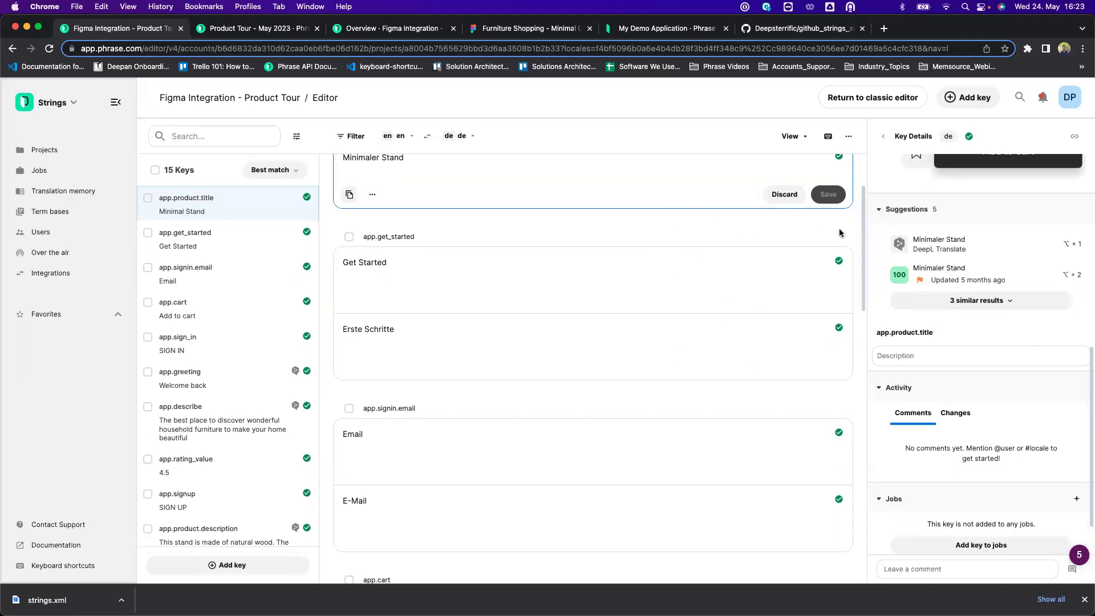
# Check the app.get_started, E-Mail and app.cart German translations, then return to Figma.
pyautogui.click(562, 259)
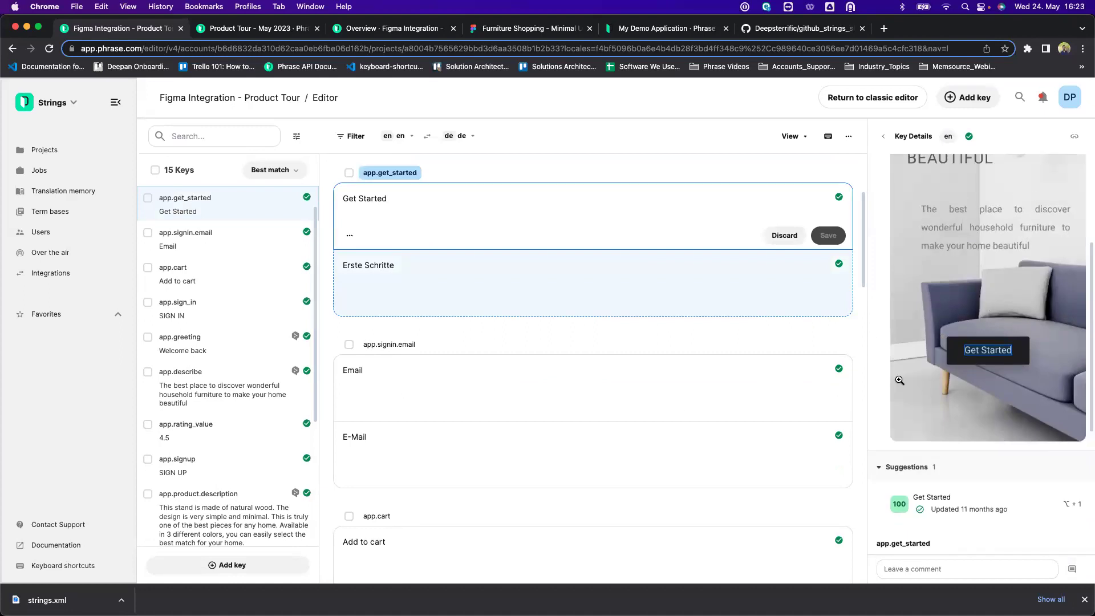
pyautogui.click(553, 455)
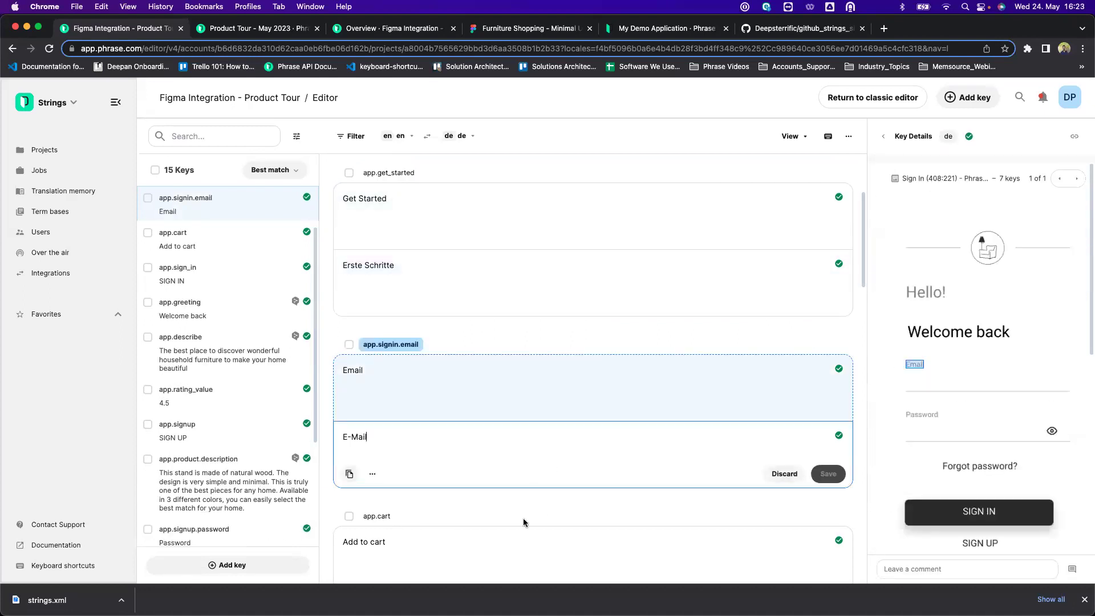
pyautogui.click(525, 489)
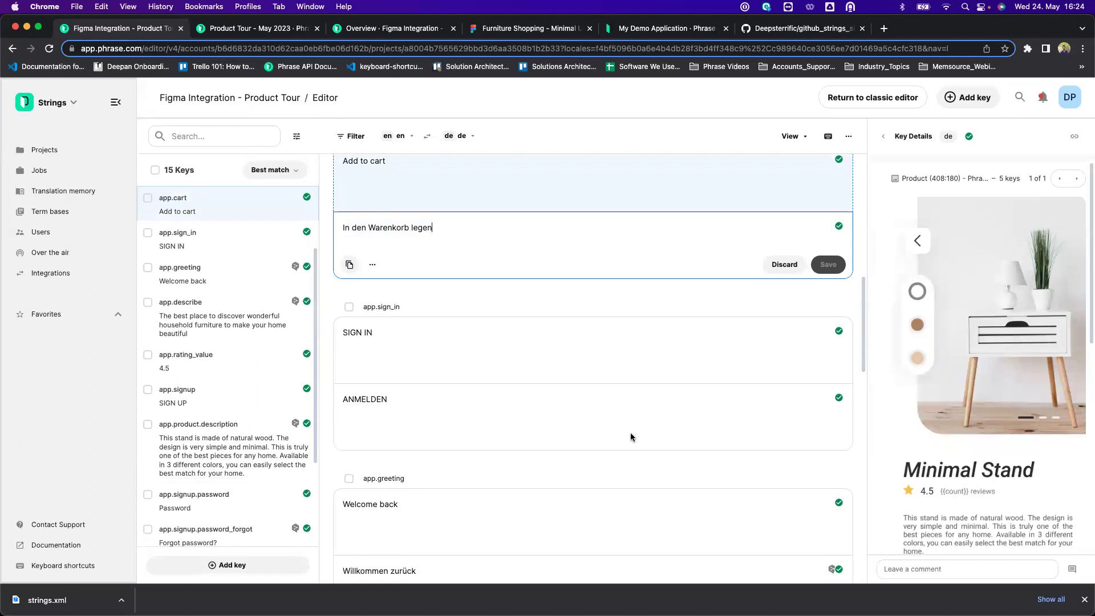
pyautogui.click(523, 30)
# Reselect the three frames and launch the Phrase Strings plugin on them.
pyautogui.click(627, 162)
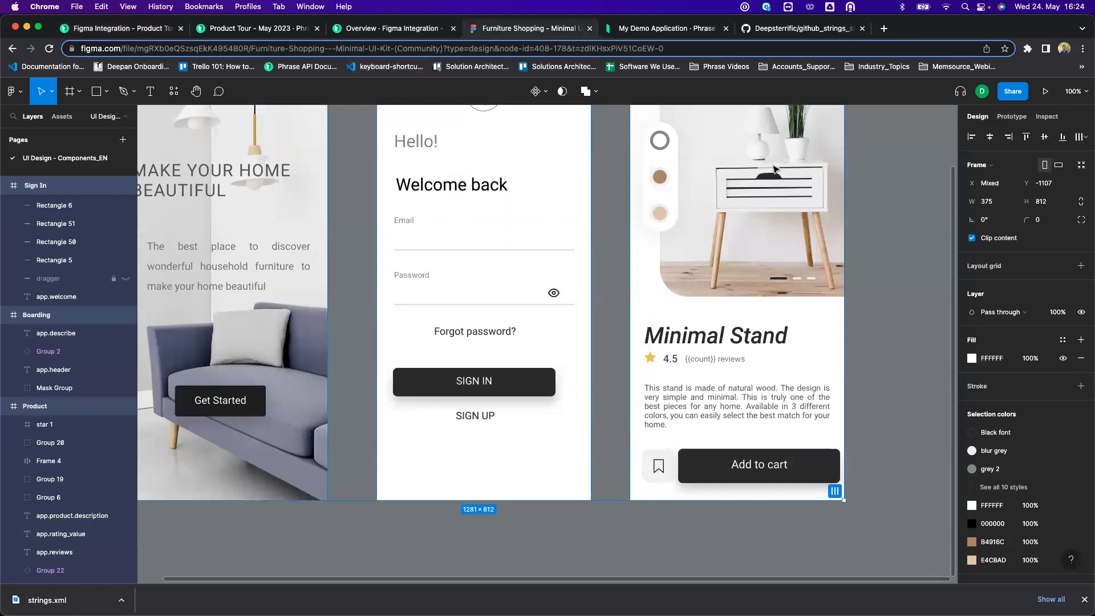
pyautogui.moveTo(907, 194); pyautogui.dragTo(918, 254)
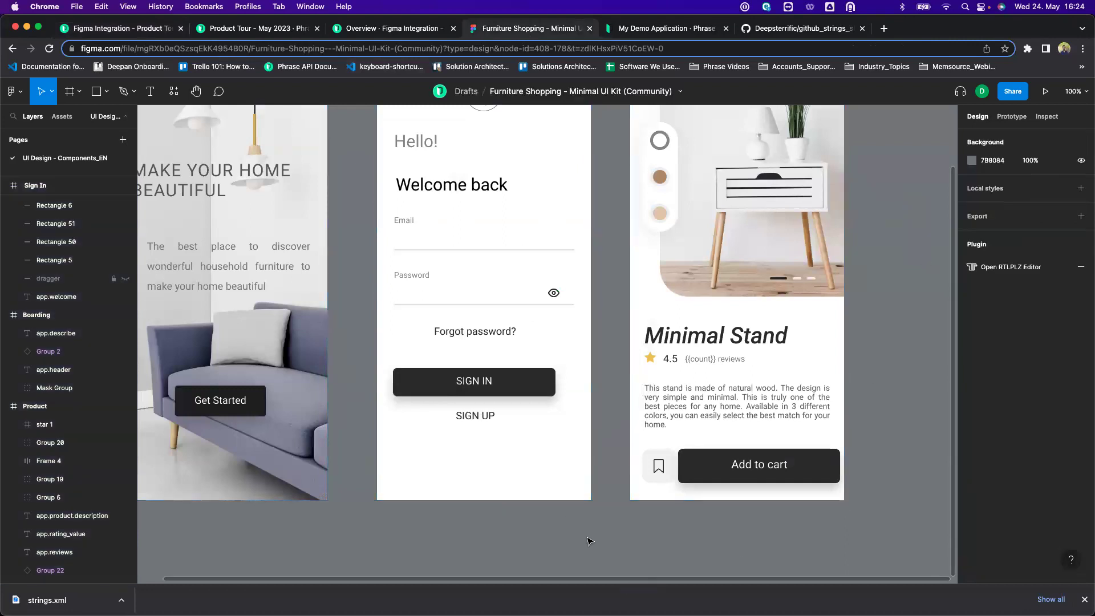
pyautogui.hscroll(-3, 668, 560)
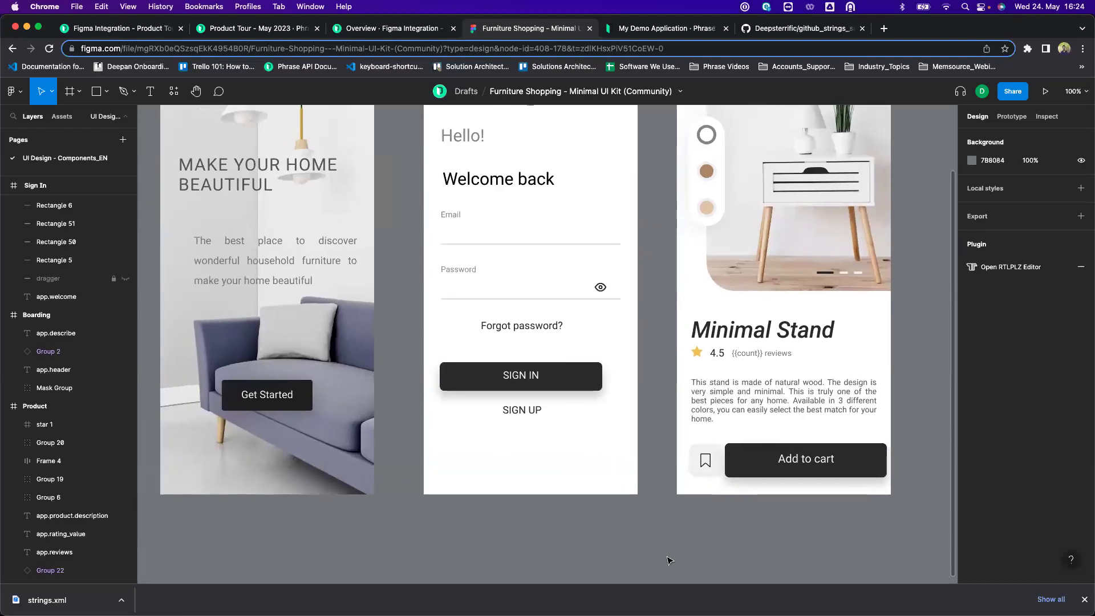
pyautogui.scroll(-1, 668, 560)
pyautogui.scroll(-1, 703, 543)
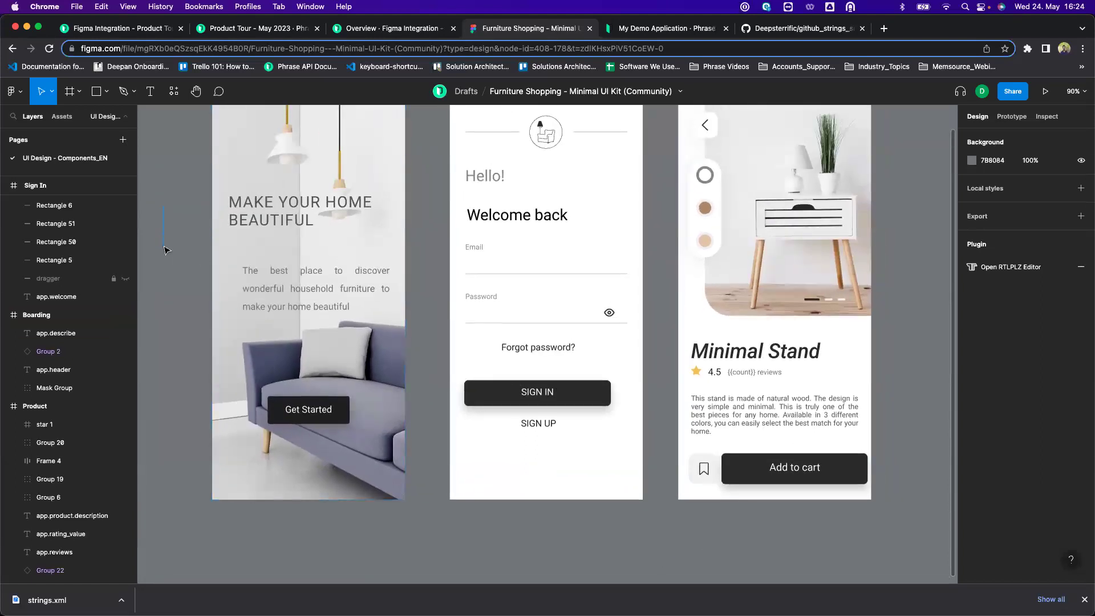
pyautogui.scroll(3, 336, 171)
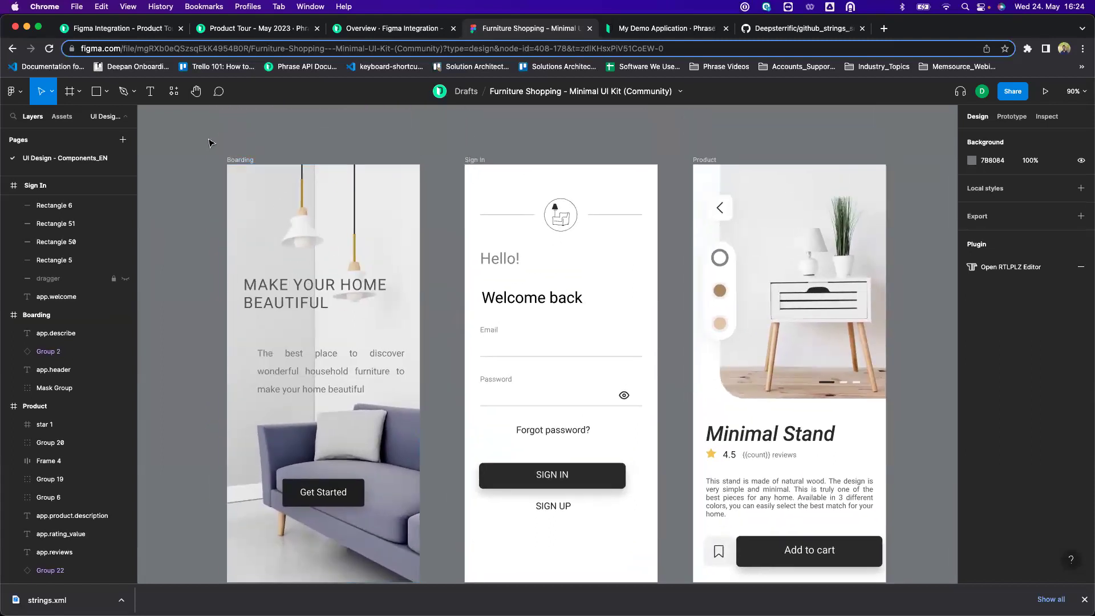
pyautogui.moveTo(210, 469); pyautogui.dragTo(935, 495)
pyautogui.rightClick(590, 233)
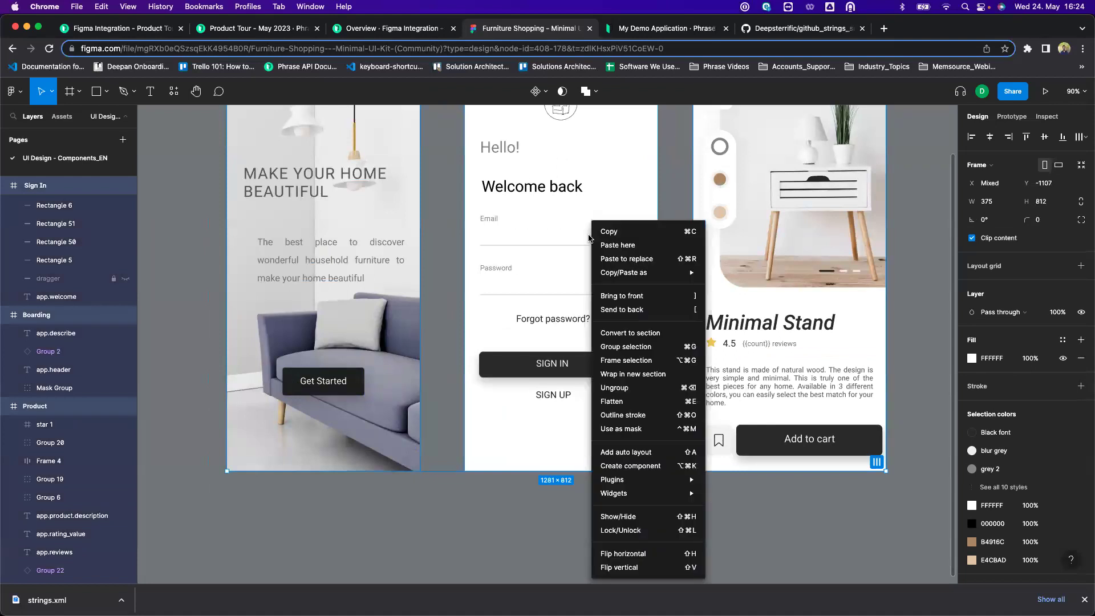
pyautogui.moveTo(621, 483)
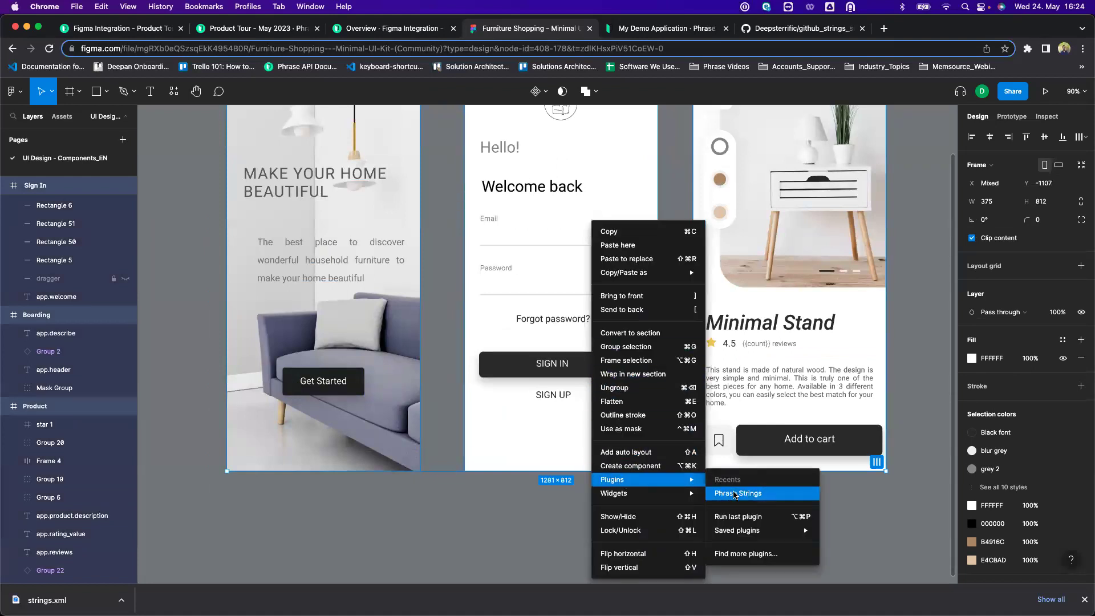
pyautogui.click(736, 493)
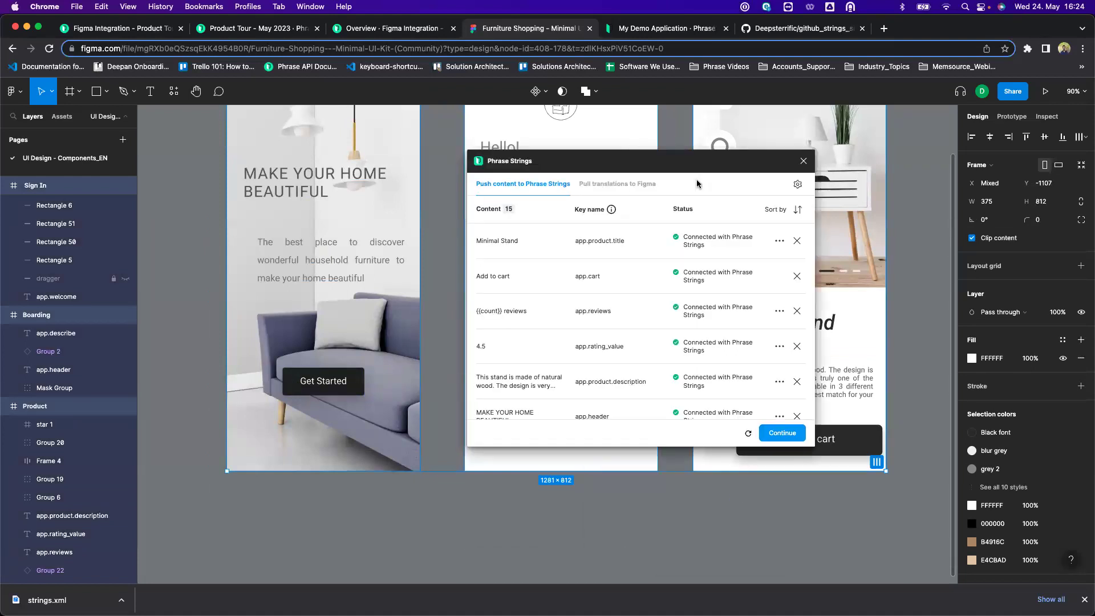
# Set the plugin to pull de translations into Figma and continue.
pyautogui.click(626, 186)
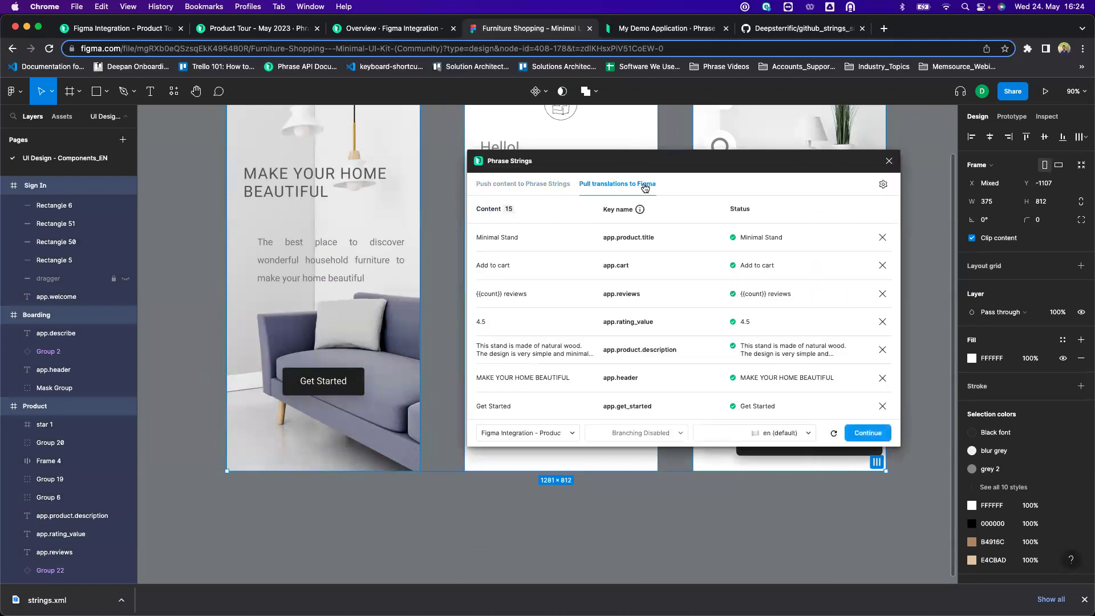
pyautogui.scroll(-4, 709, 262)
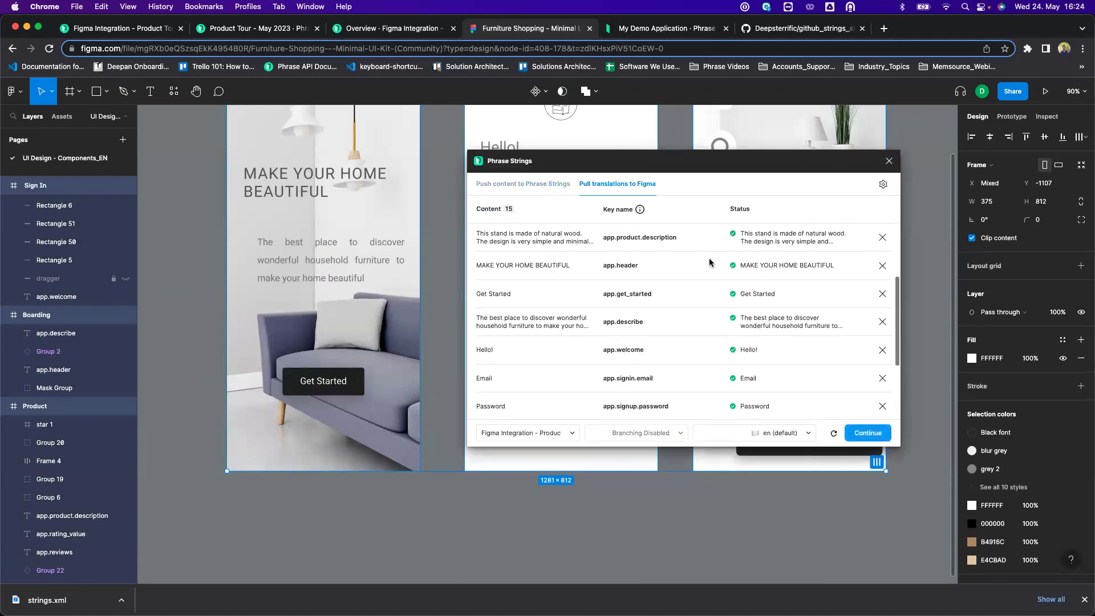
pyautogui.click(740, 439)
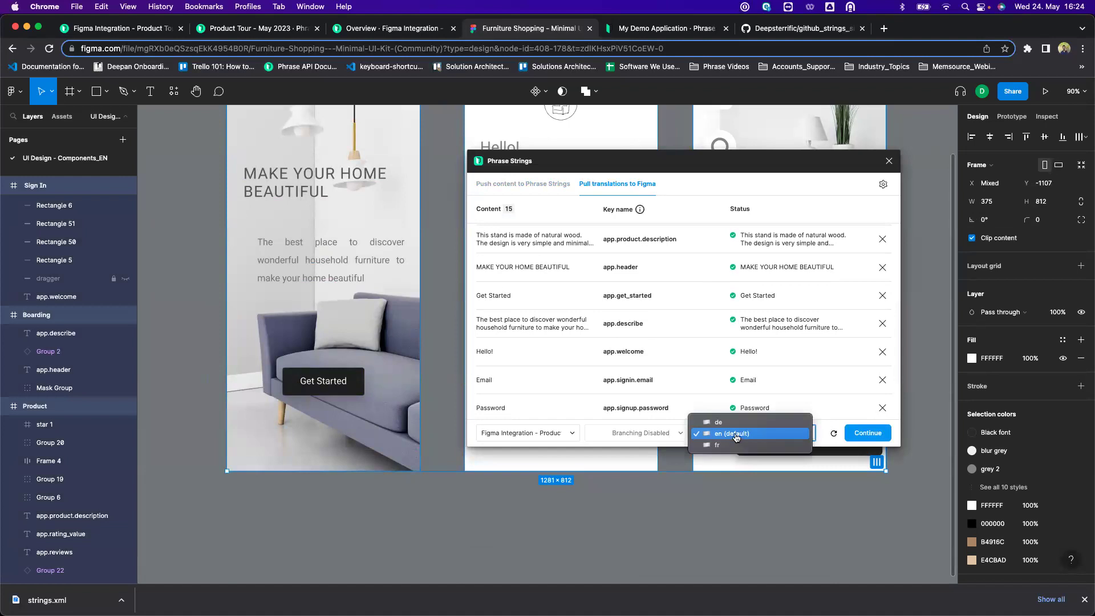
pyautogui.click(728, 426)
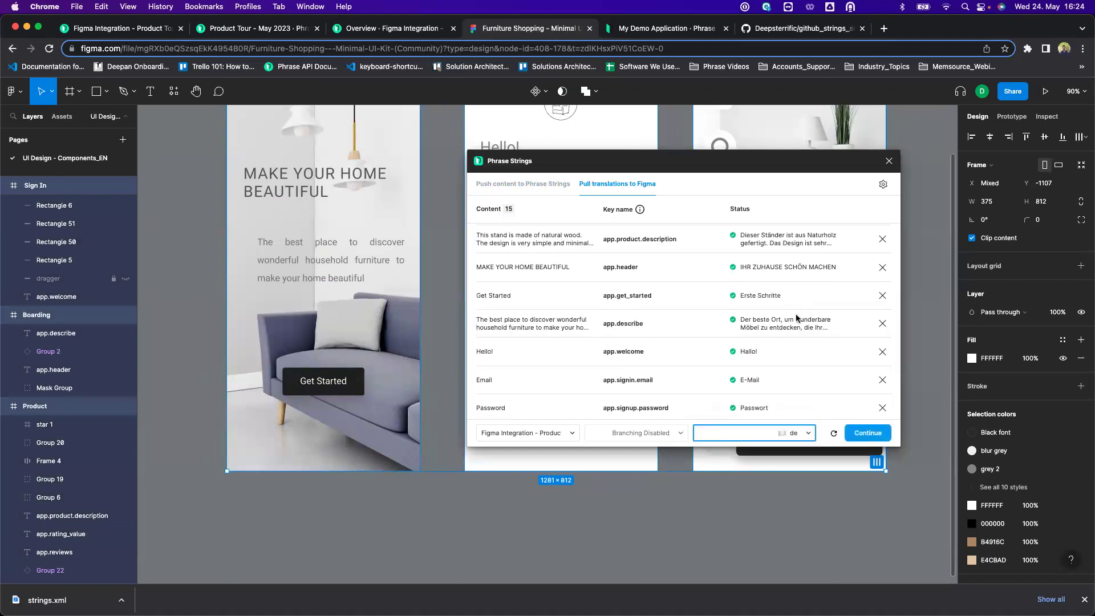
pyautogui.scroll(3, 807, 300)
pyautogui.scroll(-6, 815, 319)
pyautogui.click(863, 435)
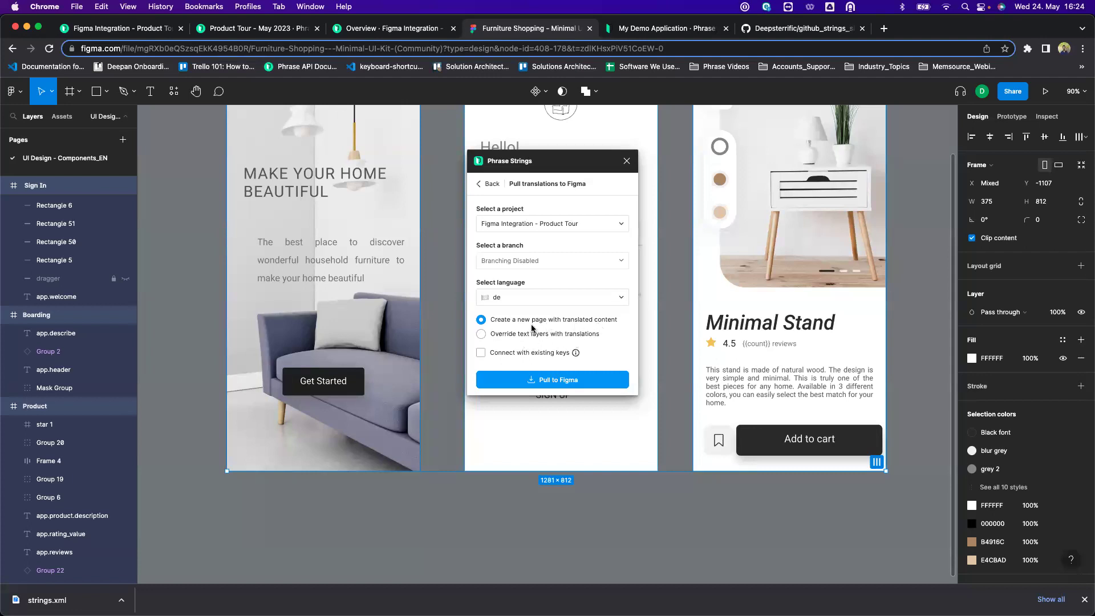
# Pull the German translations into a new Figma page, close the plugin, and inspect the German header text.
pyautogui.click(585, 386)
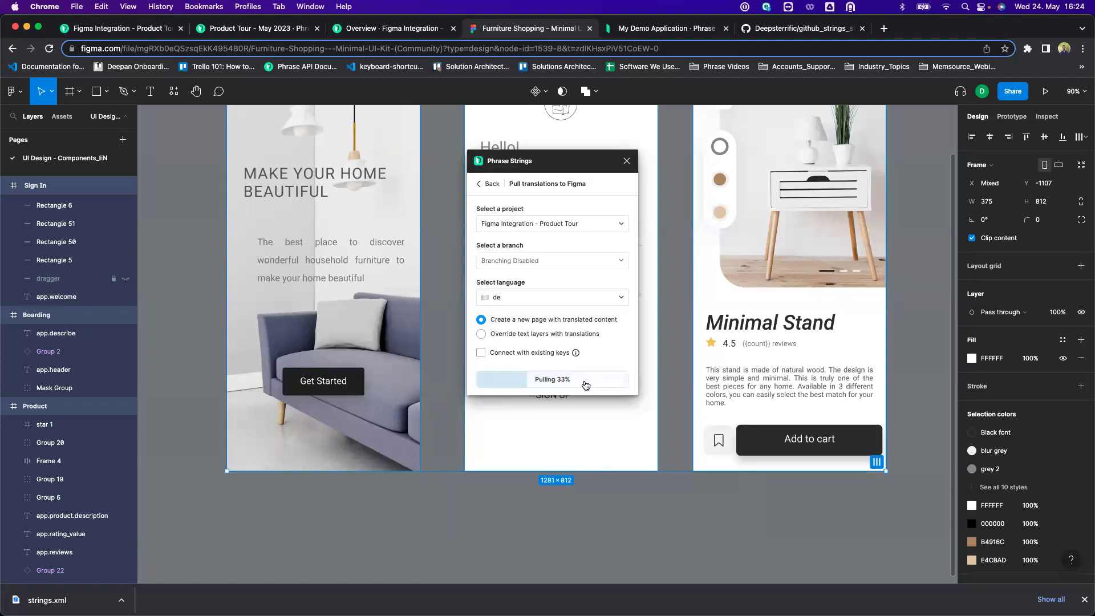
pyautogui.click(625, 162)
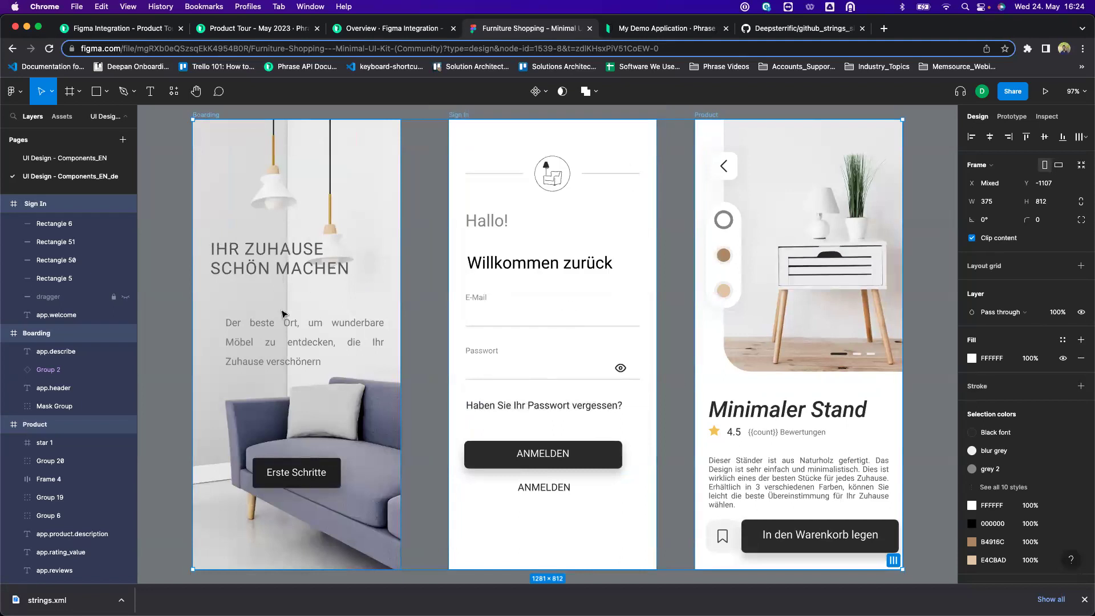
pyautogui.click(301, 264)
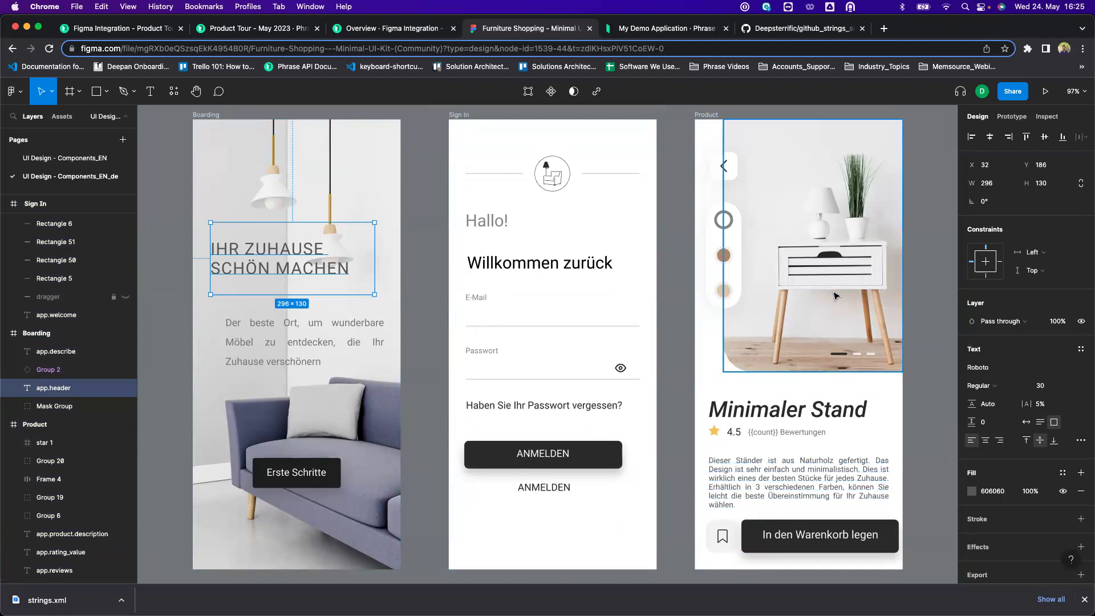
pyautogui.click(676, 246)
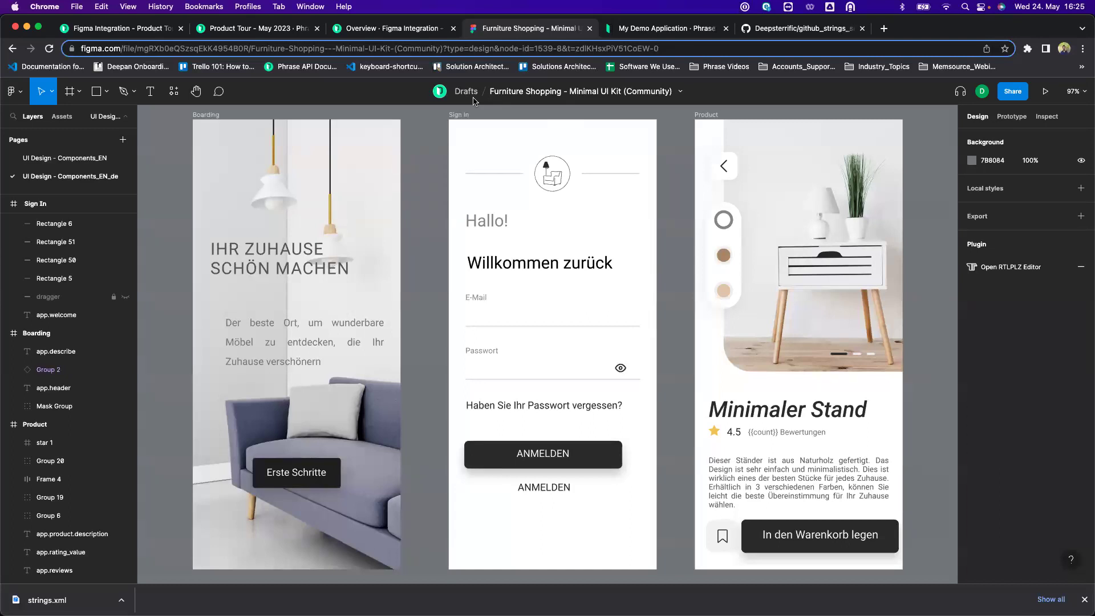
# Open the demo website's description text in the In-context Editor.
pyautogui.click(671, 32)
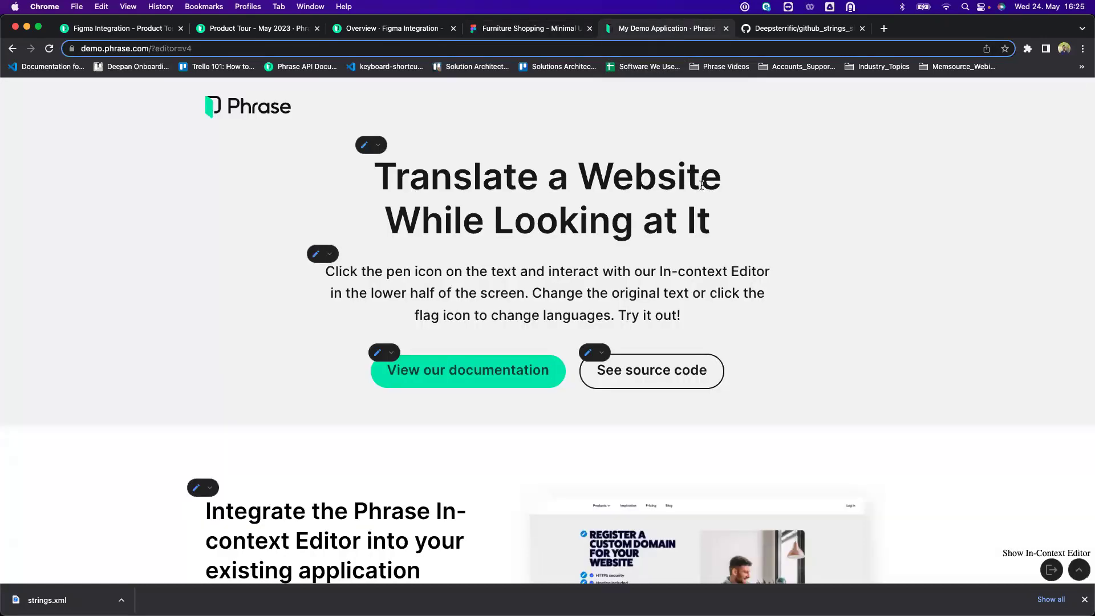
pyautogui.scroll(-5, 790, 219)
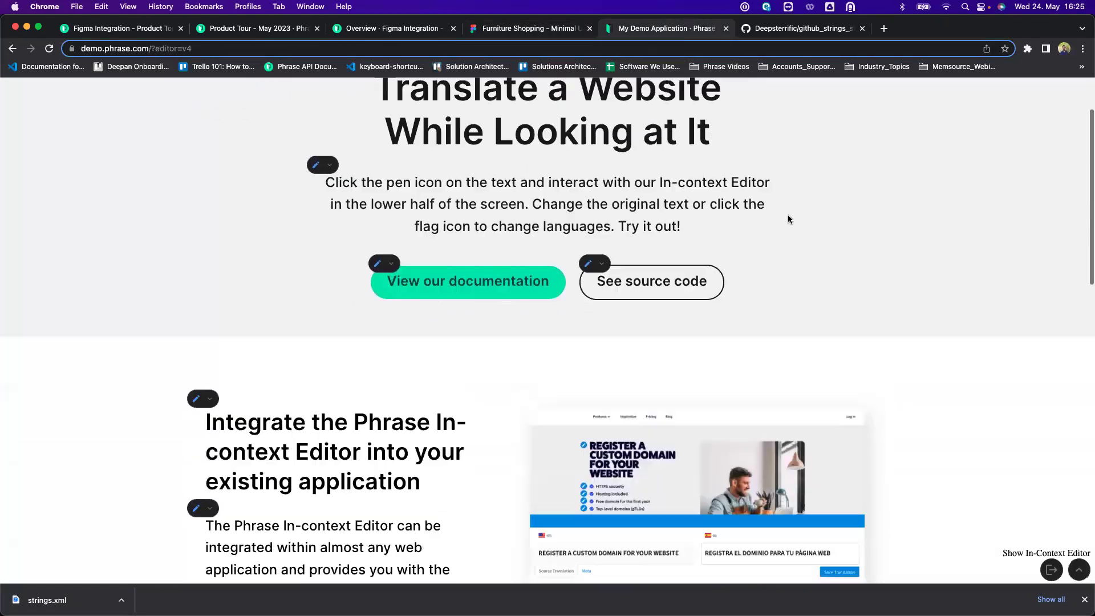
pyautogui.scroll(-2, 788, 219)
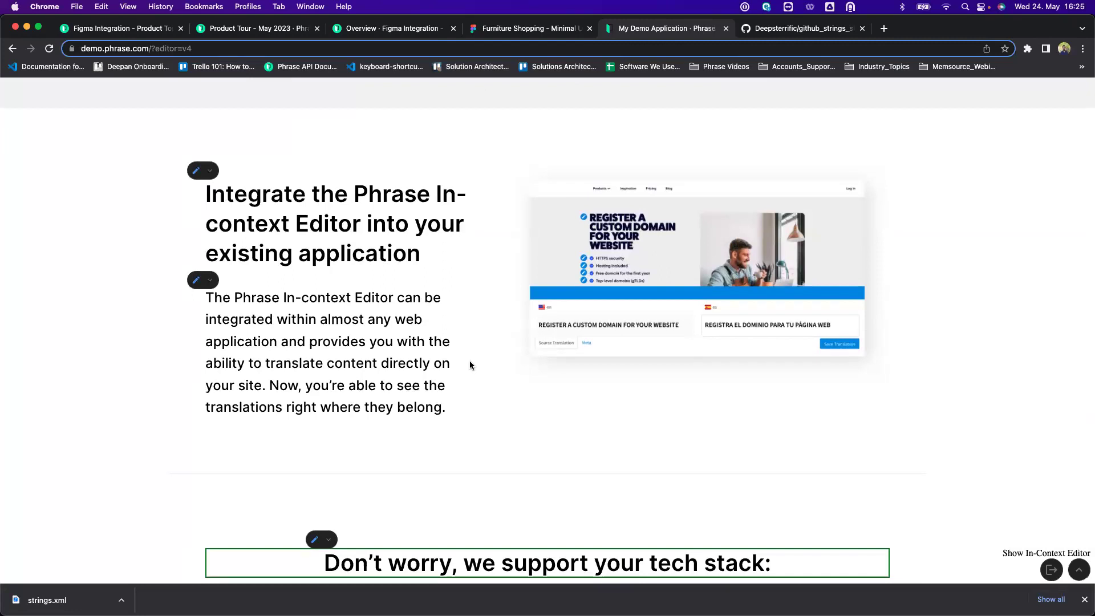
pyautogui.scroll(3, 477, 365)
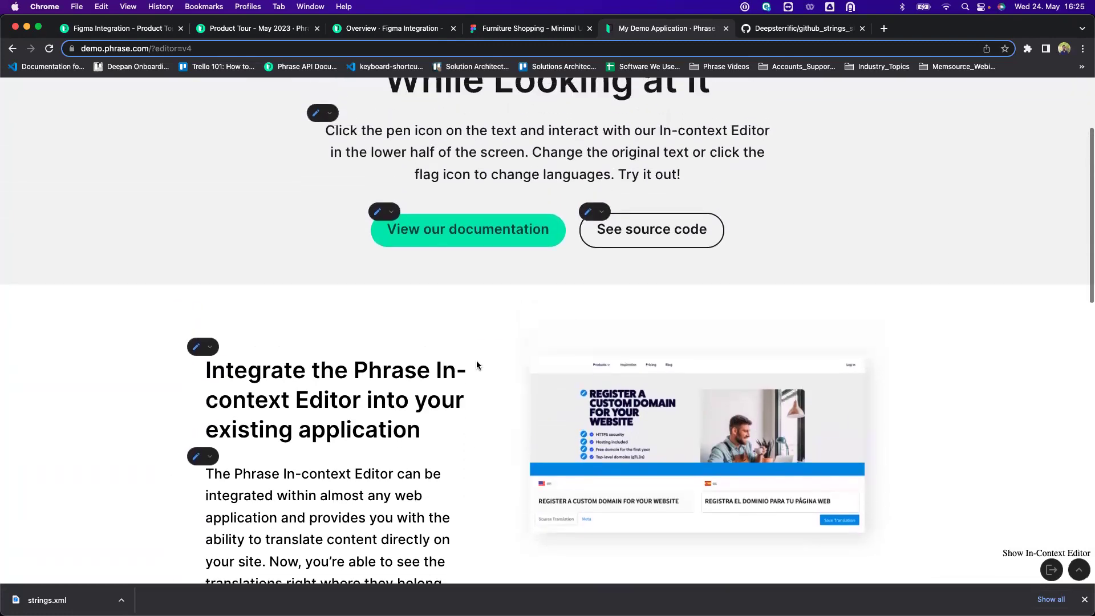
pyautogui.scroll(-4, 477, 365)
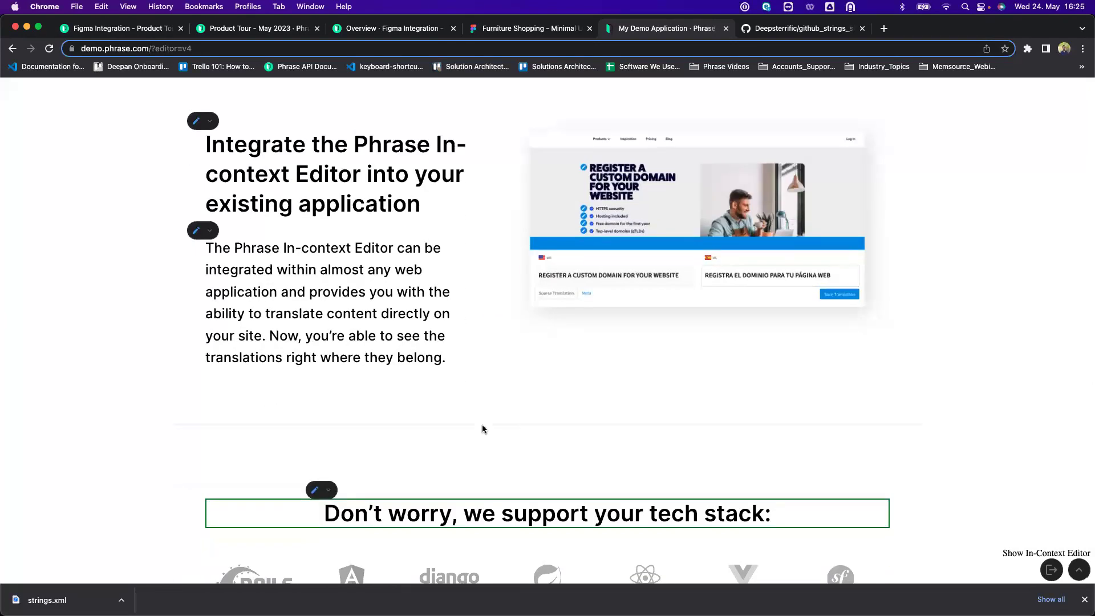
pyautogui.scroll(5, 260, 117)
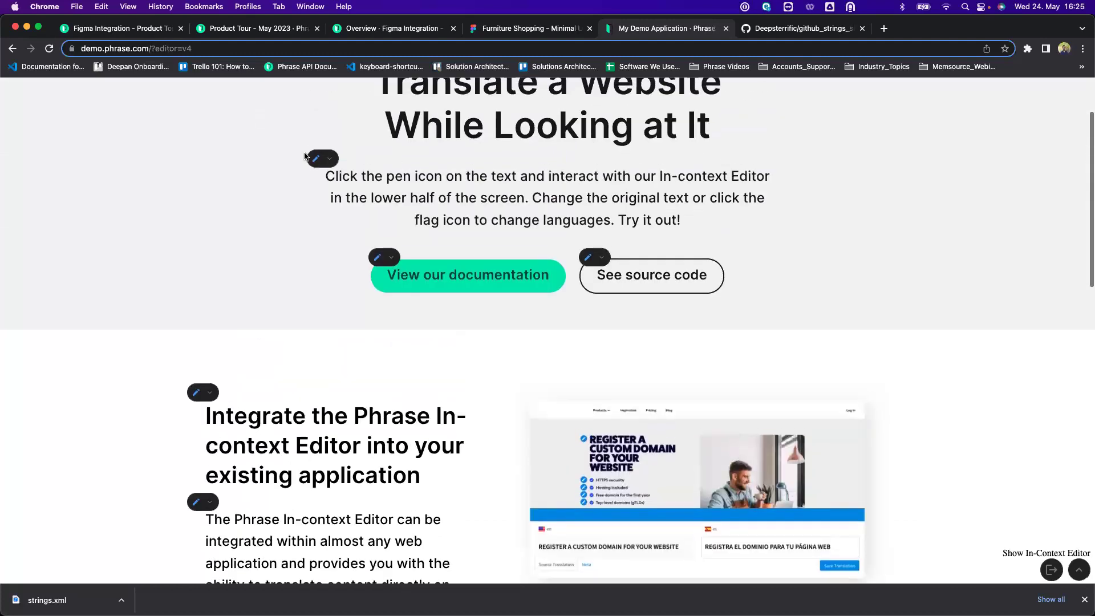
pyautogui.scroll(1, 318, 165)
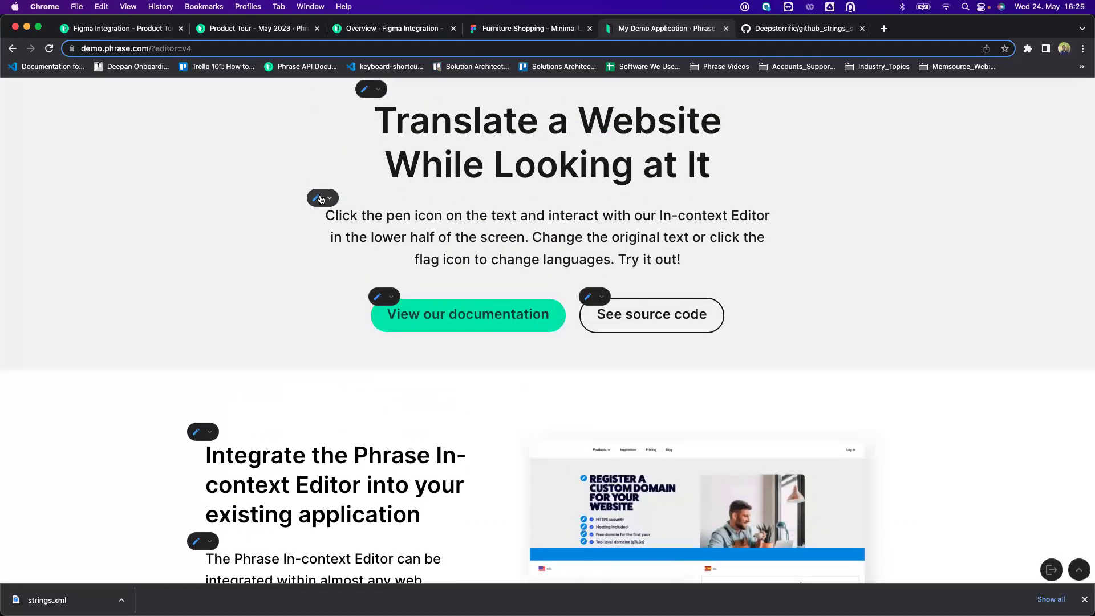
pyautogui.click(328, 198)
pyautogui.click(323, 169)
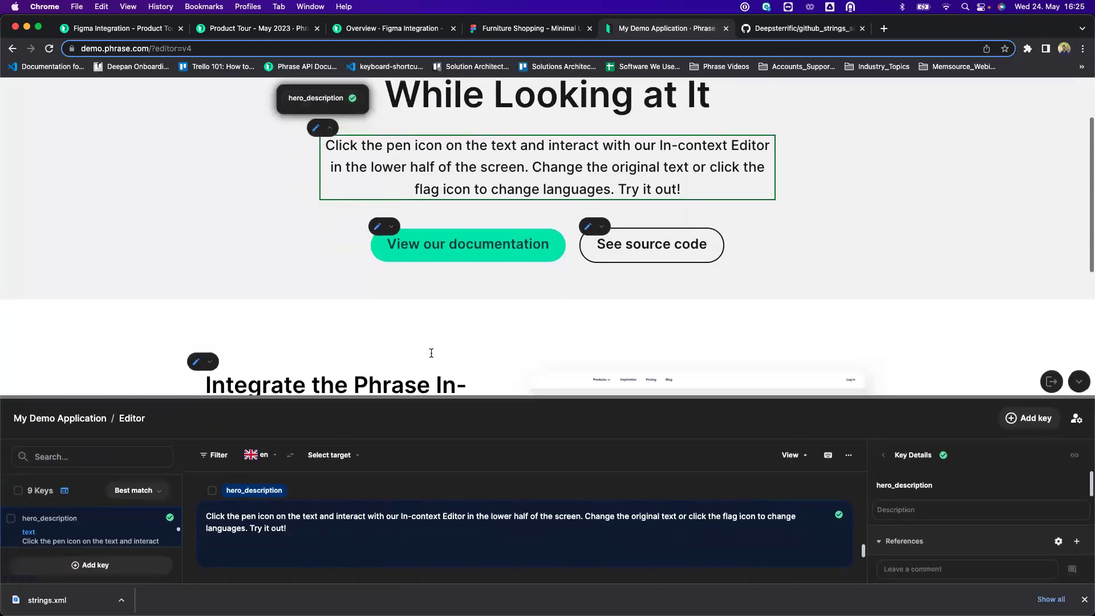
# Enlarge the editor and show German (de) translations beside the English source keys.
pyautogui.moveTo(517, 397); pyautogui.dragTo(517, 335)
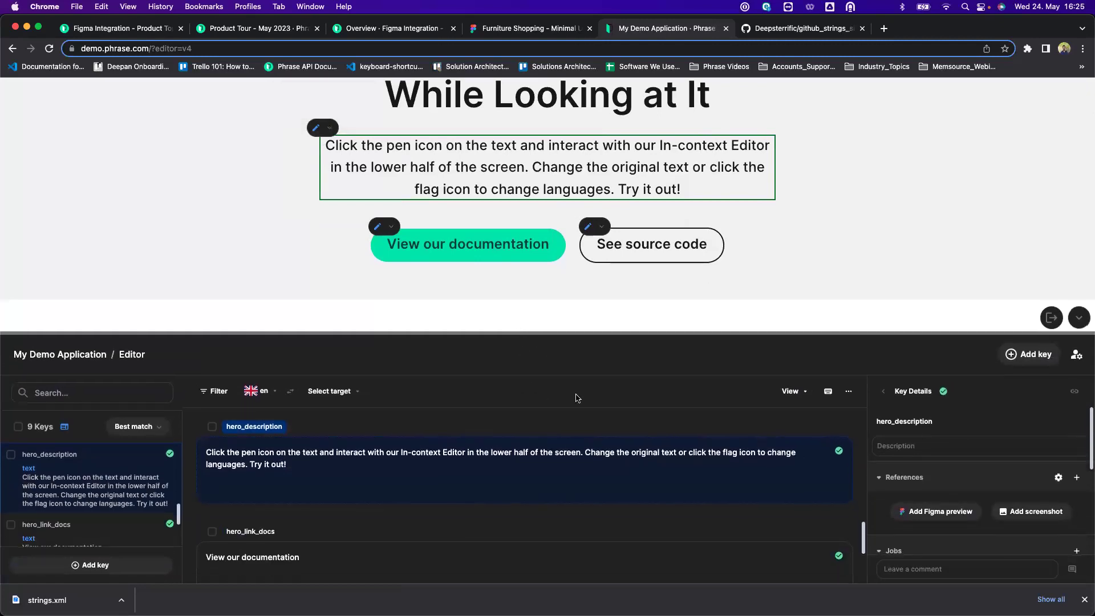
pyautogui.click(329, 391)
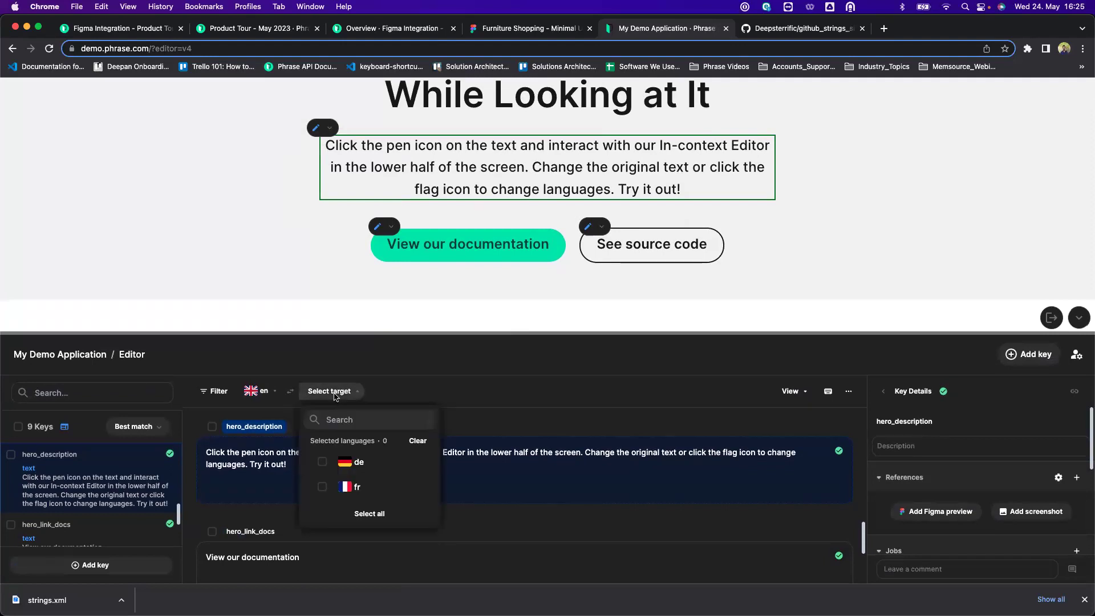
pyautogui.click(323, 462)
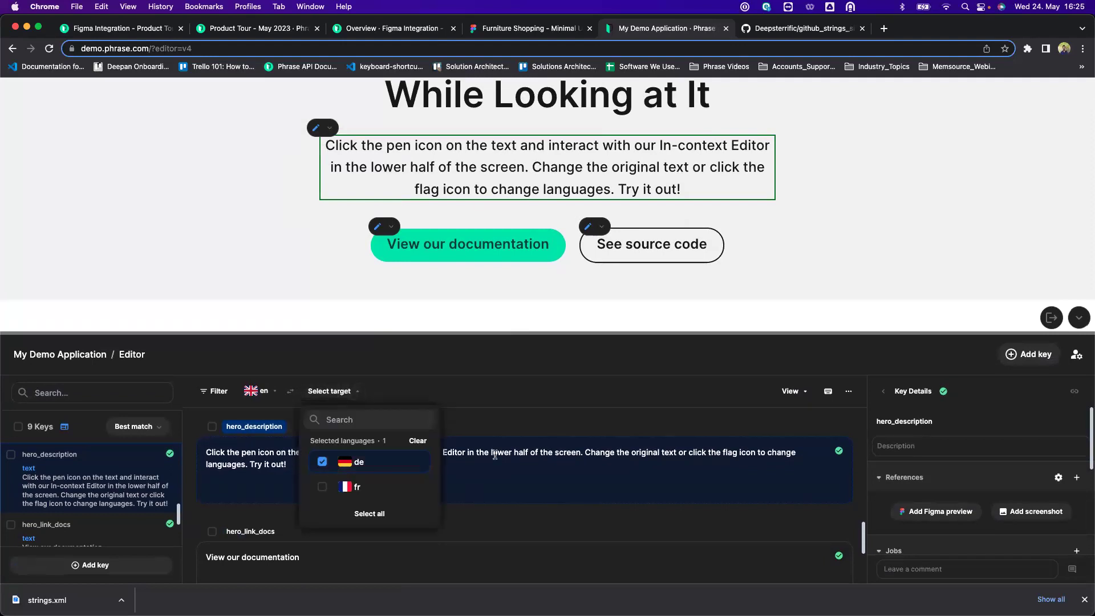
pyautogui.click(612, 397)
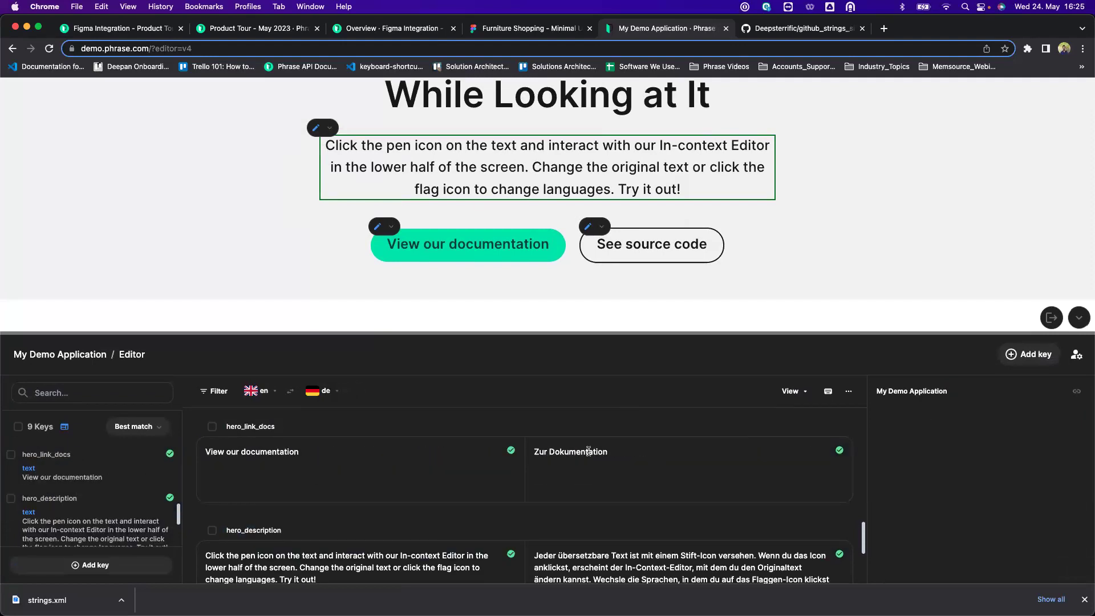
pyautogui.scroll(5, 590, 454)
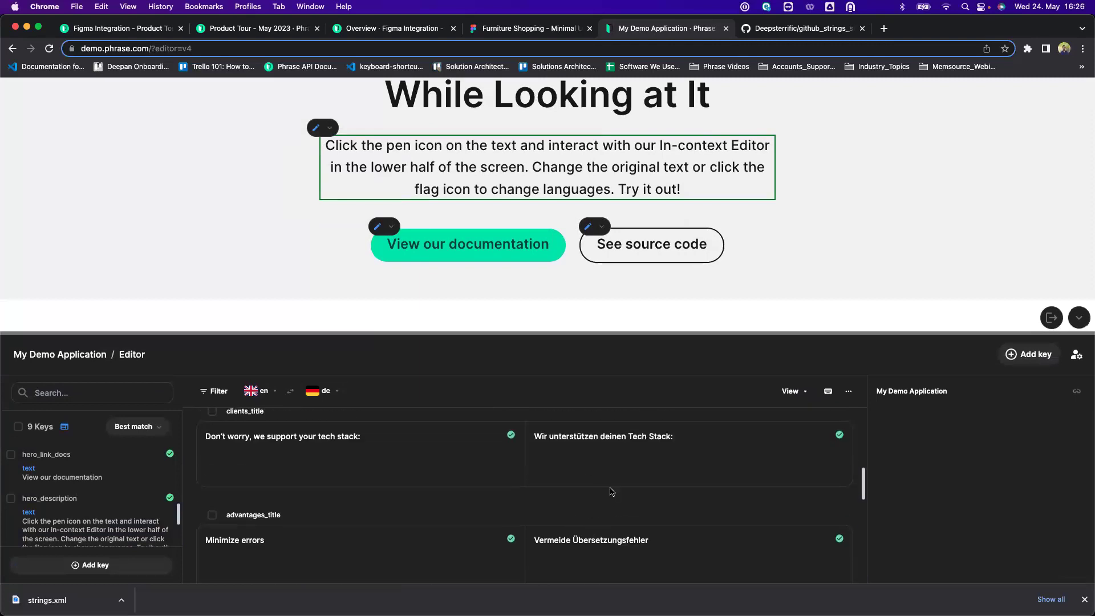
pyautogui.scroll(2, 612, 491)
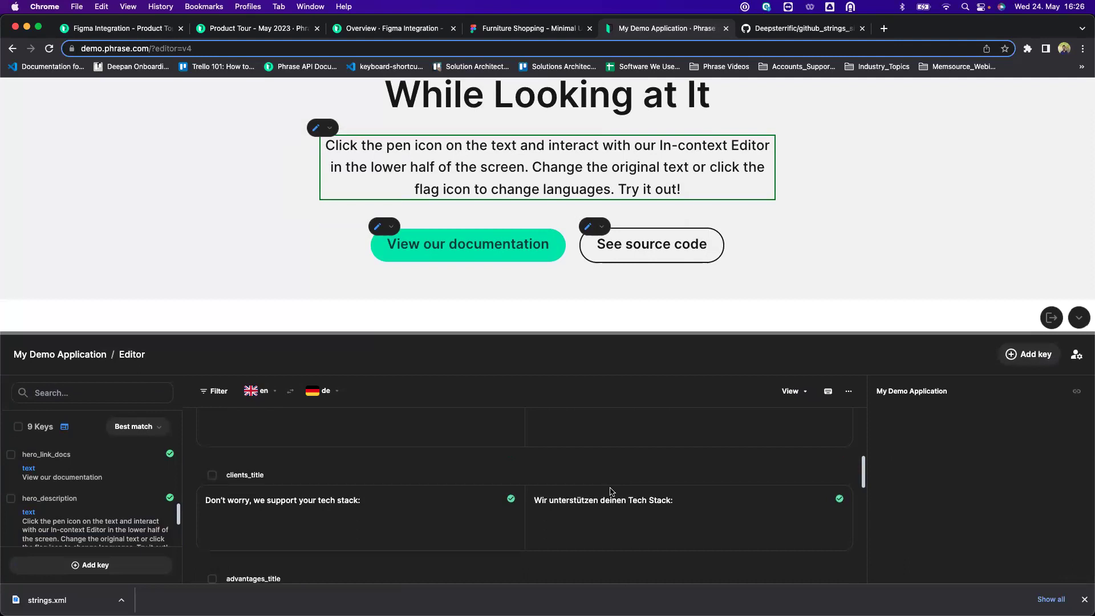
pyautogui.scroll(3, 610, 491)
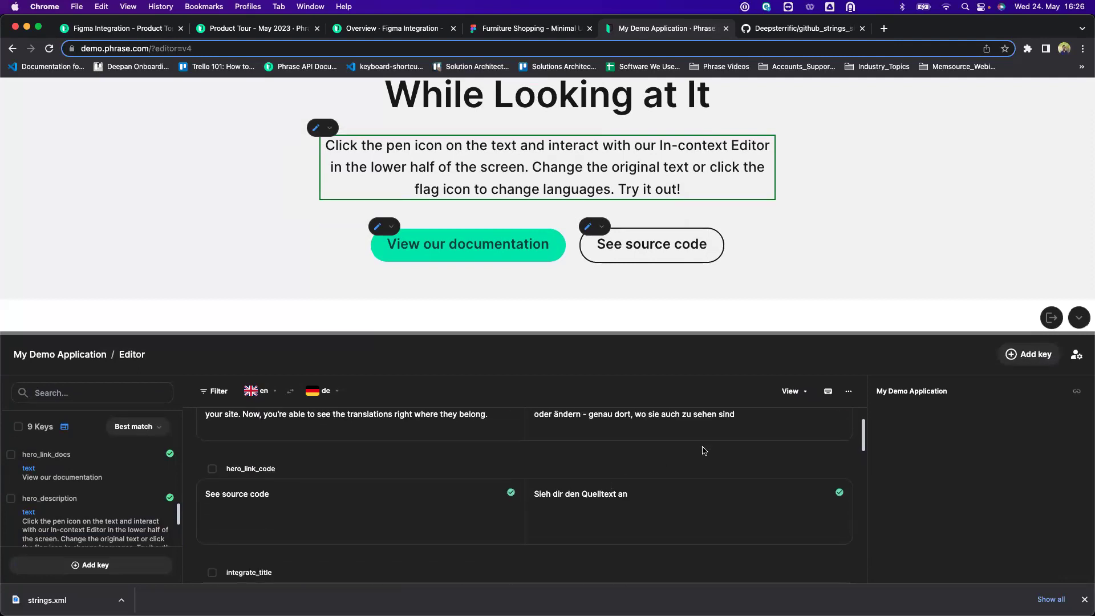
pyautogui.scroll(2, 736, 433)
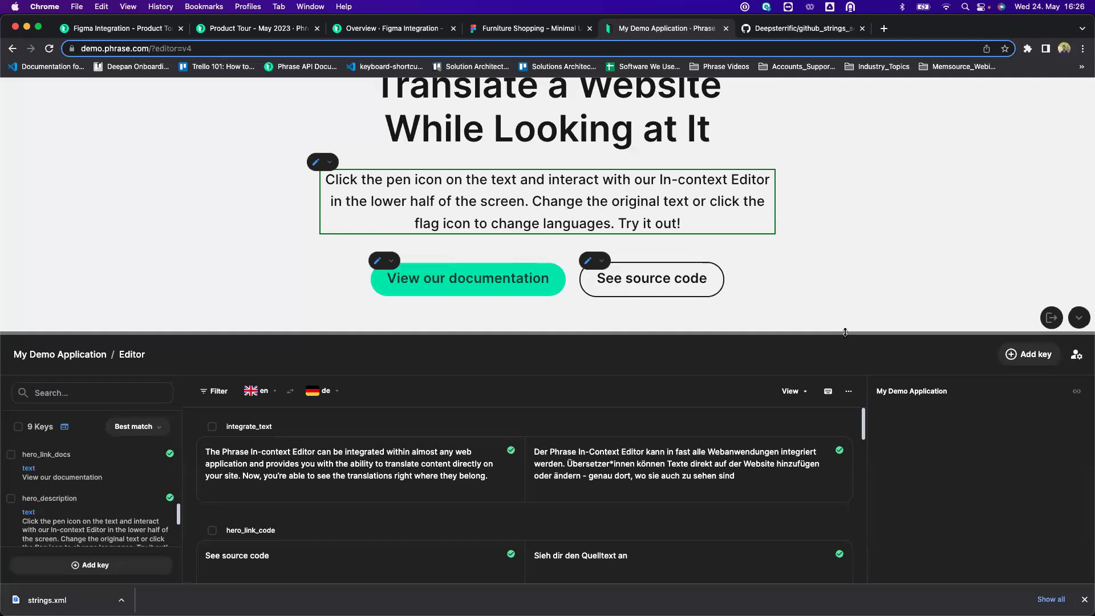
pyautogui.moveTo(845, 333); pyautogui.dragTo(849, 268)
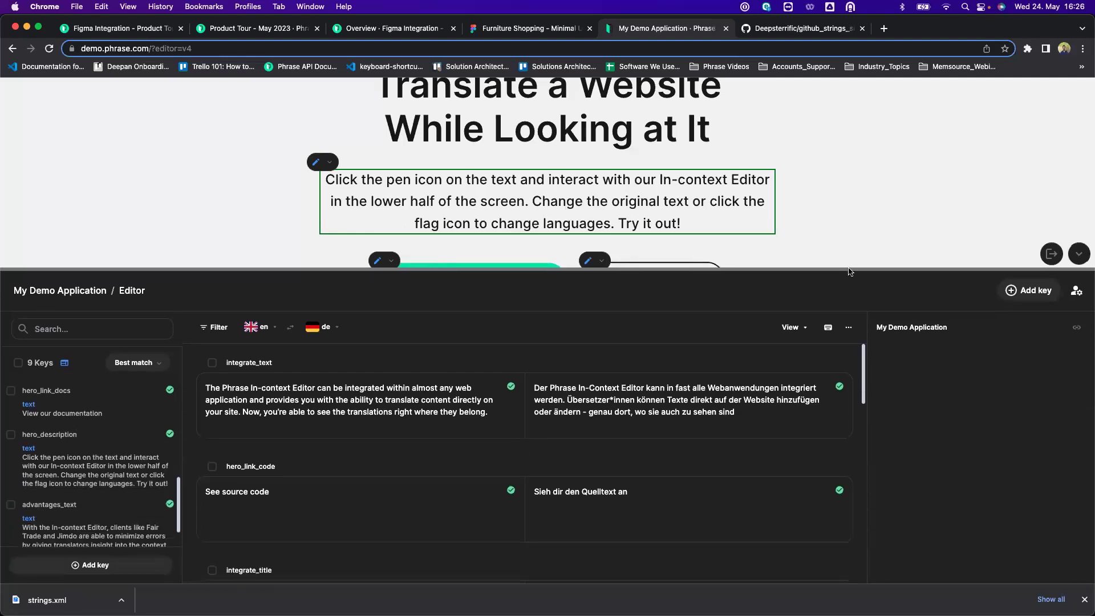
# Open integrate_text's German translation and review its DeepL suggestions and Key Details.
pyautogui.click(708, 412)
pyautogui.moveTo(925, 446)
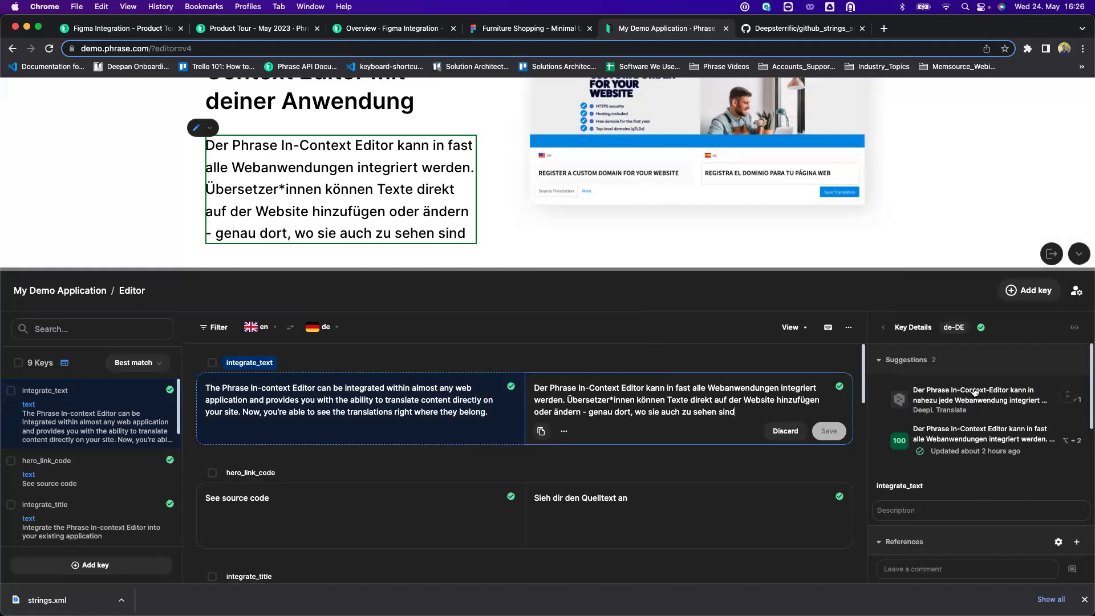
pyautogui.moveTo(979, 442)
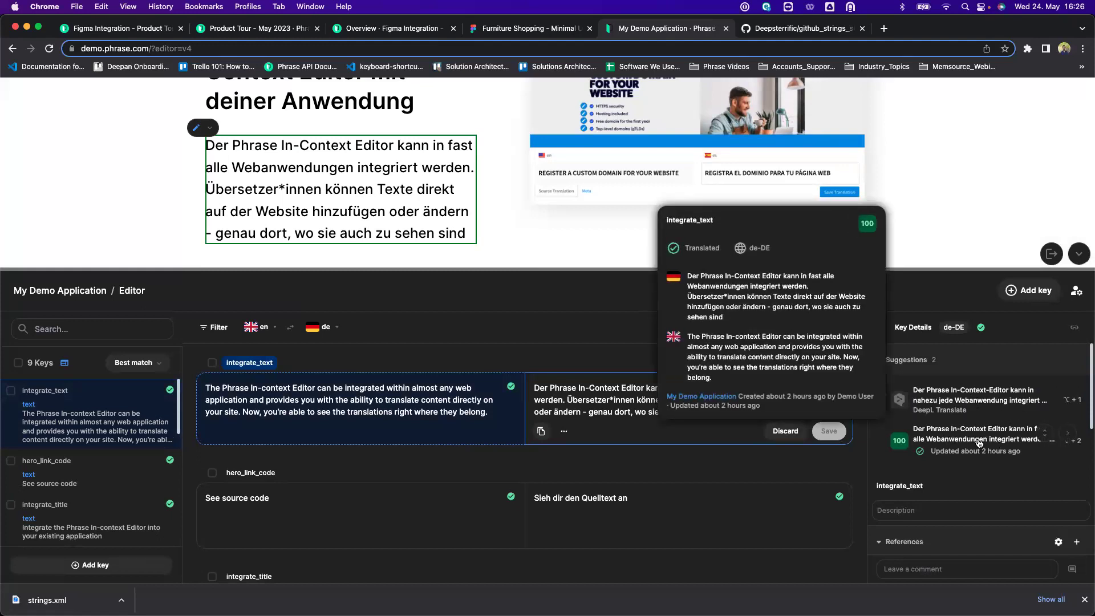
pyautogui.click(1010, 460)
pyautogui.scroll(-2, 978, 481)
pyautogui.scroll(2, 977, 481)
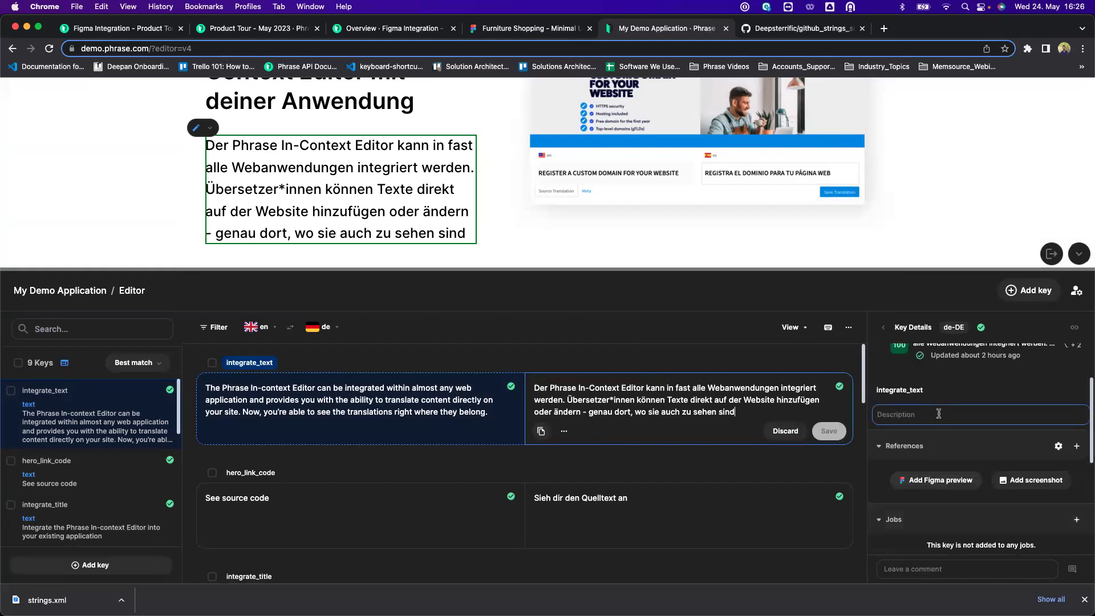
pyautogui.click(965, 414)
pyautogui.scroll(-4, 965, 416)
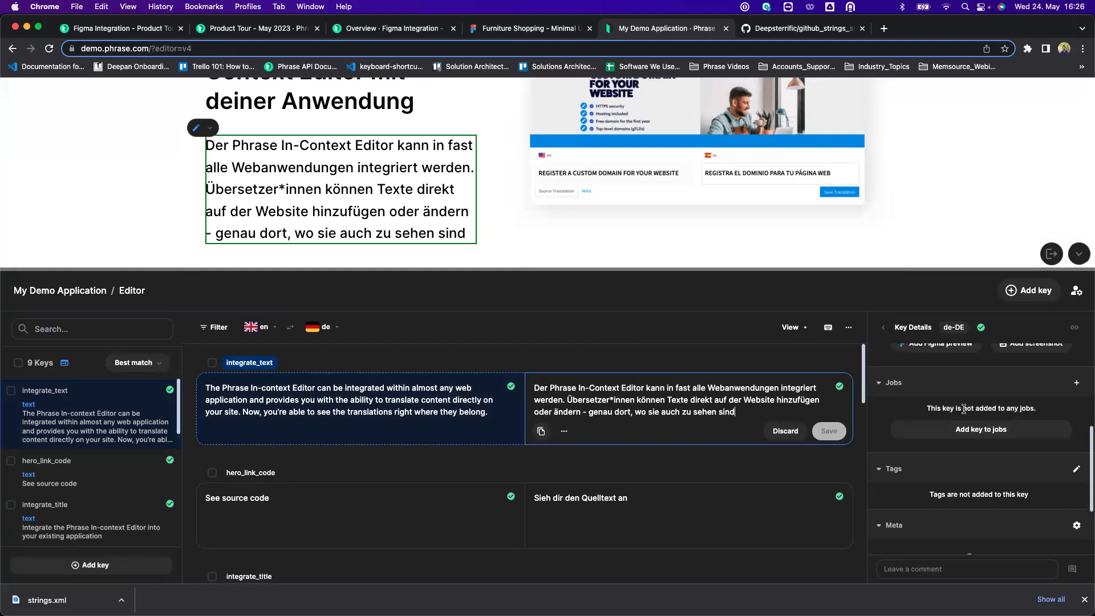
pyautogui.scroll(5, 964, 408)
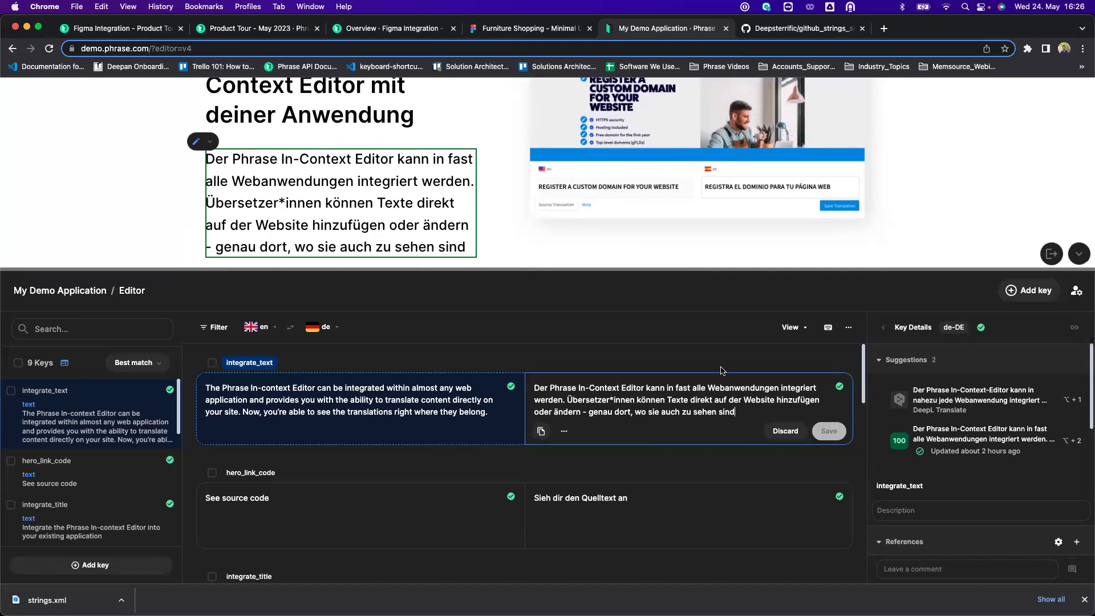
# Append 'ADDING SOME CONTENT' to integrate_text's German translation.
pyautogui.write('ADDIN')
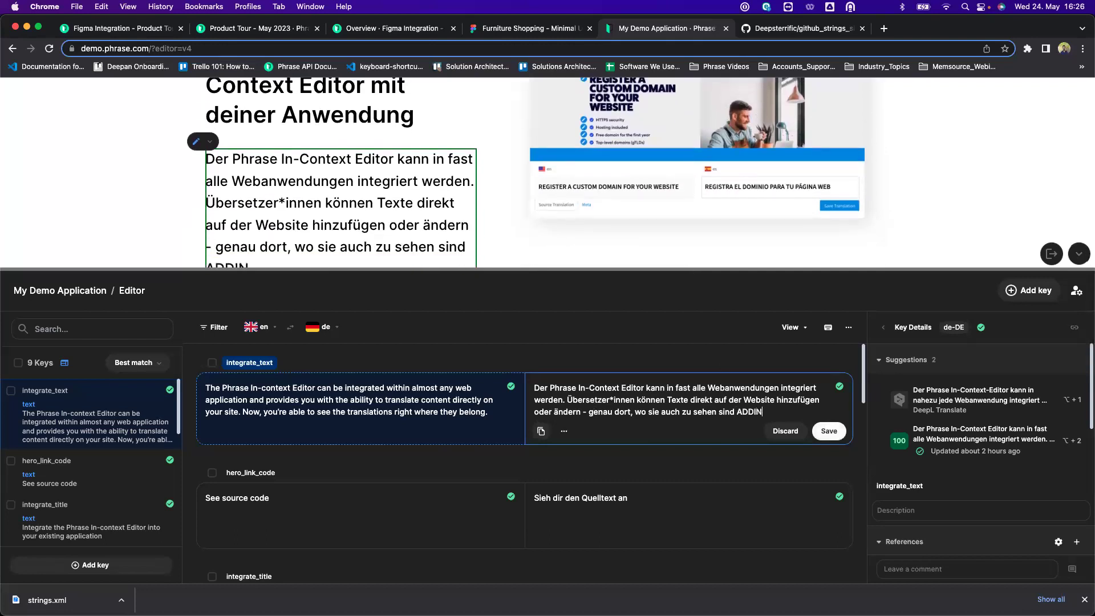
pyautogui.moveTo(755, 267); pyautogui.dragTo(755, 342)
pyautogui.click(773, 489)
pyautogui.write('G SOME CONTENT')
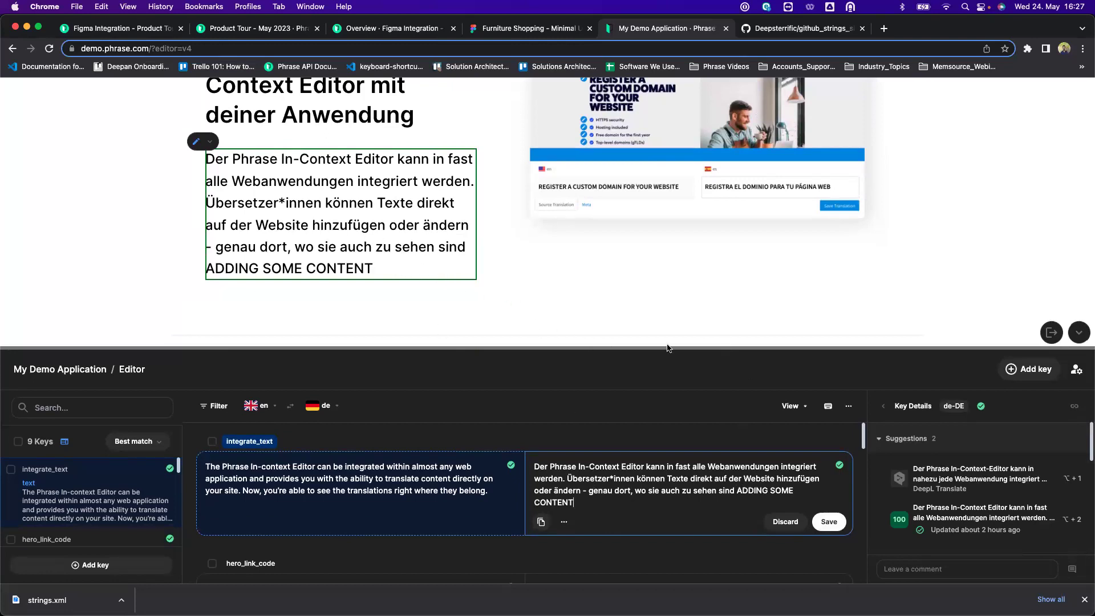
# Collapse the editor panel and view the extended German paragraph on the demo page.
pyautogui.scroll(5, 699, 285)
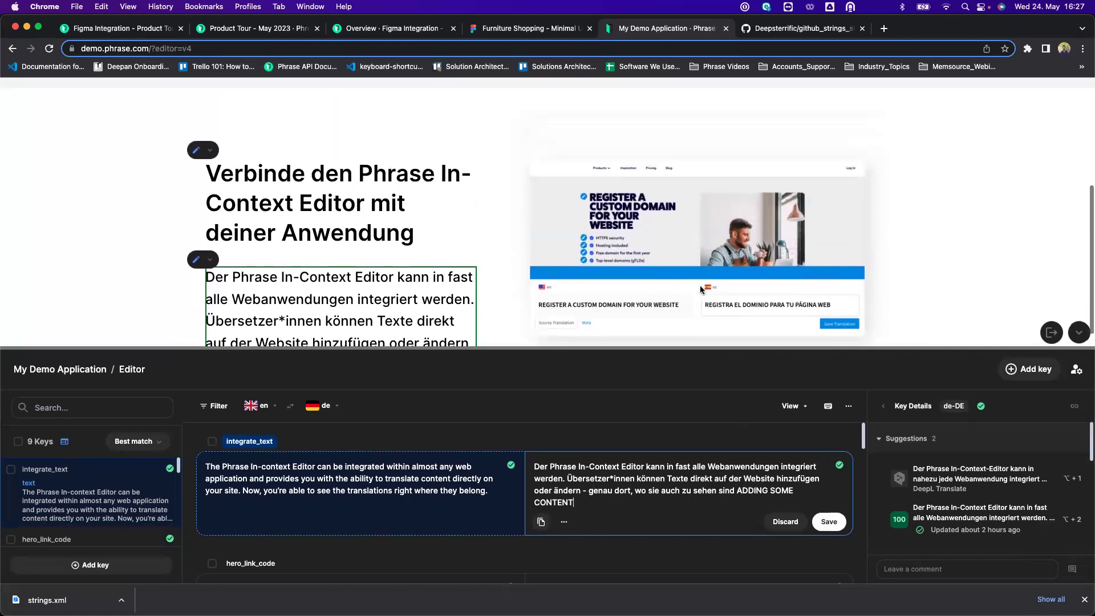
pyautogui.scroll(2, 738, 252)
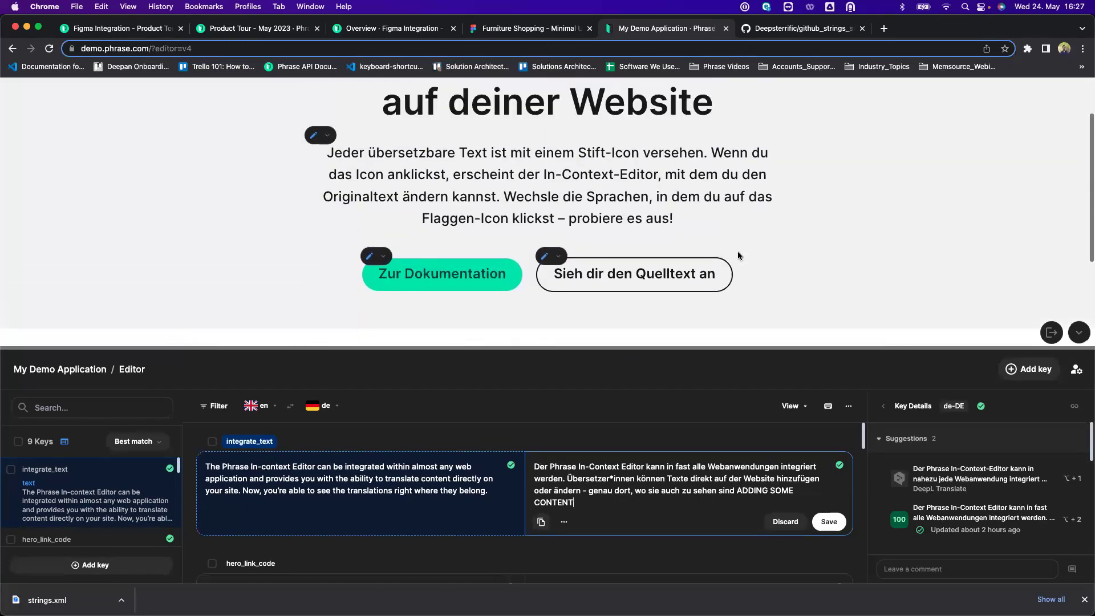
pyautogui.scroll(-12, 738, 253)
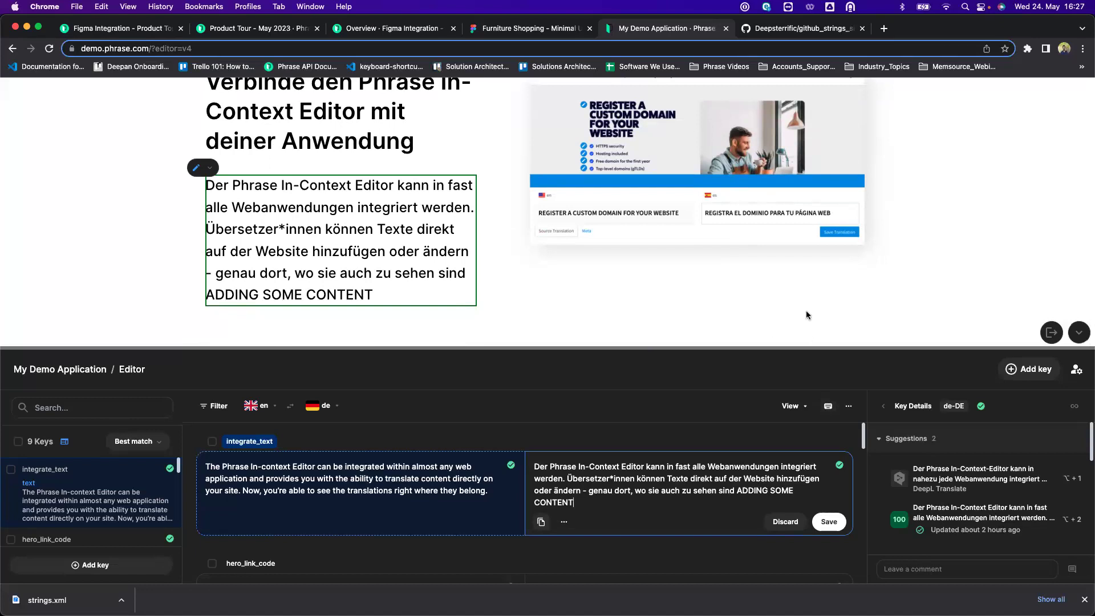
pyautogui.scroll(2, 805, 310)
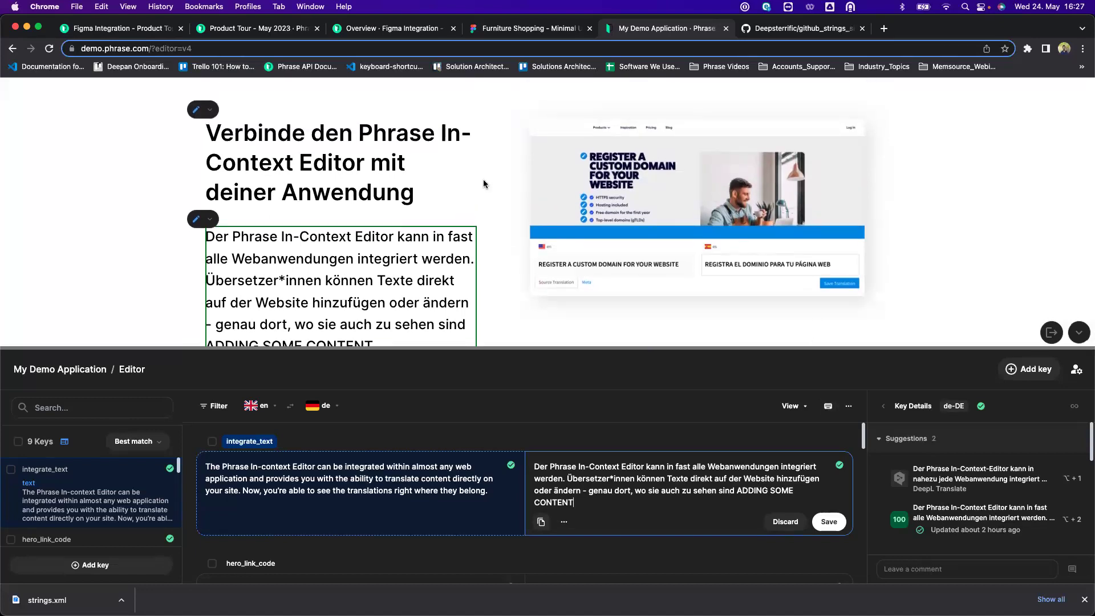
pyautogui.scroll(5, 483, 179)
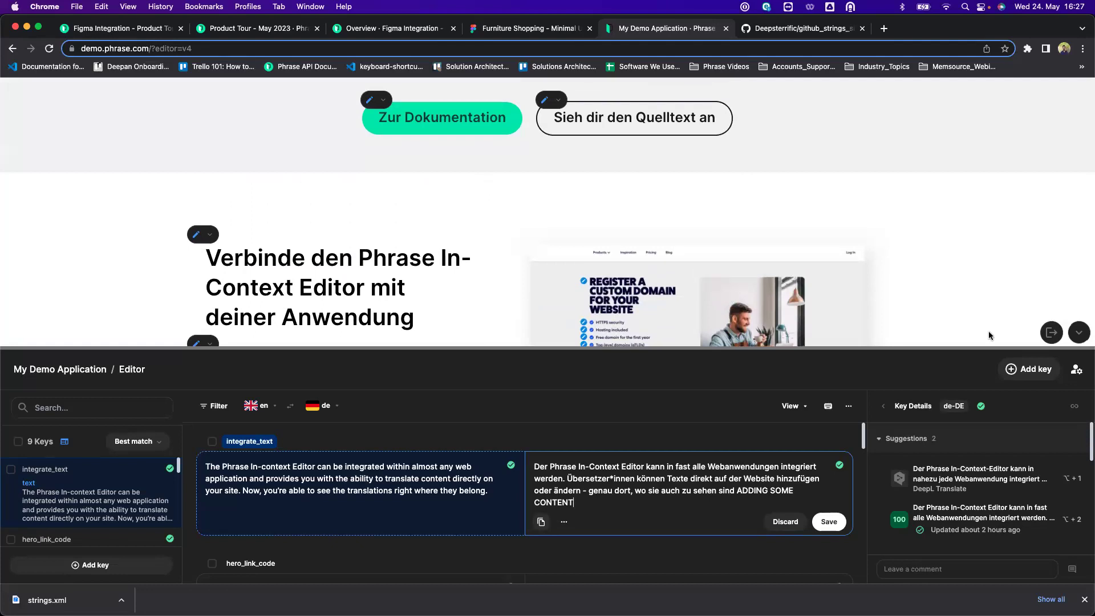
pyautogui.click(1079, 333)
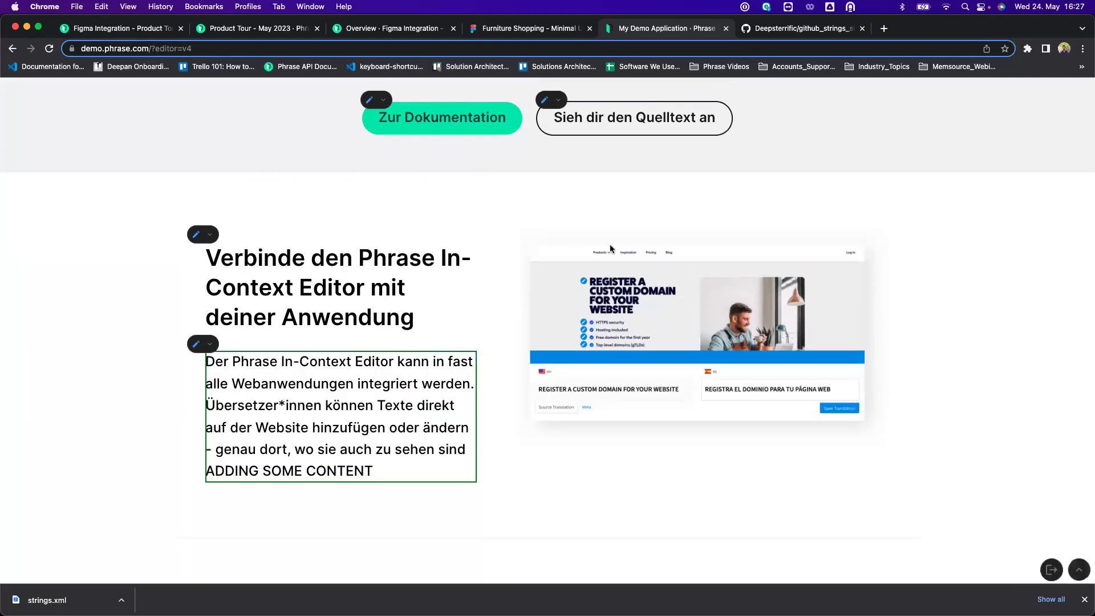
pyautogui.scroll(4, 610, 249)
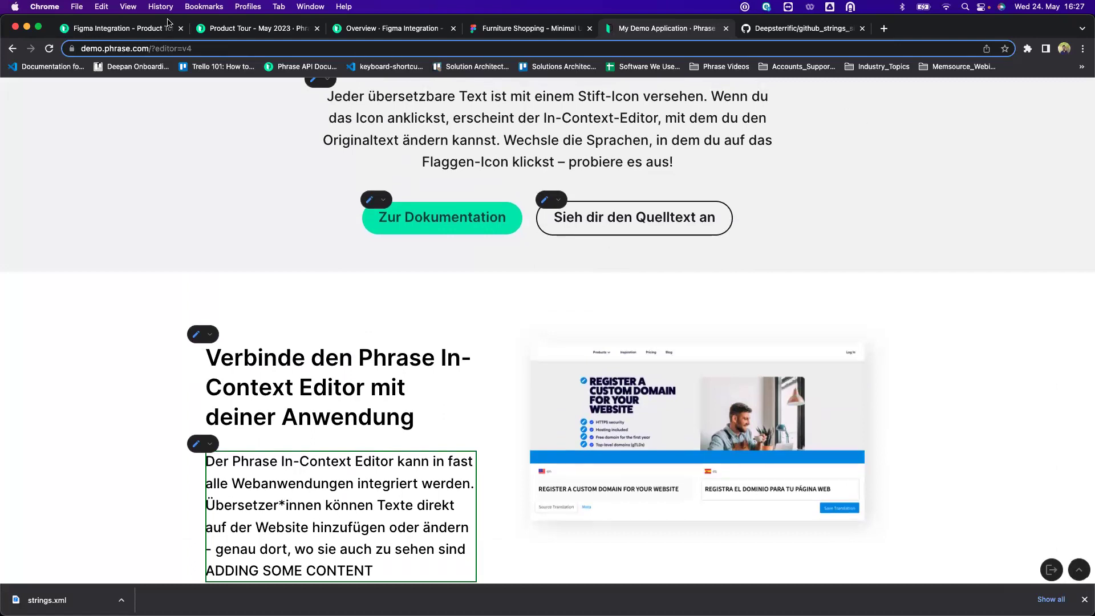
# Open the English strings of Demo Space's DP_OTA_Android project, then switch to the Android emulator.
pyautogui.click(144, 33)
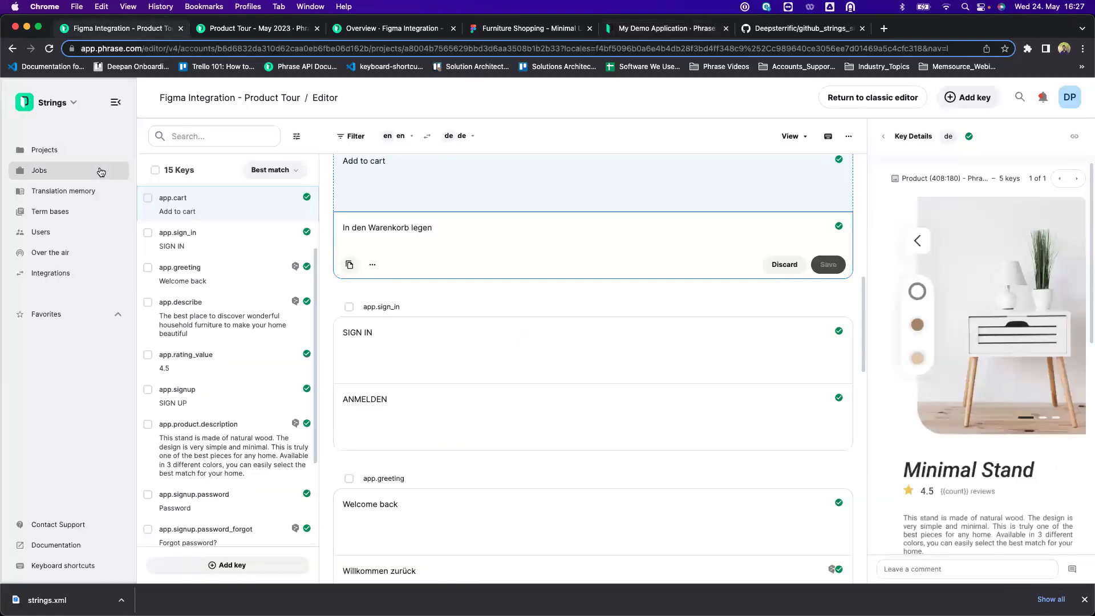
pyautogui.click(61, 151)
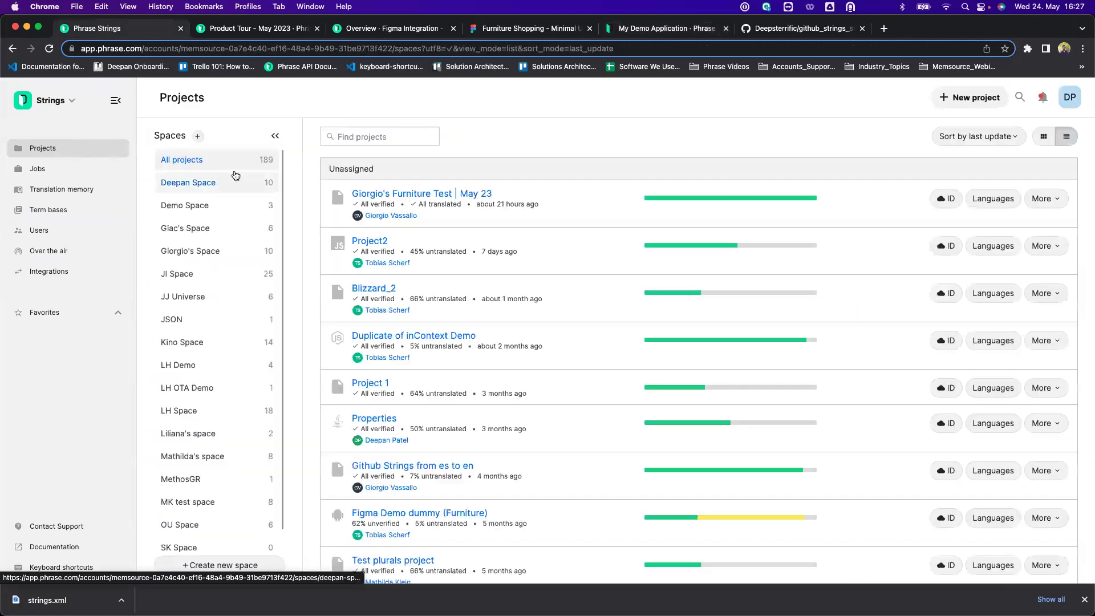
pyautogui.click(207, 206)
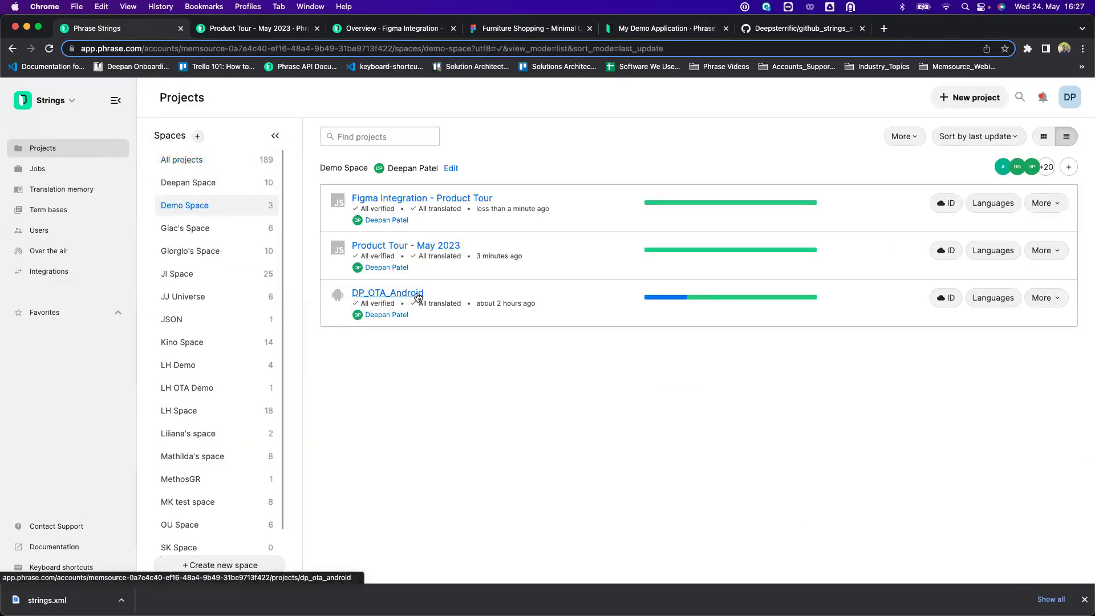
pyautogui.click(418, 296)
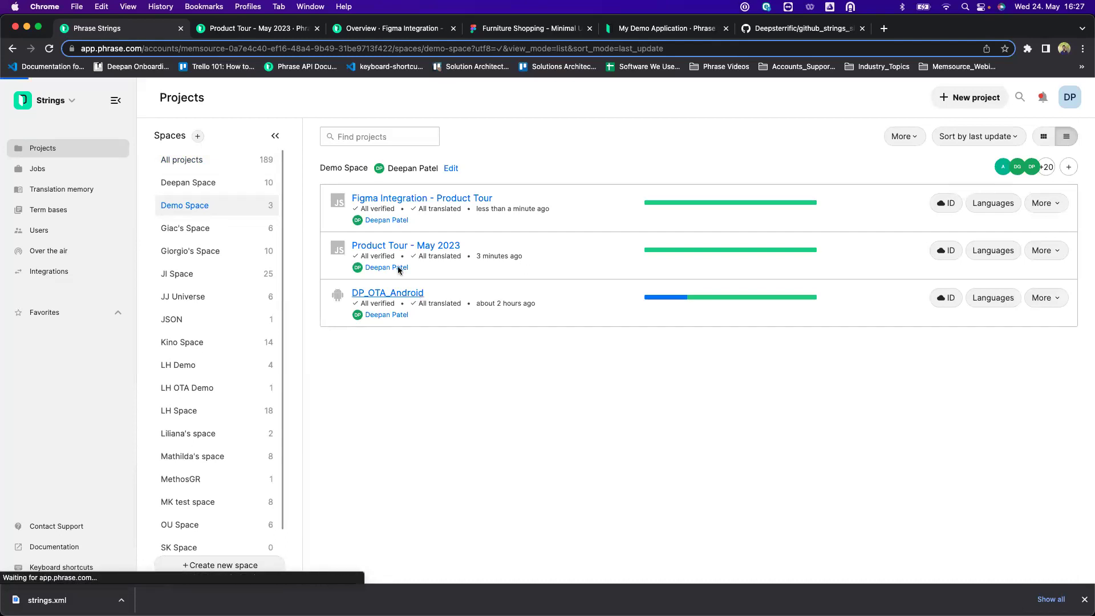
pyautogui.click(222, 119)
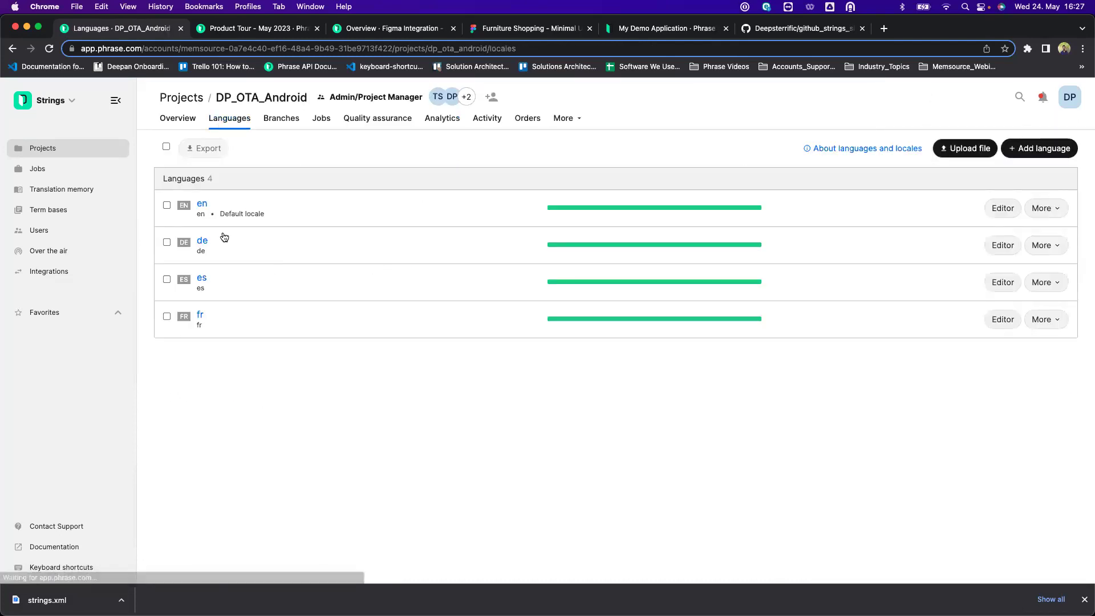
pyautogui.click(202, 205)
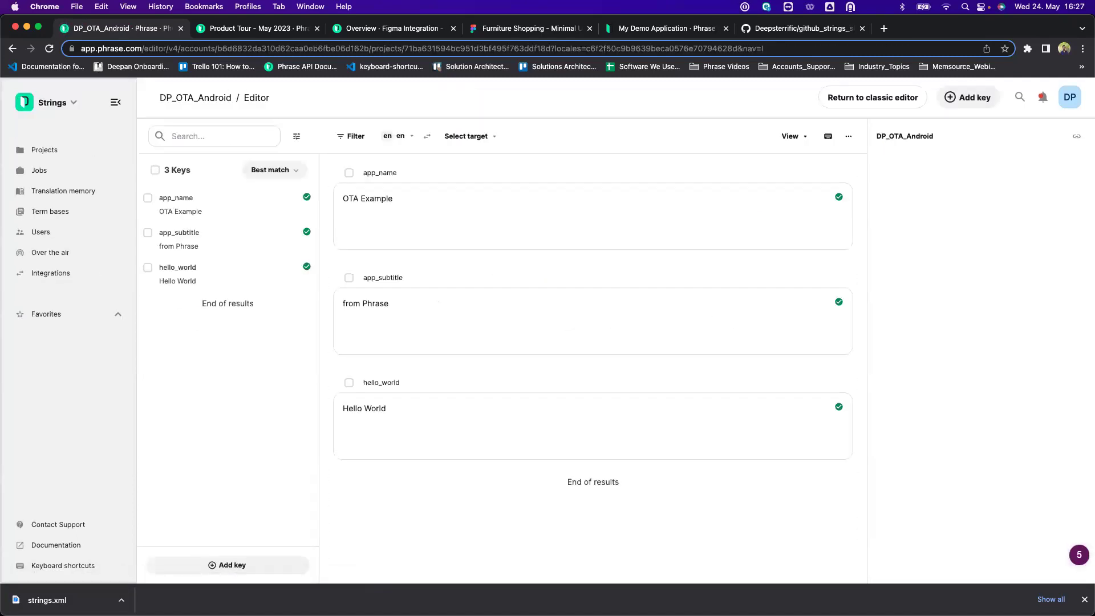
pyautogui.press('super+Tab')
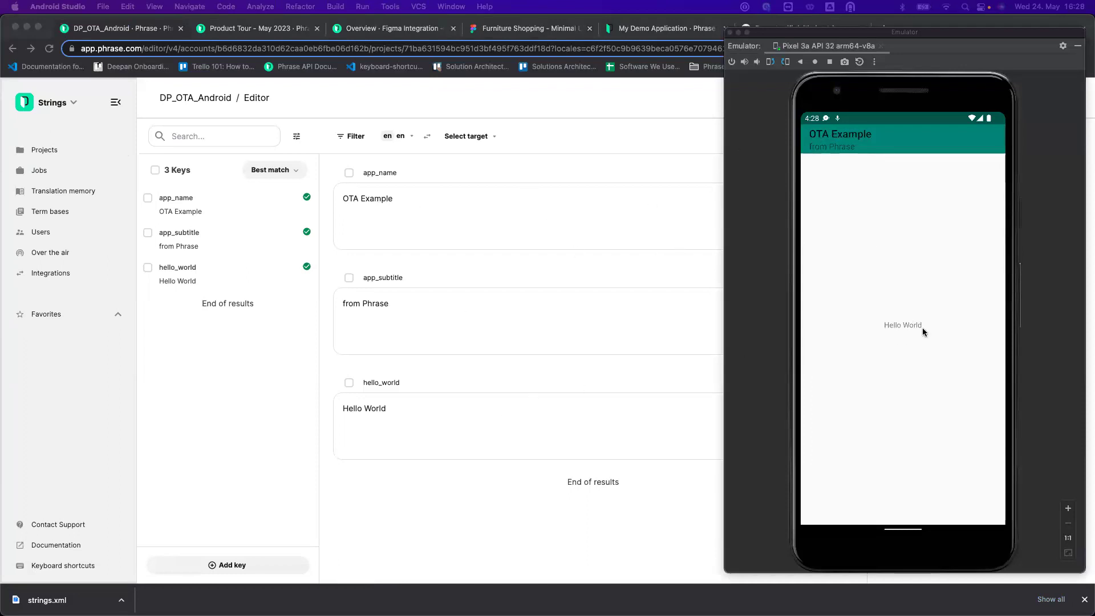
# Change hello_world's English text to 'Hello World from the Phrase Product Tour!' and save it.
pyautogui.click(467, 412)
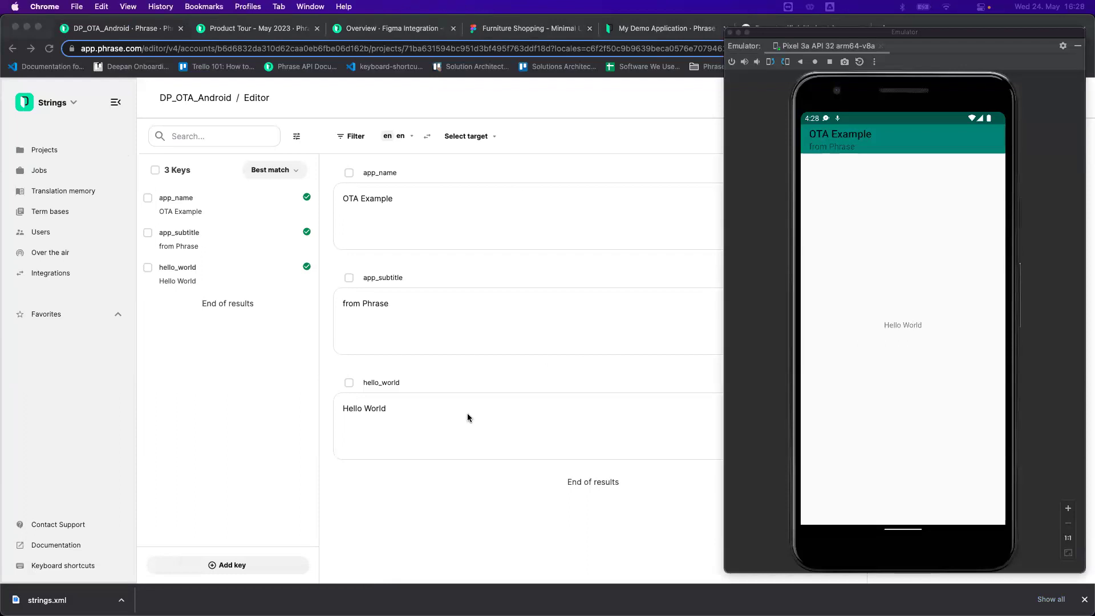
pyautogui.click(446, 412)
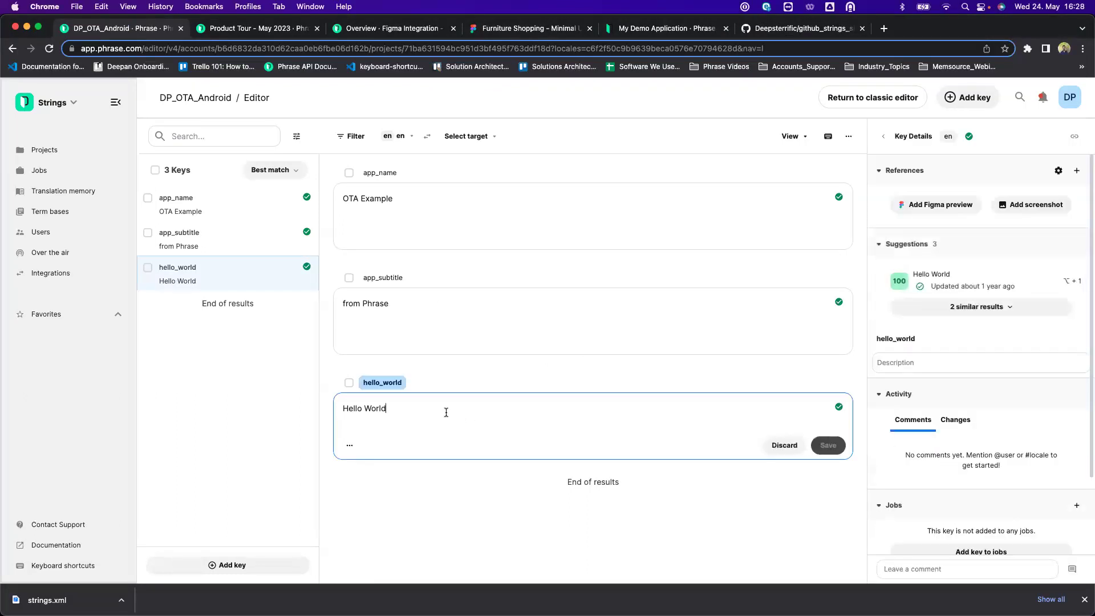
pyautogui.write('from th')
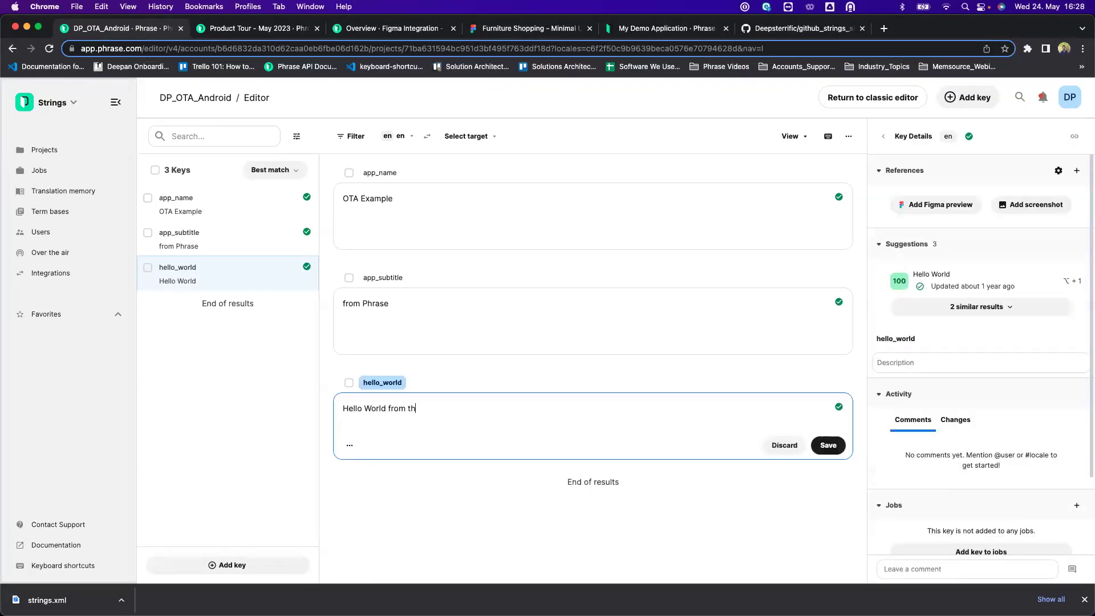
pyautogui.write('e Phrase Product Rour')
pyautogui.press('BackSpace')
pyautogui.write('Tour!')
pyautogui.click(837, 446)
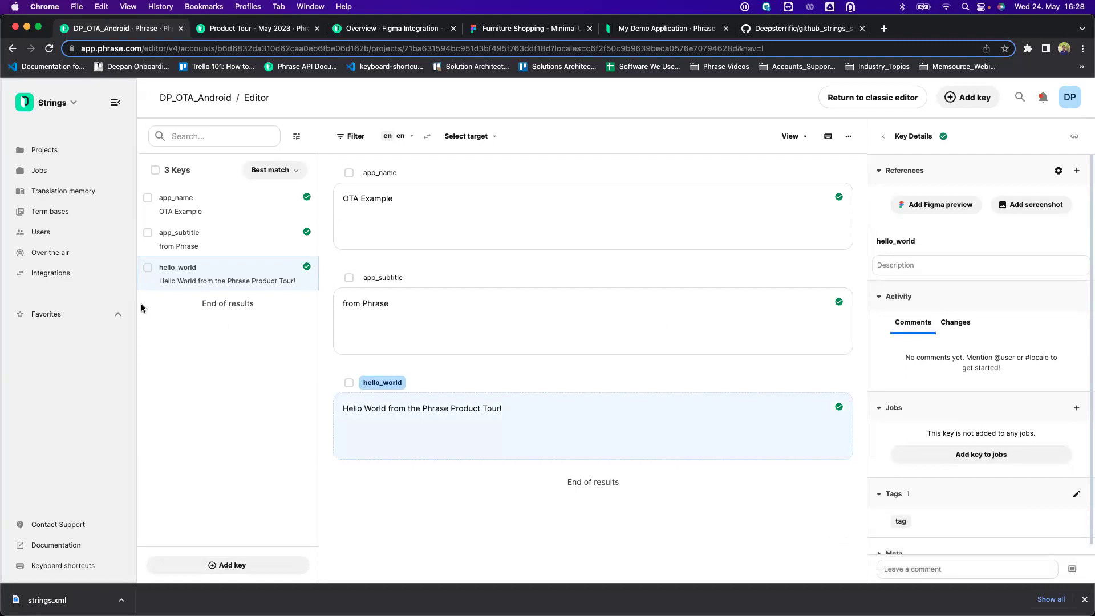
pyautogui.click(60, 252)
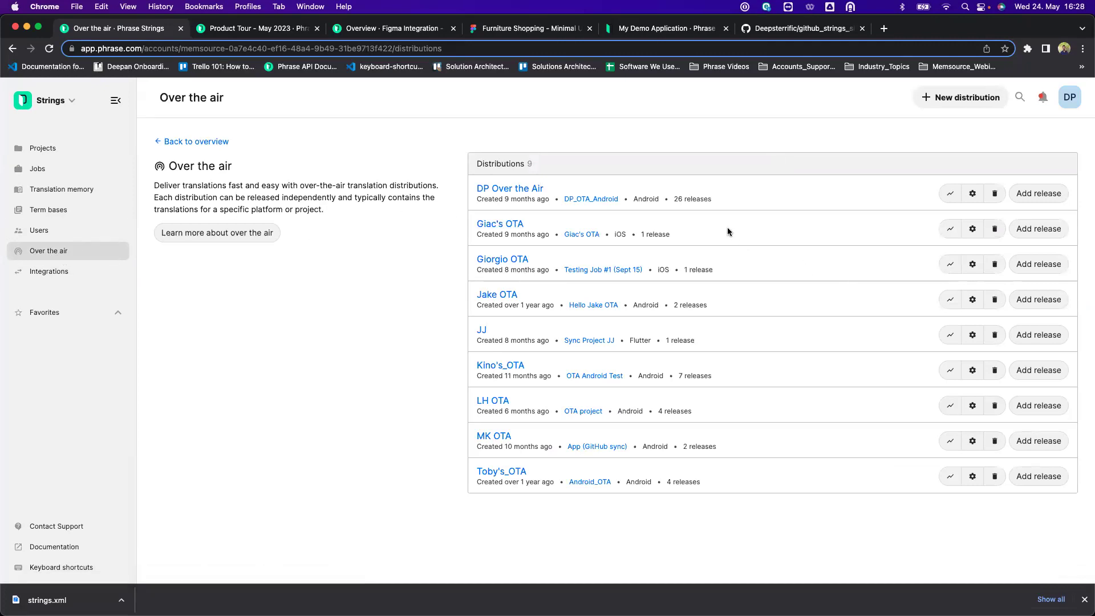
# Open the DP Over the Air distribution and review its releases down to v27.
pyautogui.click(517, 192)
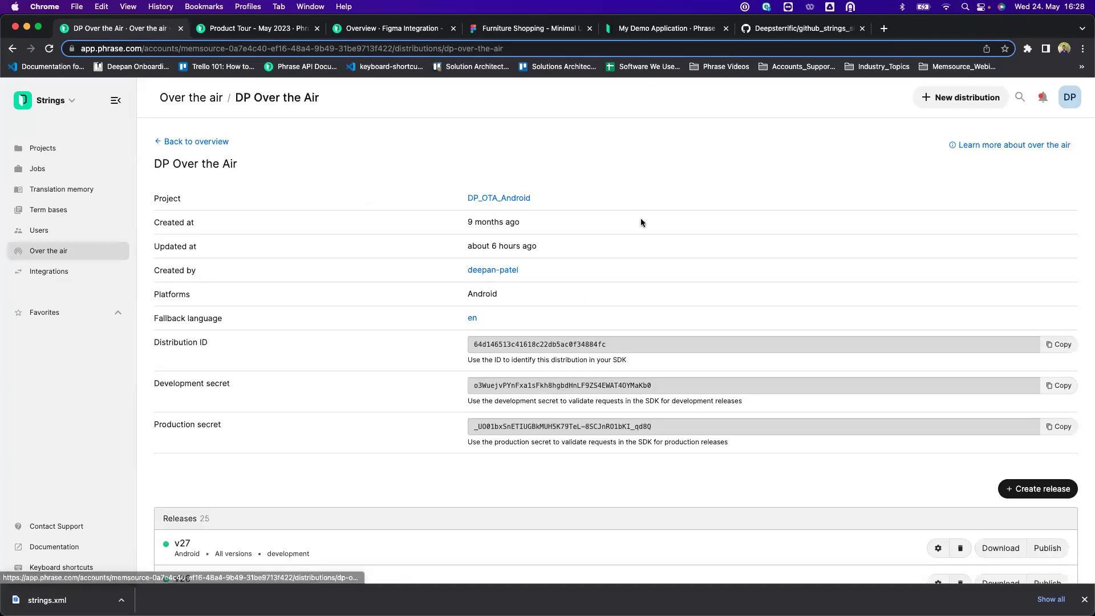
pyautogui.scroll(-2, 820, 258)
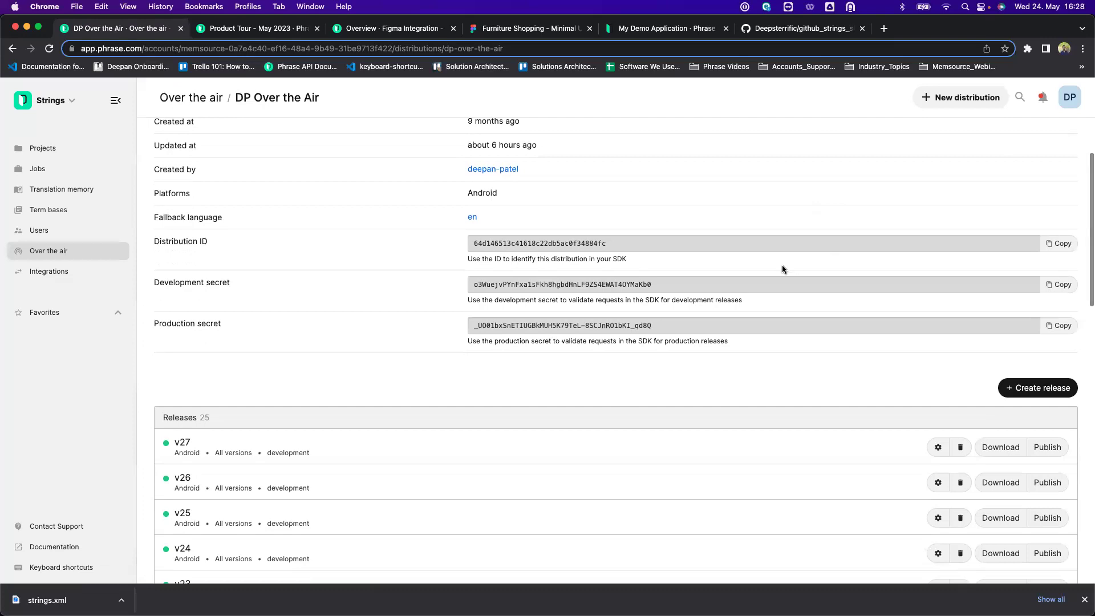
pyautogui.scroll(1, 781, 270)
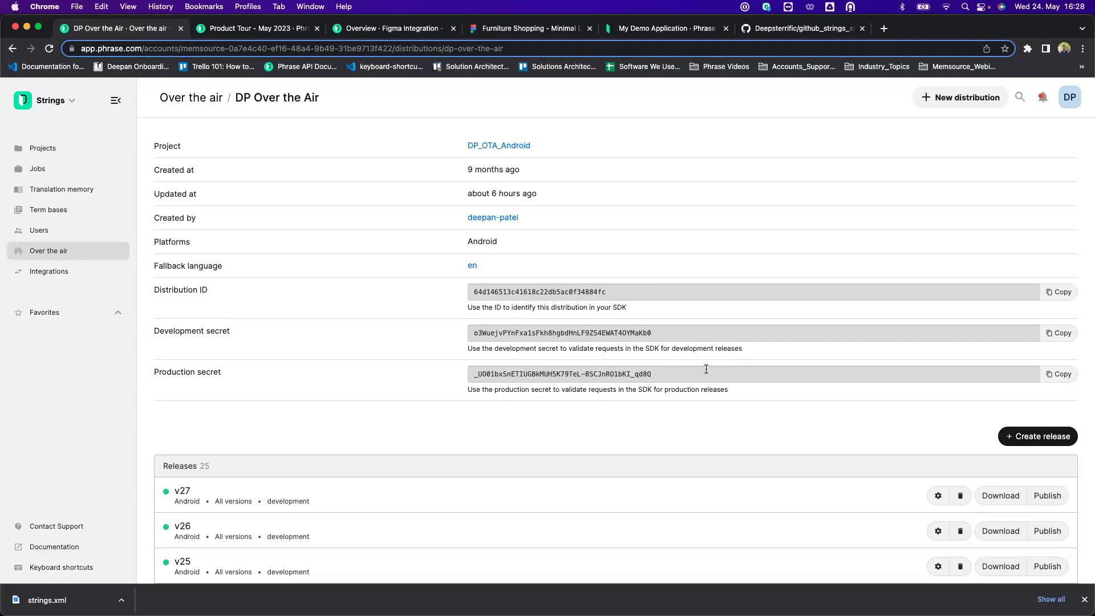
pyautogui.scroll(-5, 706, 369)
pyautogui.scroll(1, 767, 321)
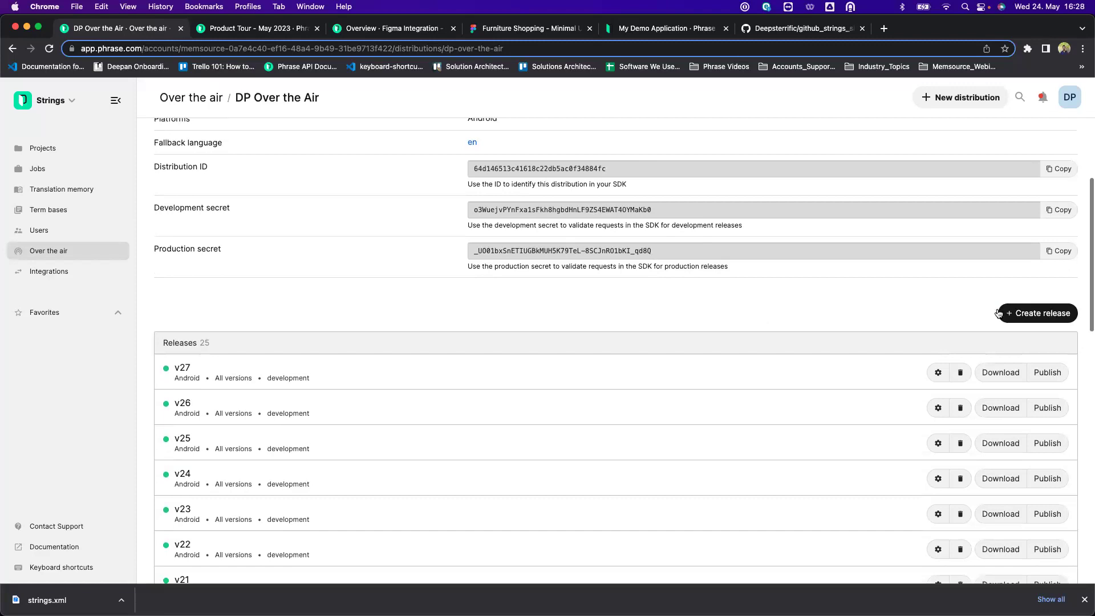
# Create a release with description 'Adding a description' for all four locales, then reload to confirm v28.
pyautogui.click(1030, 314)
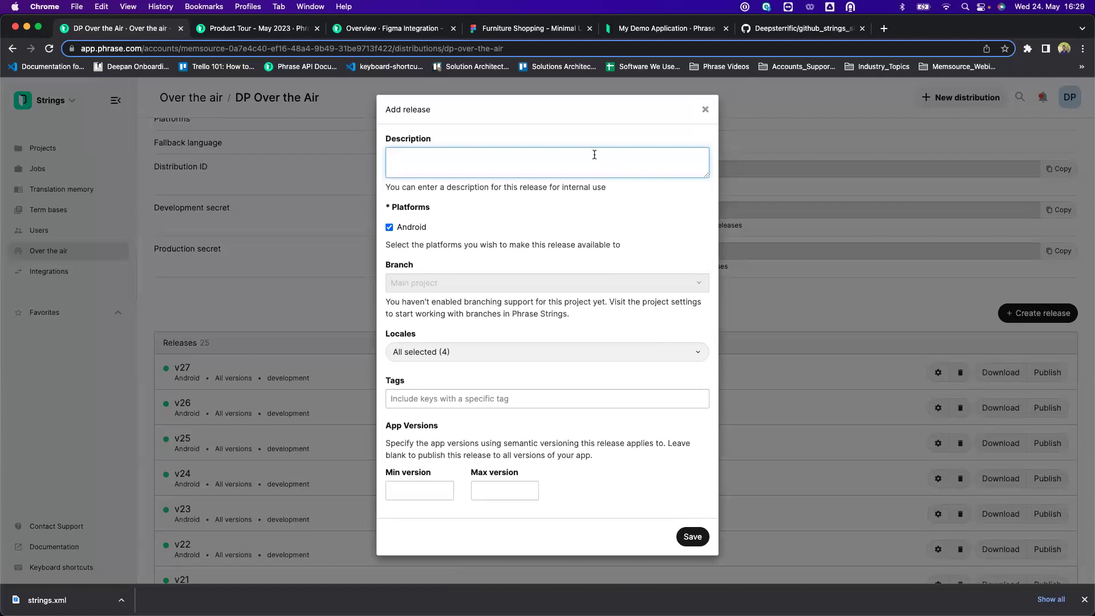
pyautogui.write('Adding a description')
pyautogui.click(477, 352)
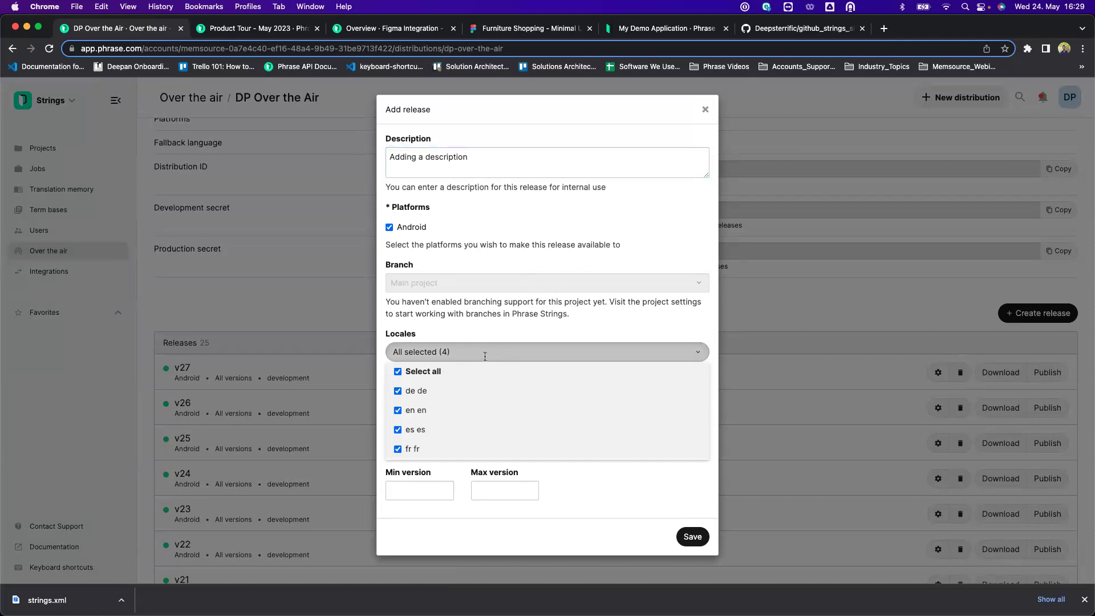
pyautogui.click(618, 262)
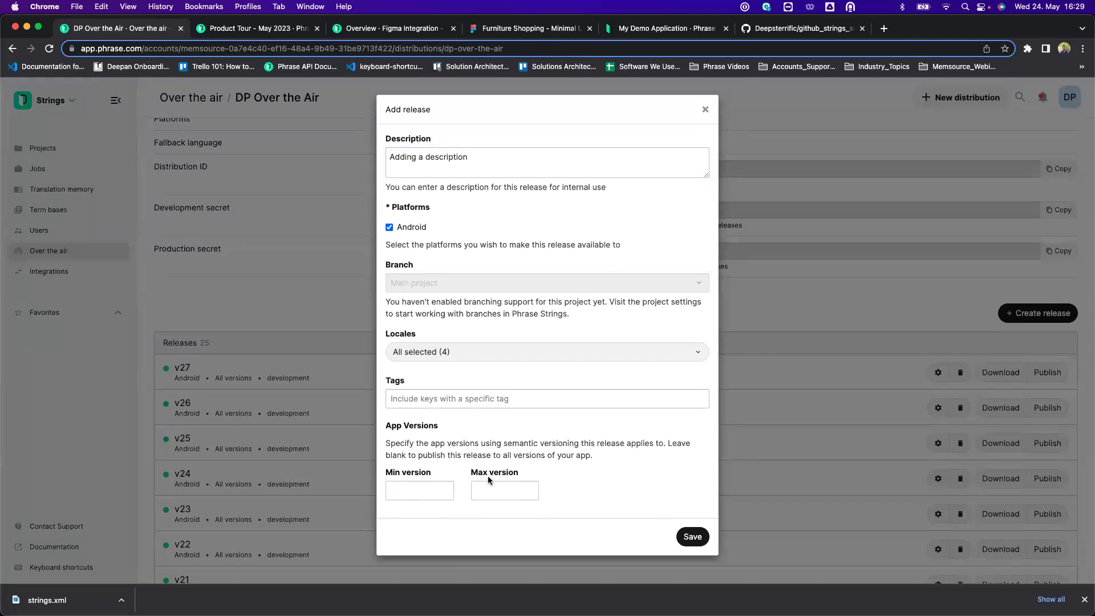
pyautogui.click(699, 541)
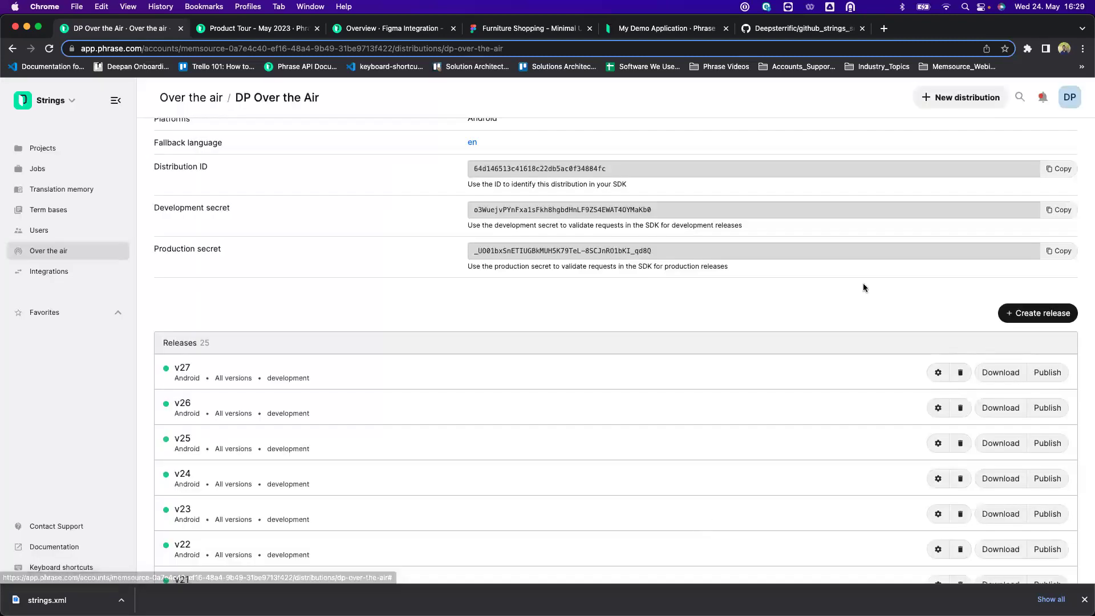
pyautogui.scroll(-3, 456, 408)
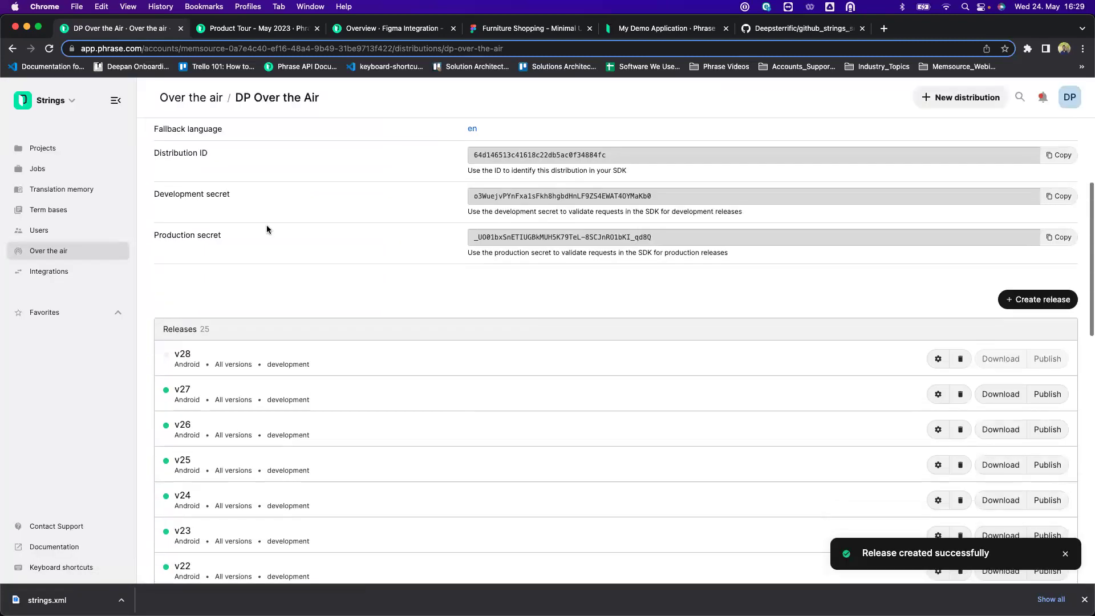
pyautogui.click(50, 49)
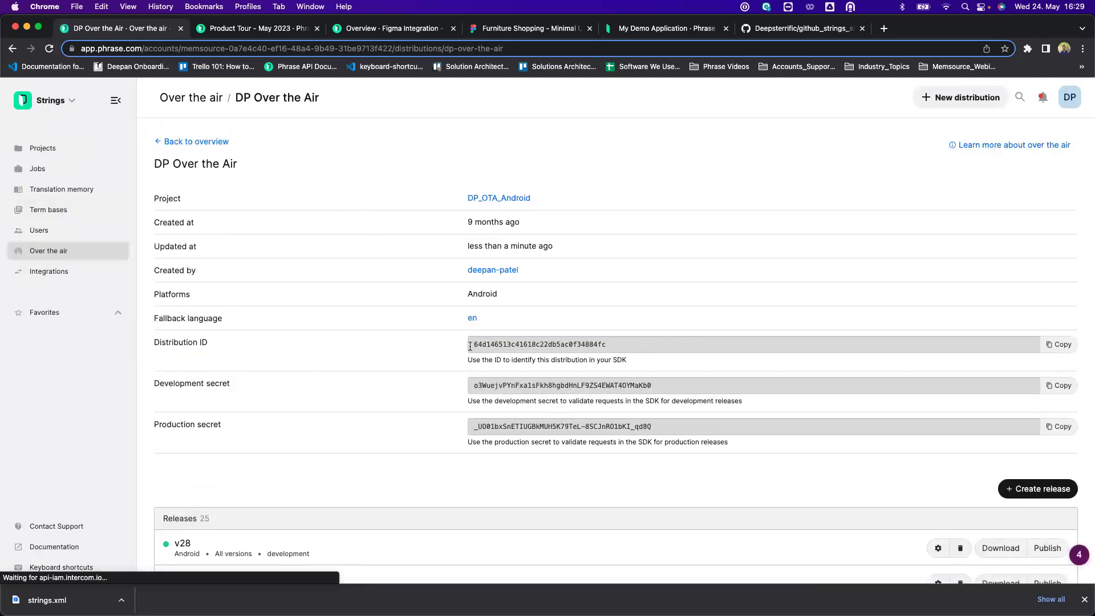
pyautogui.scroll(-3, 469, 344)
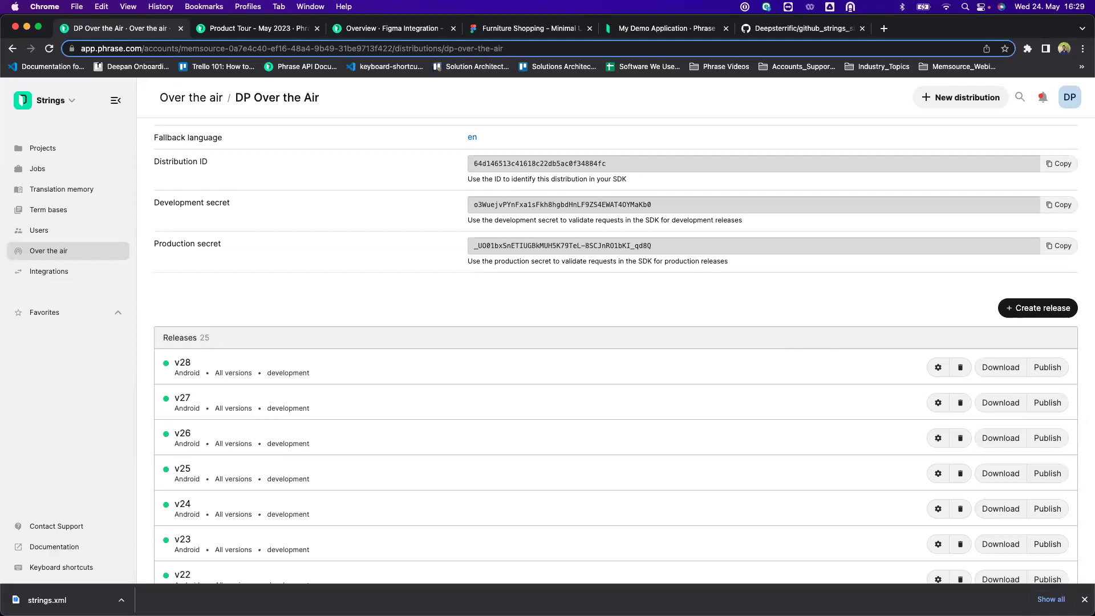
# Bring the Android emulator running the OTA Example app to the front.
pyautogui.press('super+Tab')
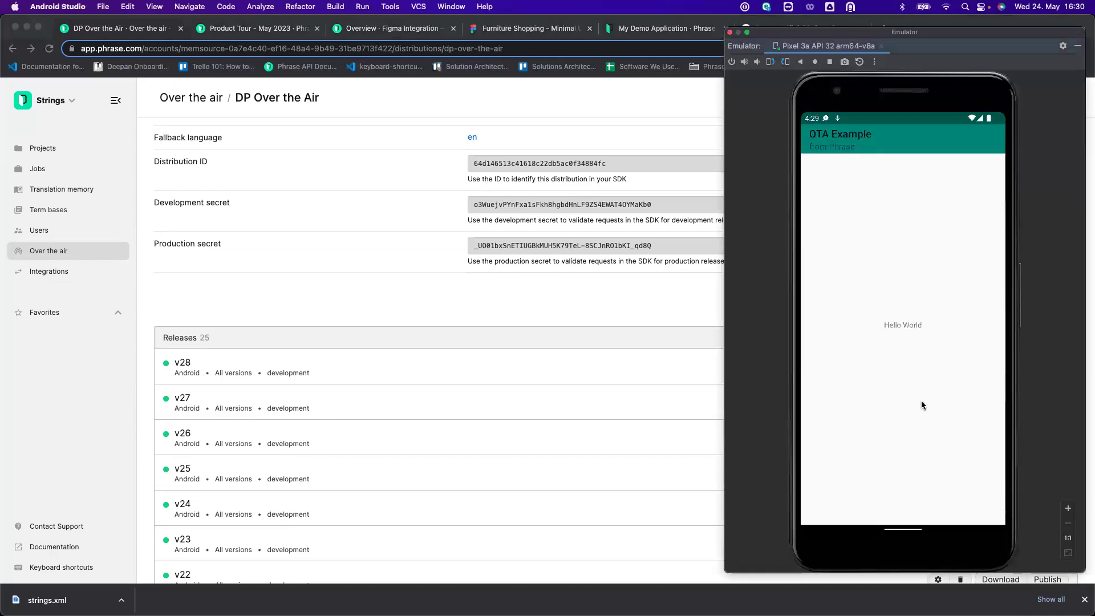
# Dismiss OTA Example from recents and relaunch it from the app drawer.
pyautogui.moveTo(898, 532); pyautogui.dragTo(903, 240)
pyautogui.moveTo(902, 431); pyautogui.dragTo(898, 66)
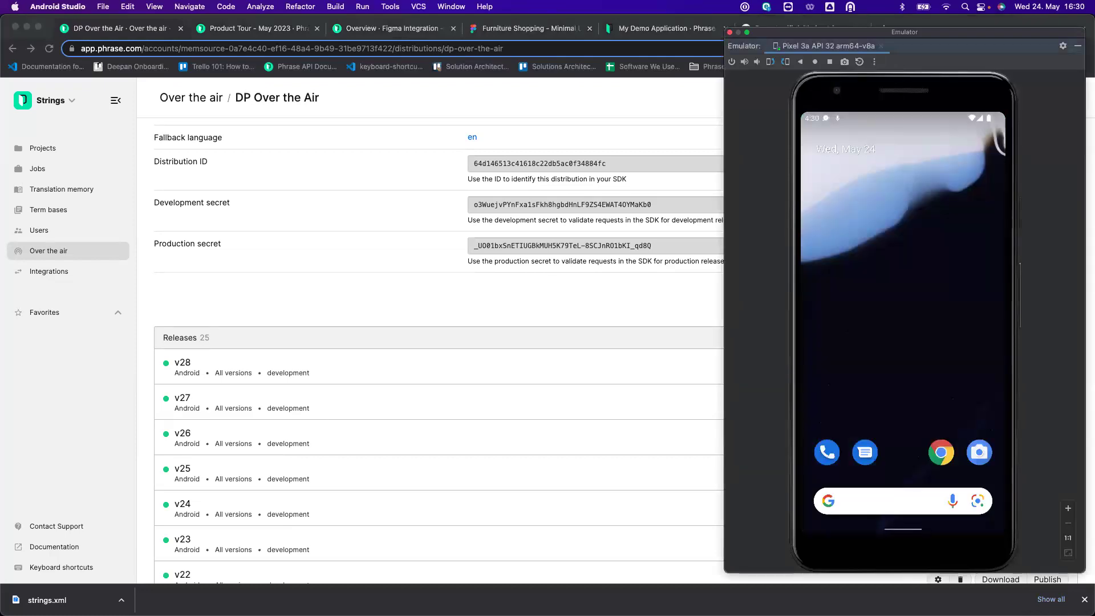
pyautogui.moveTo(854, 320); pyautogui.dragTo(853, 251)
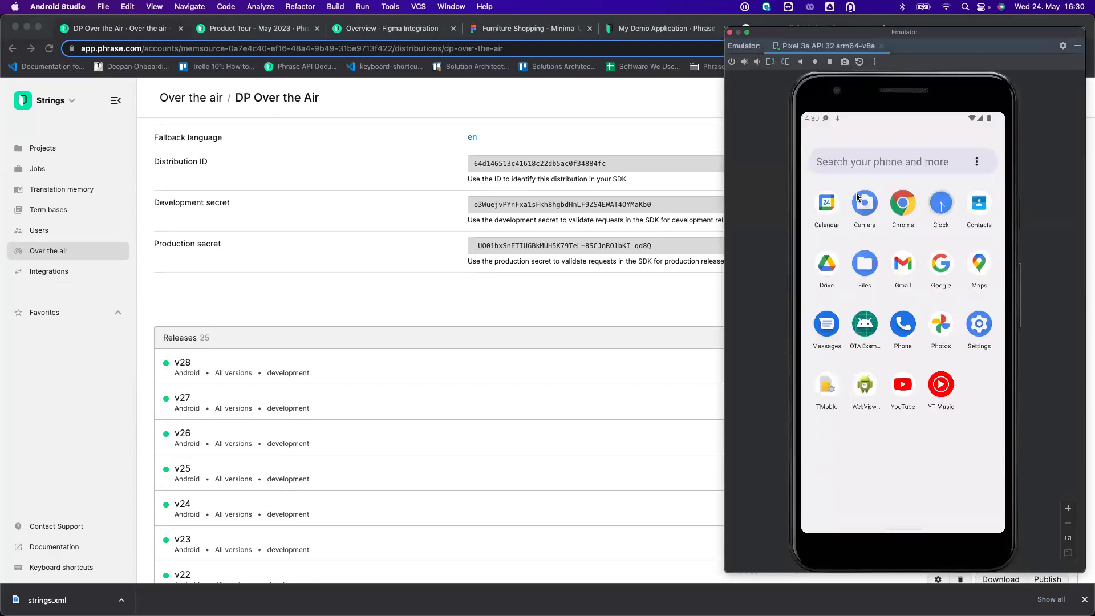
pyautogui.click(867, 315)
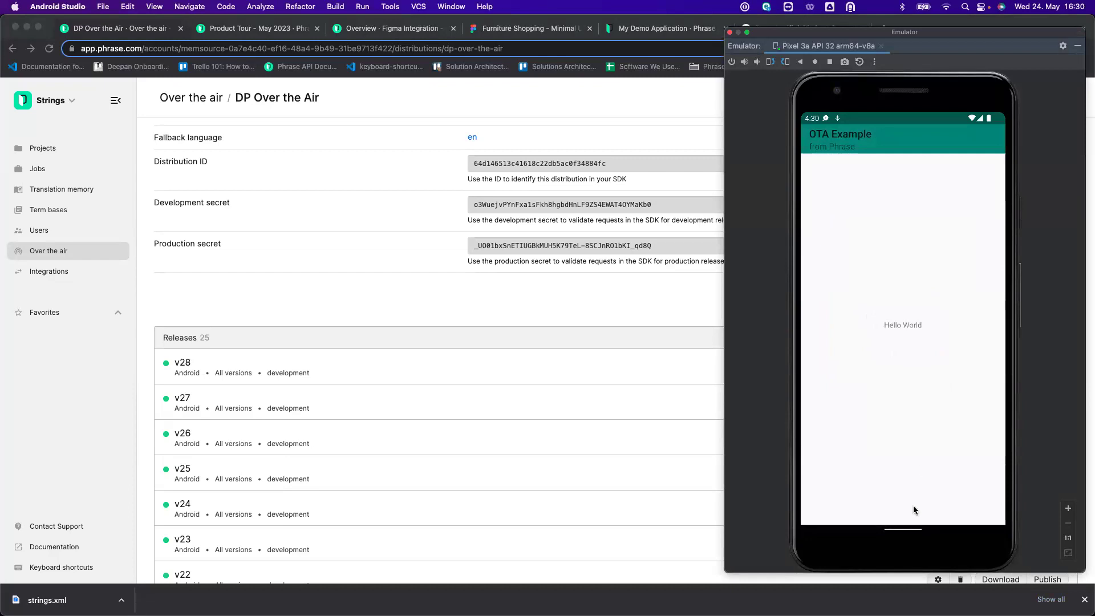
# Close and relaunch OTA Example once more so it pulls the v28 release.
pyautogui.moveTo(903, 528); pyautogui.dragTo(900, 217)
pyautogui.moveTo(897, 421); pyautogui.dragTo(913, 137)
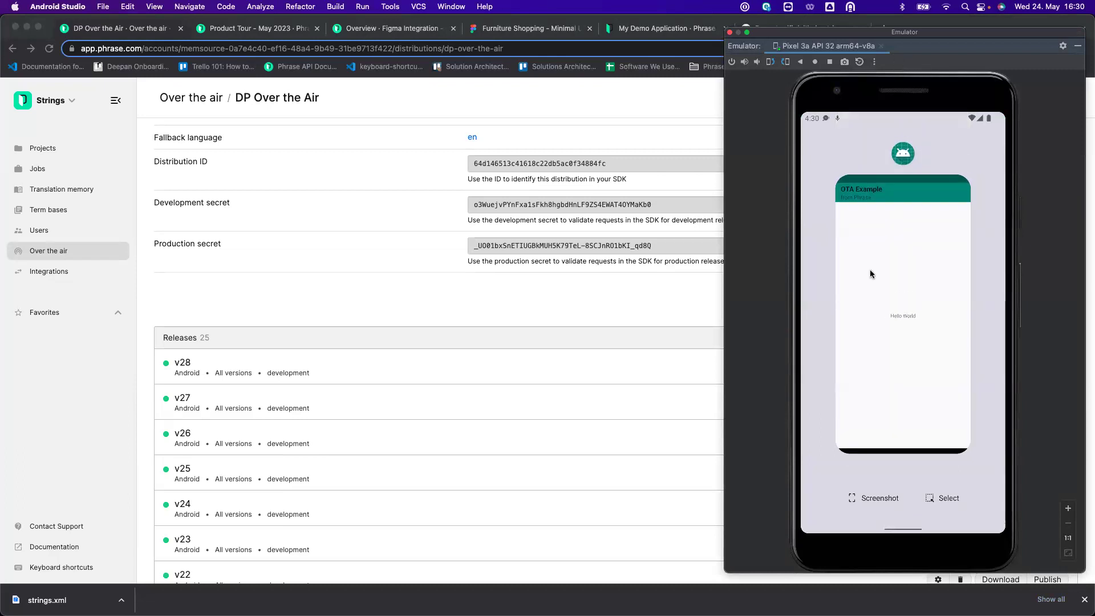
pyautogui.moveTo(871, 271); pyautogui.dragTo(862, 188)
pyautogui.scroll(-2, 874, 300)
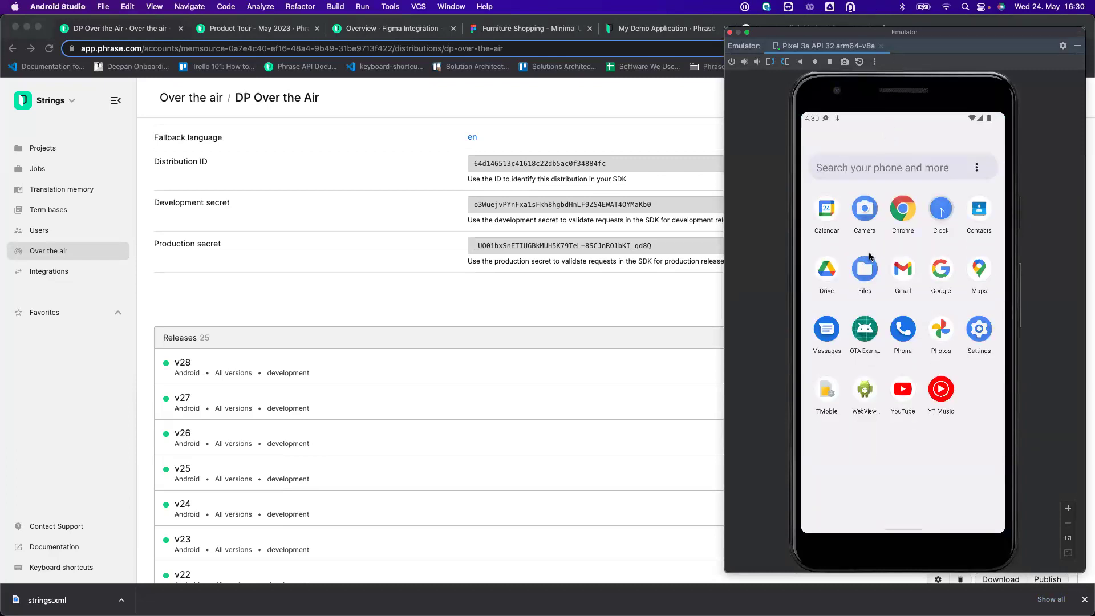
pyautogui.scroll(2, 867, 323)
pyautogui.moveTo(886, 419); pyautogui.dragTo(889, 256)
pyautogui.click(865, 310)
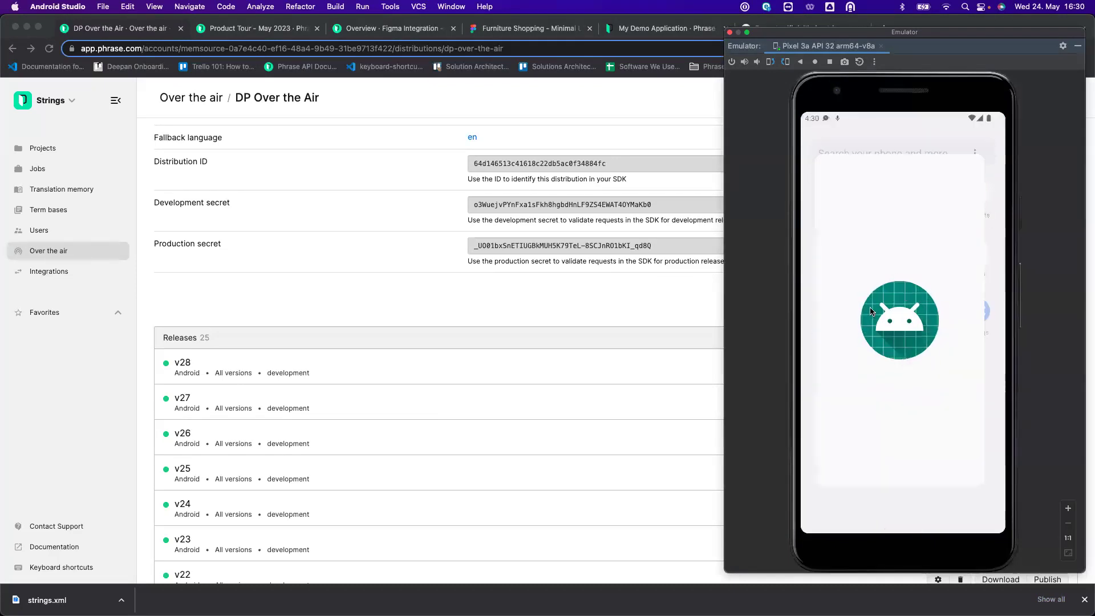